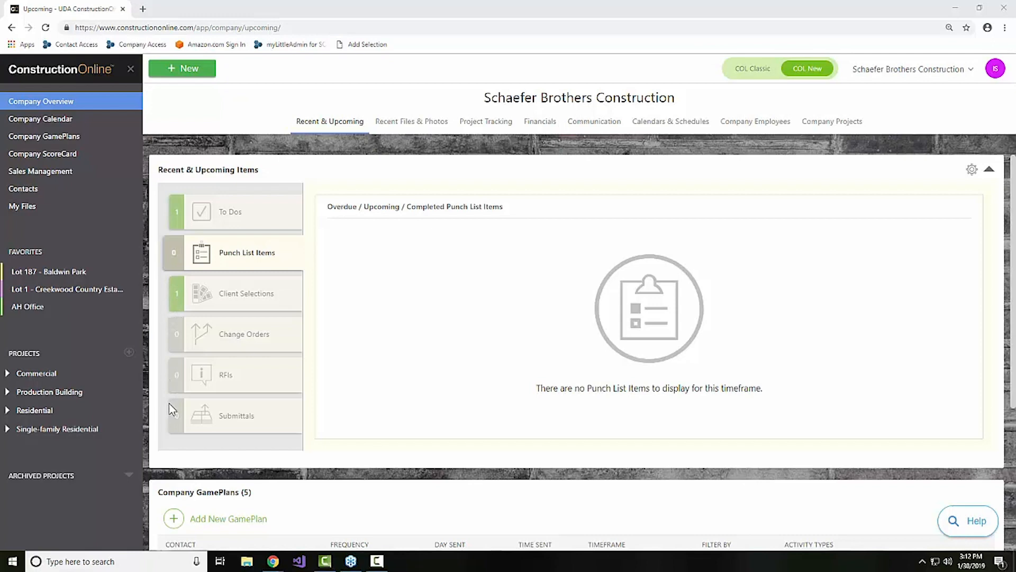
Review the company's To Dos and Client Selections under recent and upcoming items, as well as its recent files and photos.
left_click(217, 215)
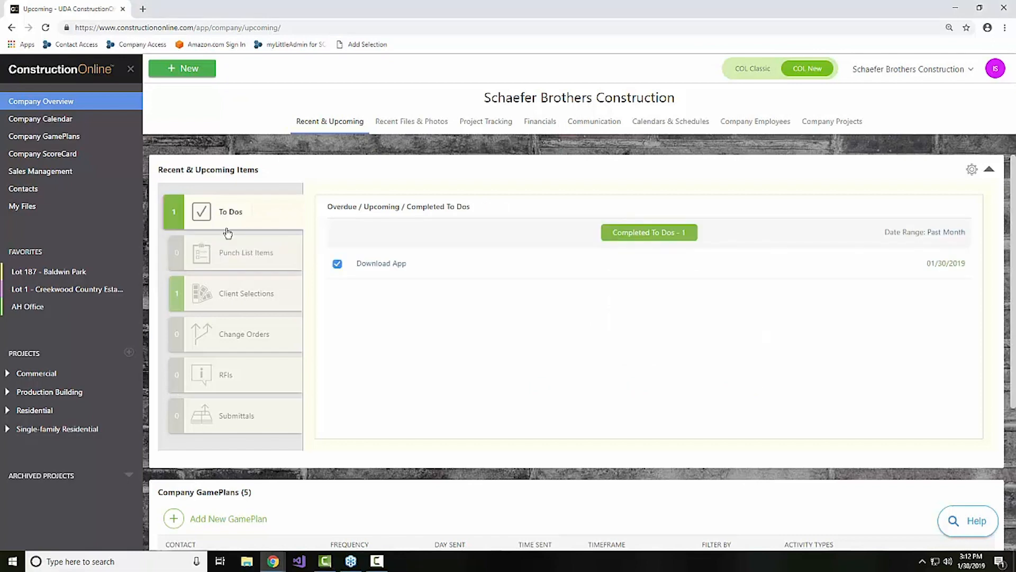
left_click(253, 297)
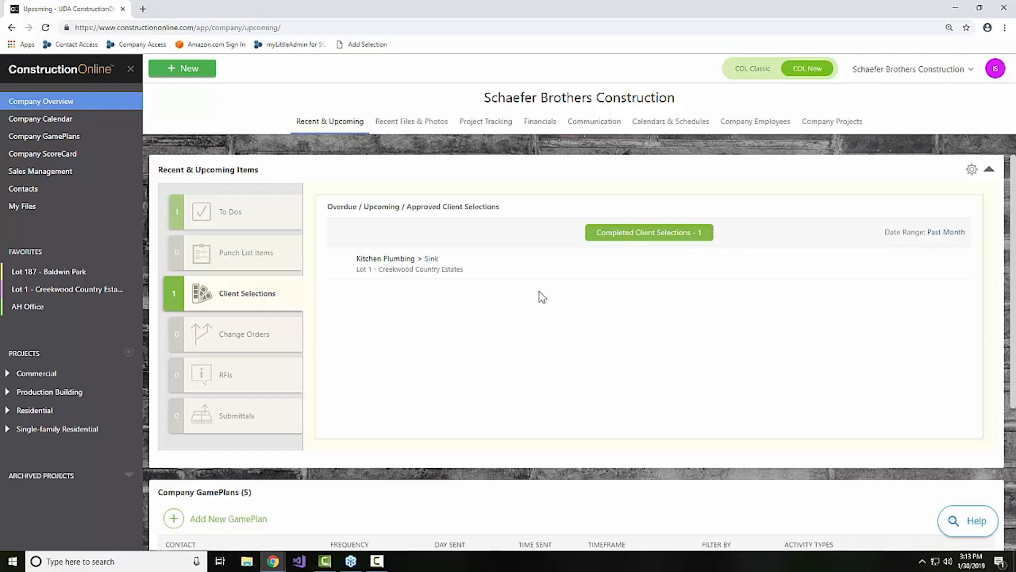
left_click(411, 127)
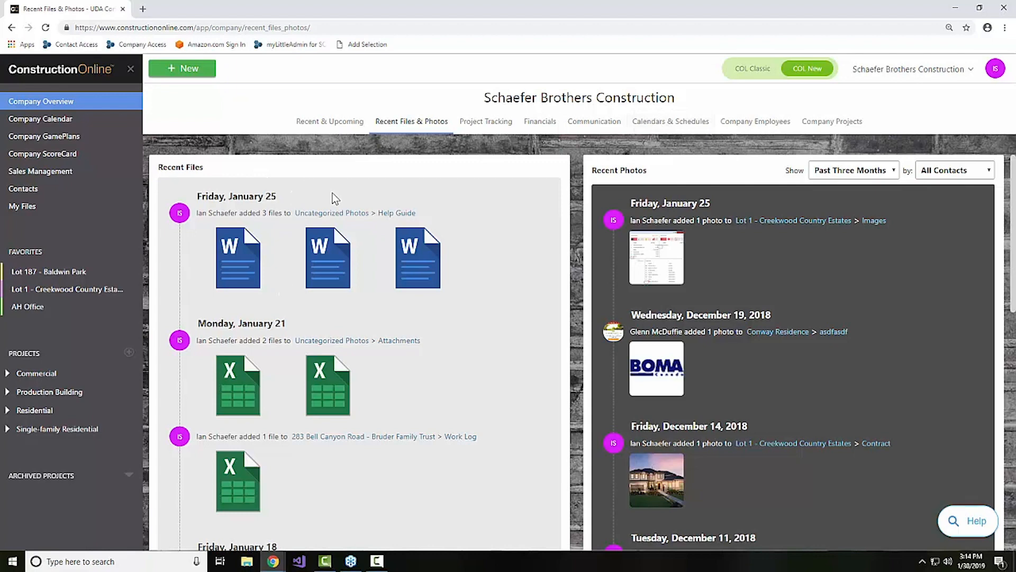
scroll(328, 204, "down", 3)
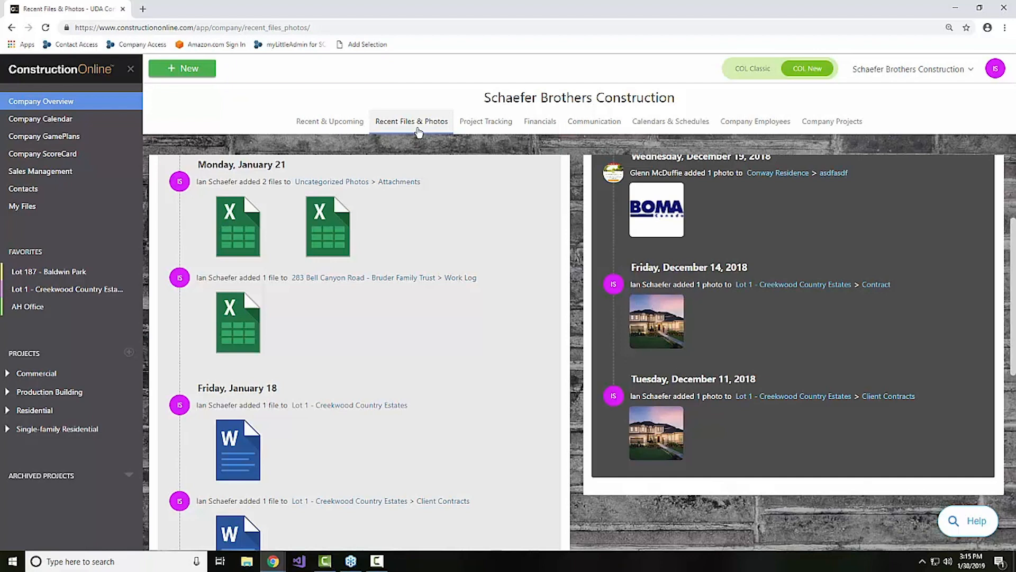
Review the list of overdue To Dos in the company's project tracking.
left_click(483, 125)
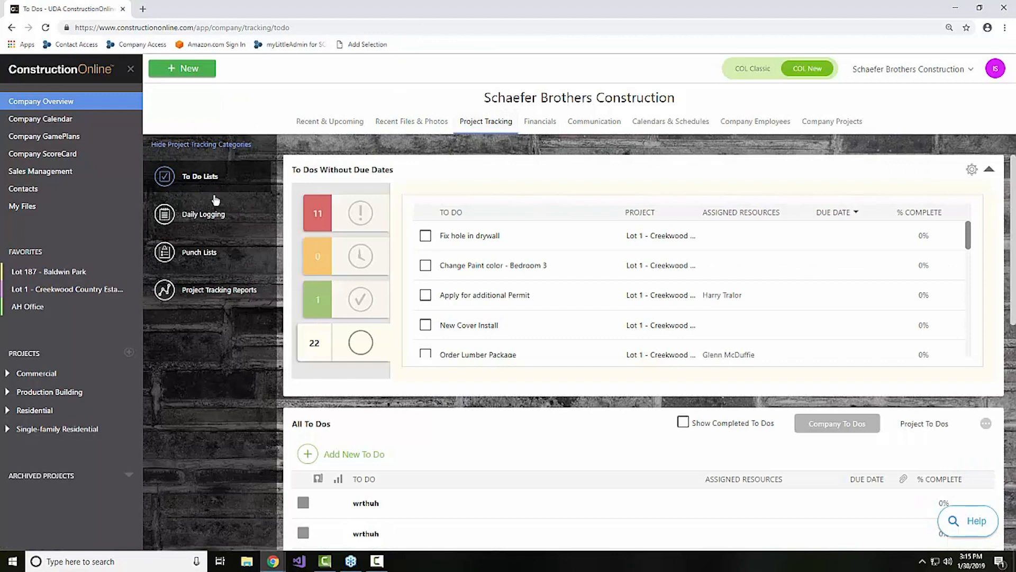
left_click(332, 228)
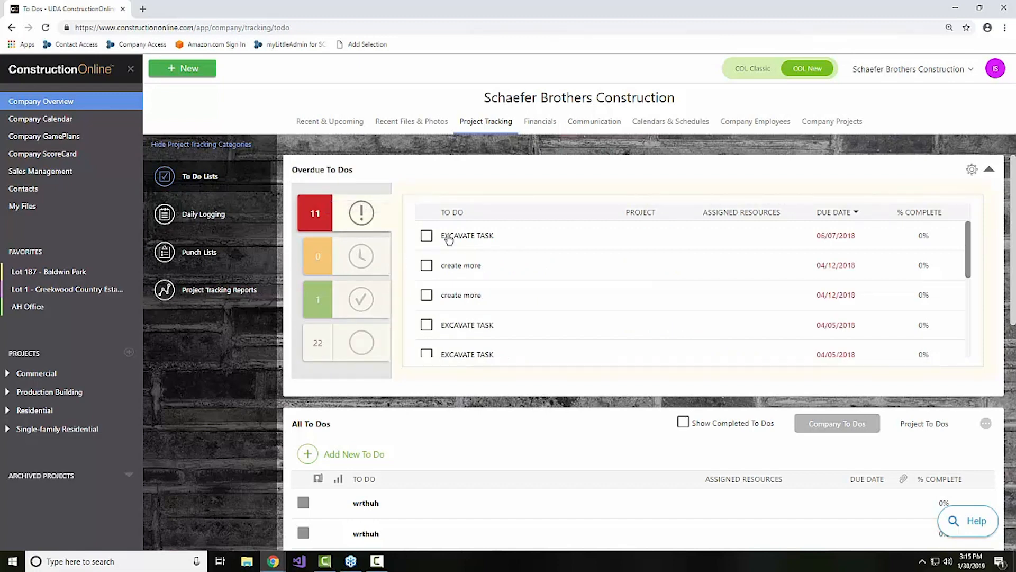
scroll(502, 262, "down", 5)
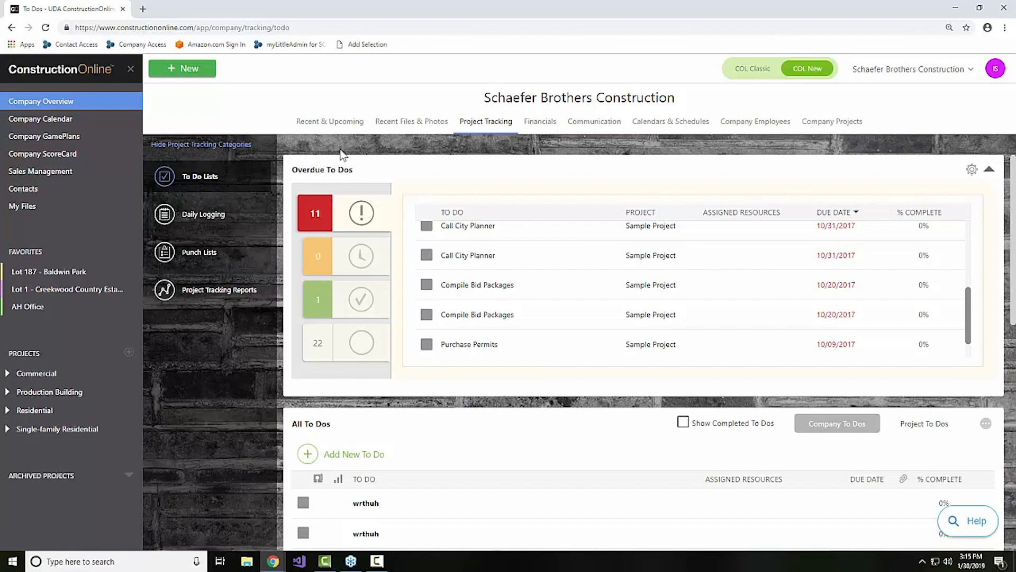
Set the company calendar to show all custom calendars and all project calendars, and save the selection.
left_click(40, 119)
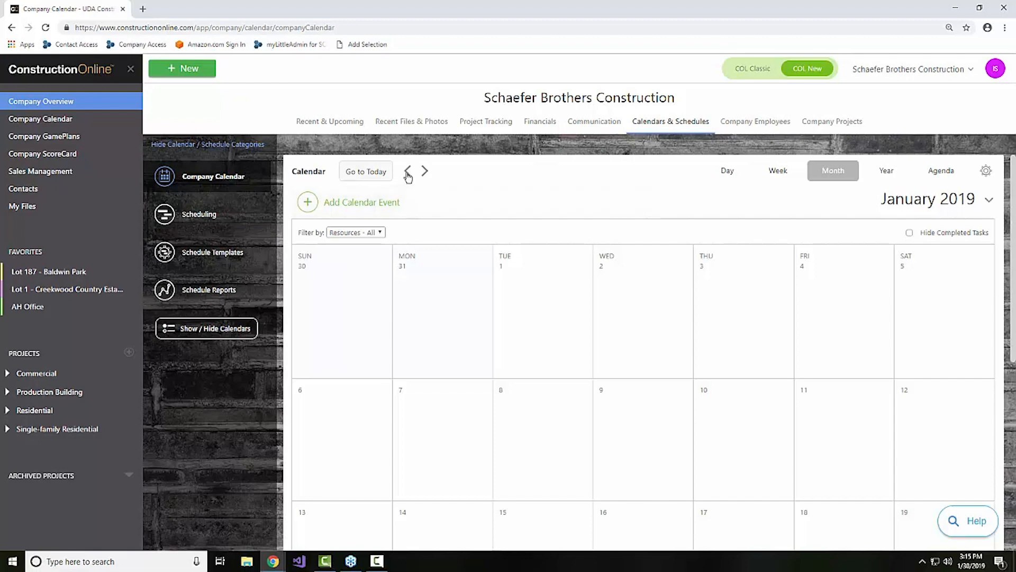
left_click(220, 339)
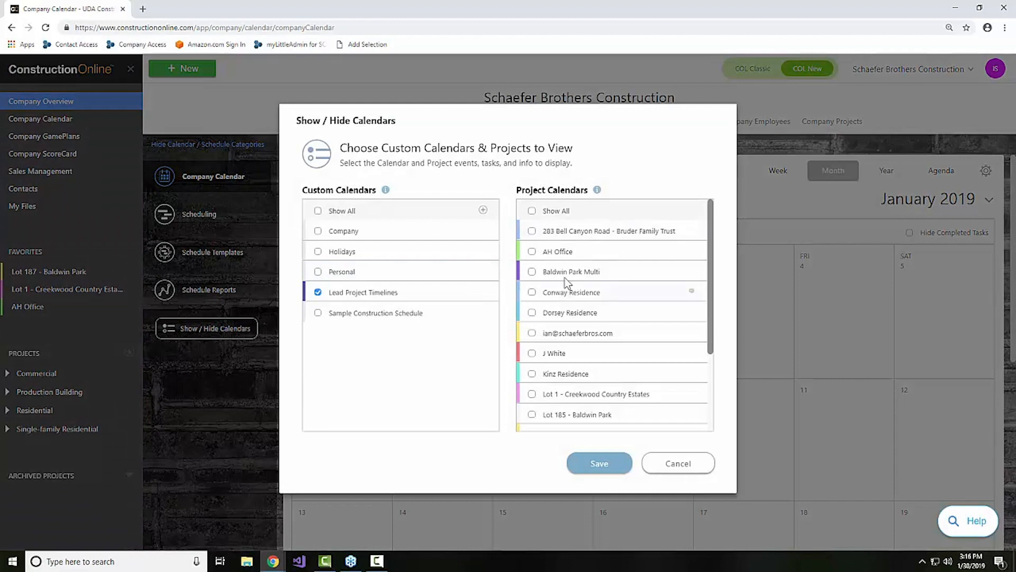
left_click(317, 211)
left_click(531, 211)
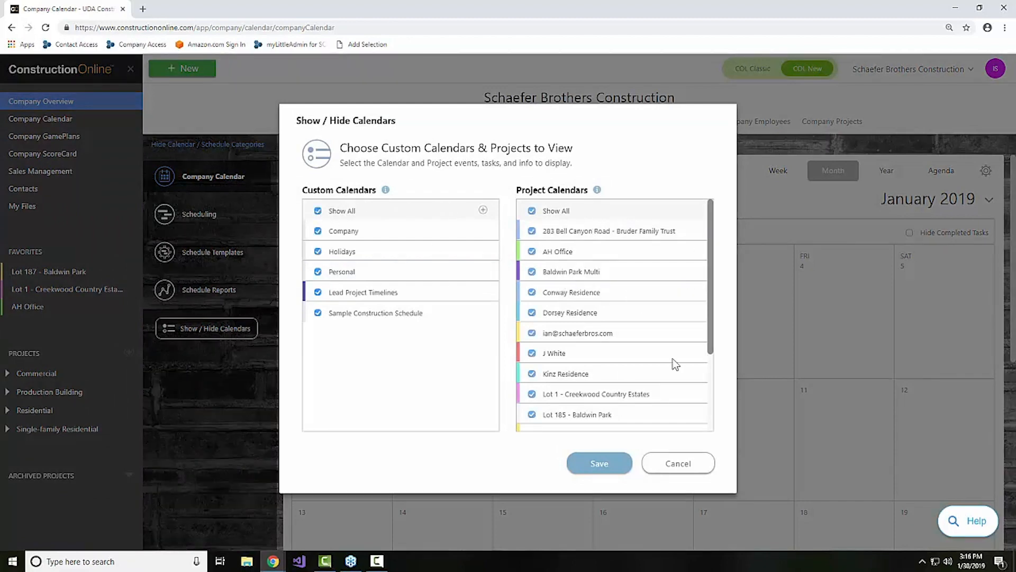
left_click(613, 473)
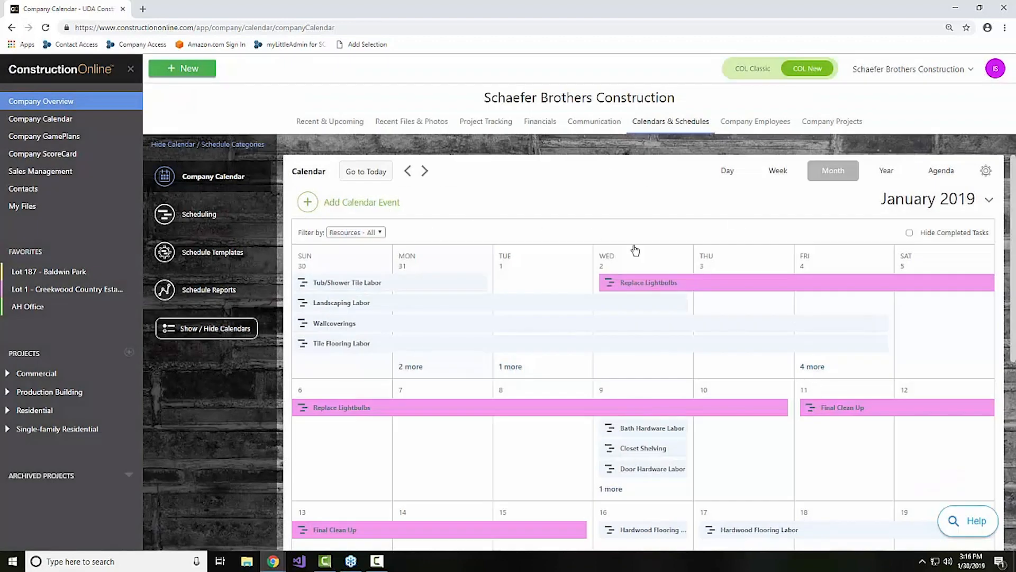
Examine the company calendar's scheduled items for January 2019 in the month, year and agenda views.
scroll(635, 249, "down", 1)
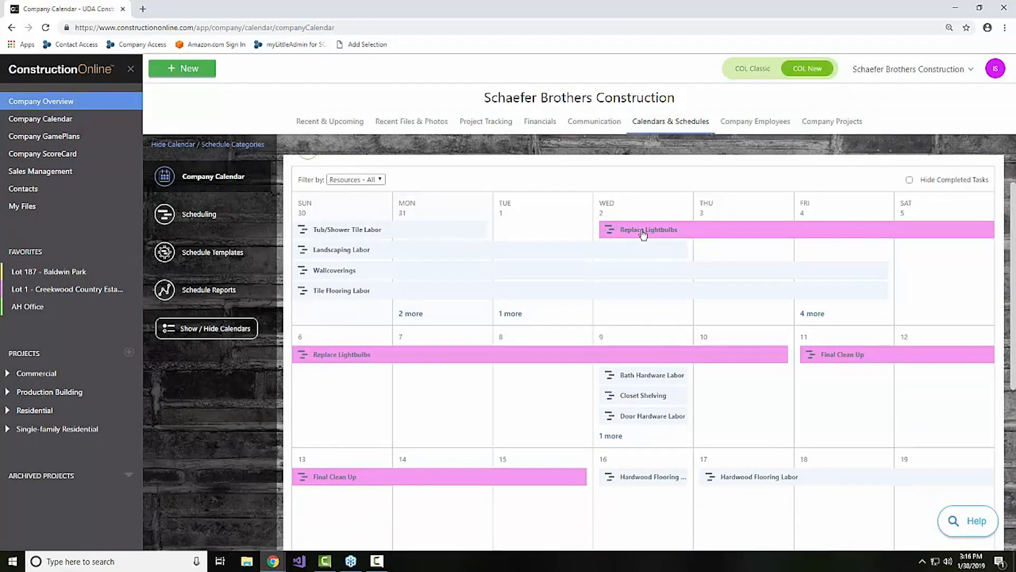
scroll(516, 255, "down", 3)
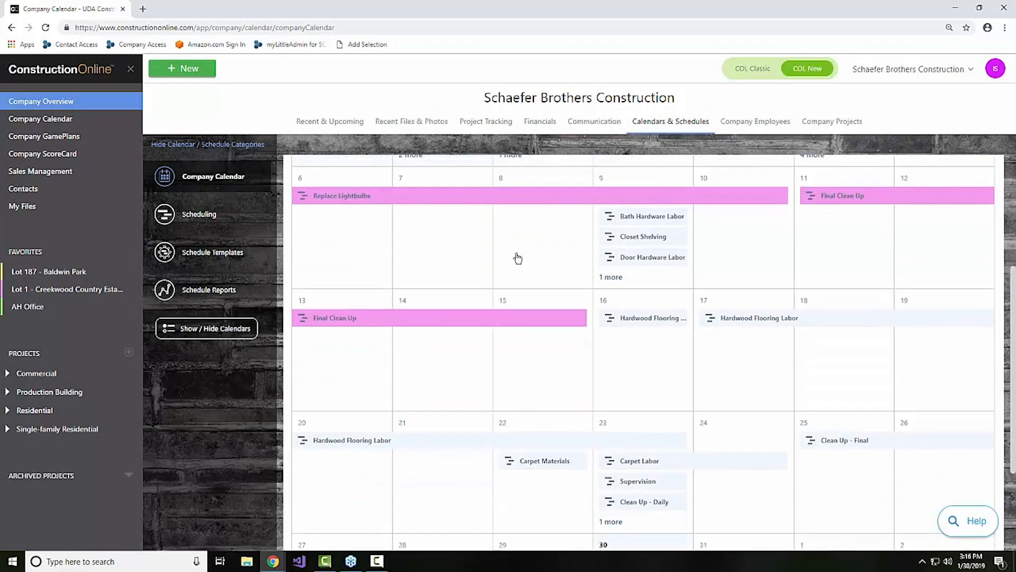
scroll(518, 257, "up", 4)
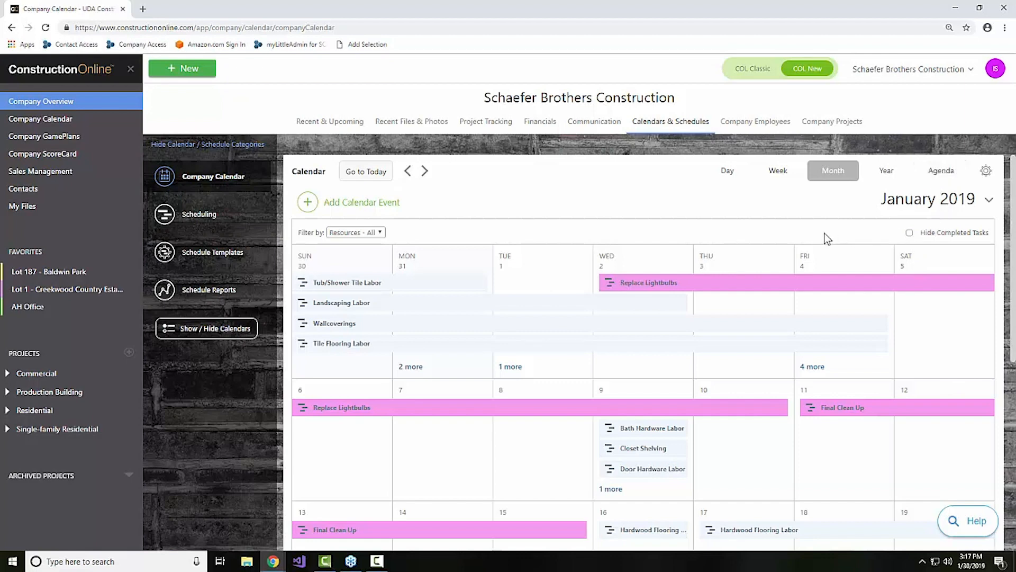
left_click(890, 169)
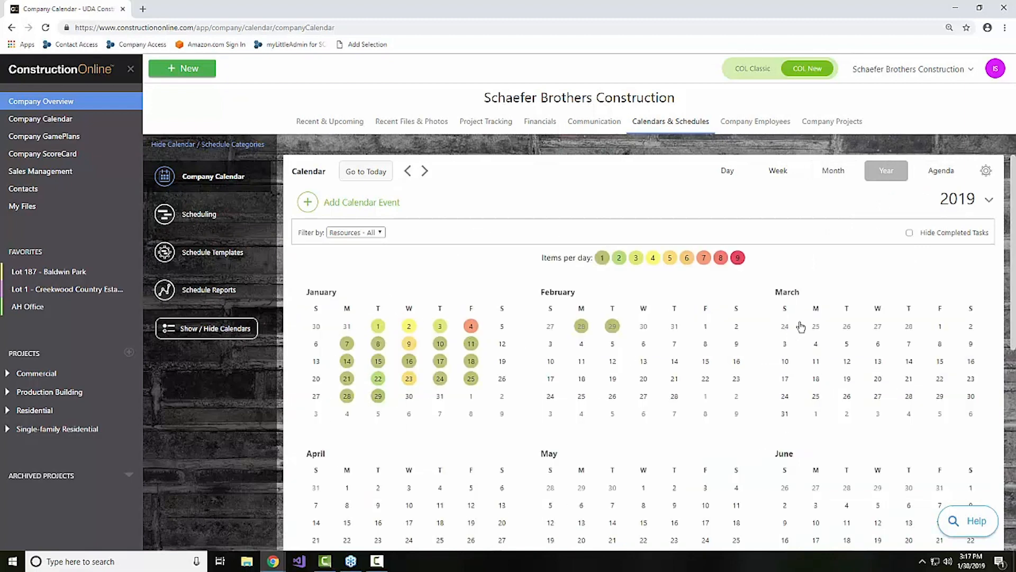
left_click(943, 172)
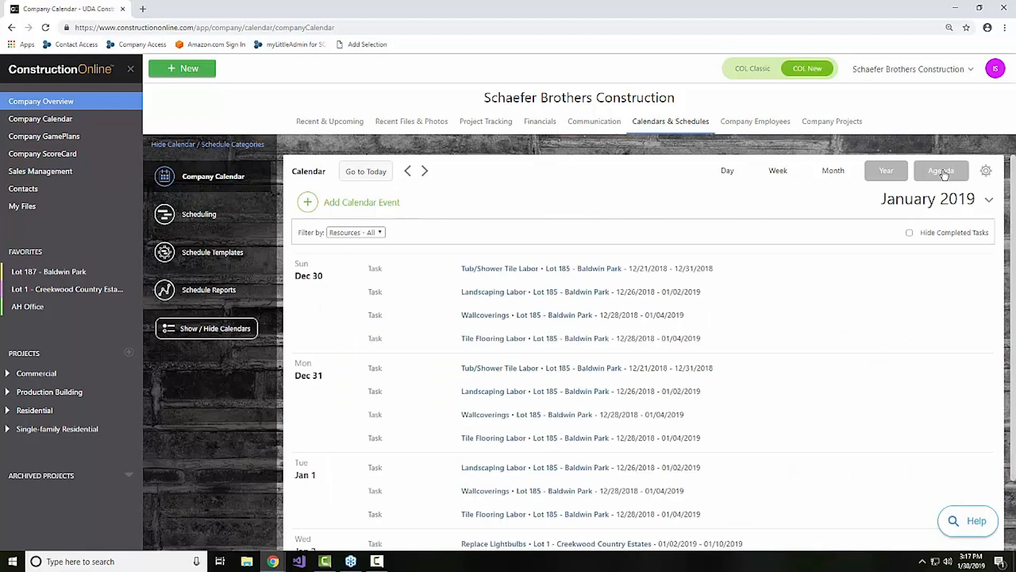
scroll(735, 274, "down", 6)
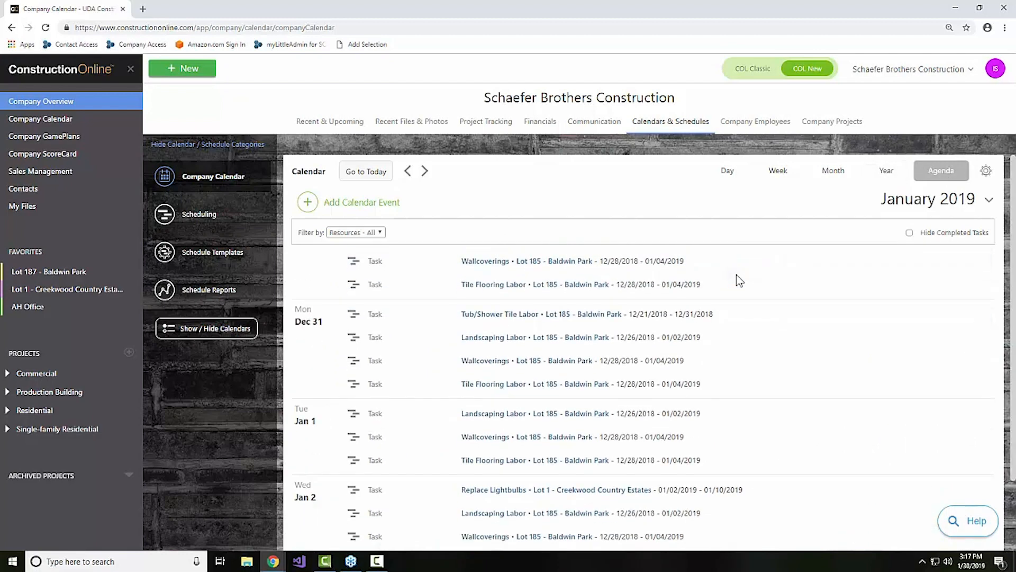
scroll(733, 281, "down", 3)
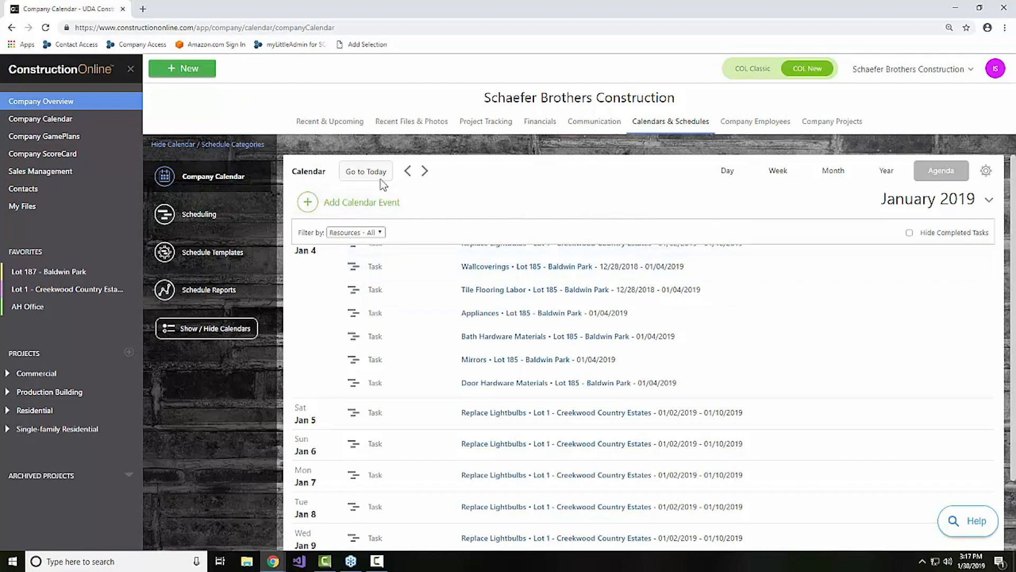
Review the company GamePlans, the actions available for one of them and the options for a new GamePlan, without creating one.
left_click(66, 139)
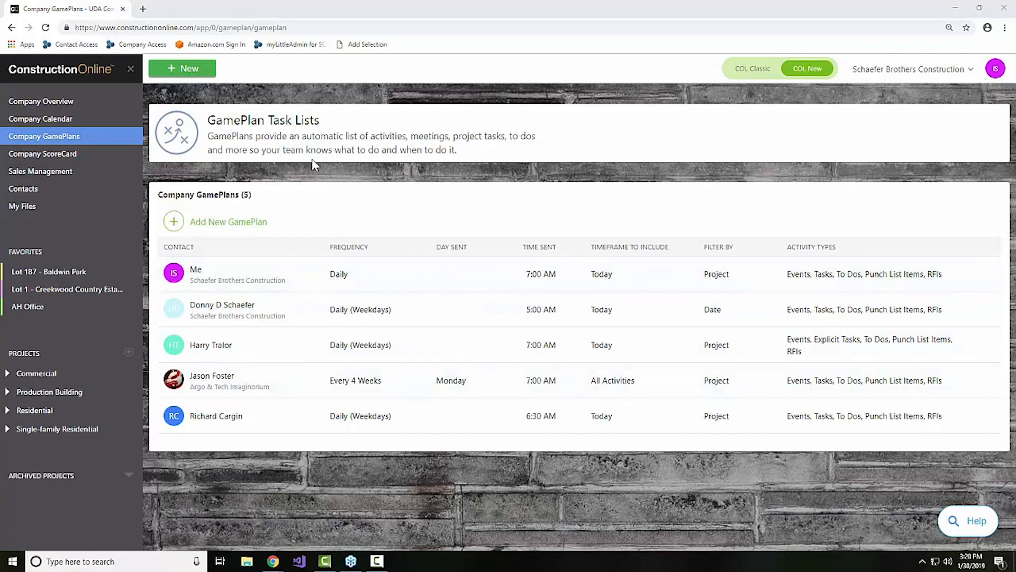
right_click(249, 282)
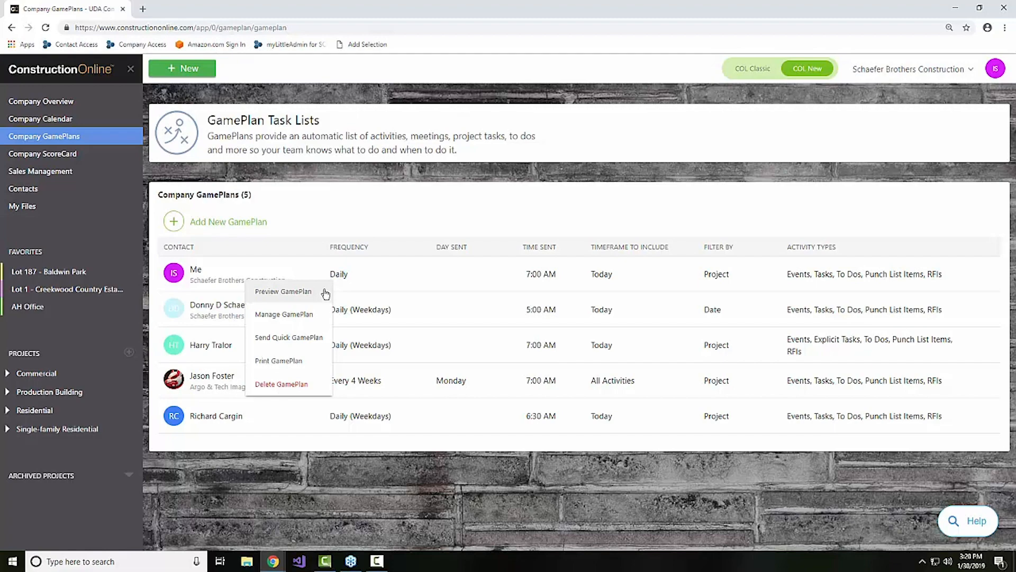
left_click(377, 211)
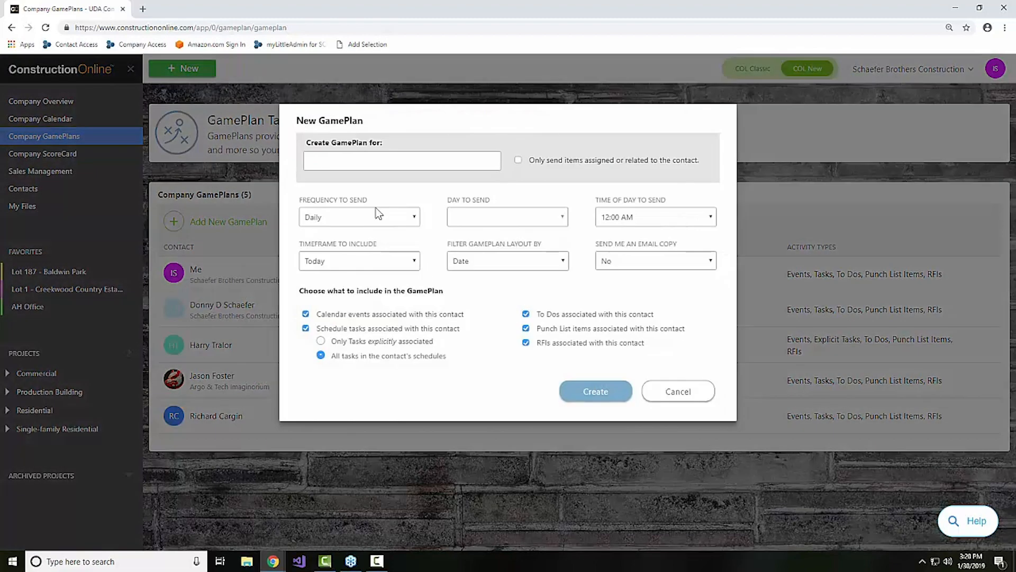
left_click(677, 392)
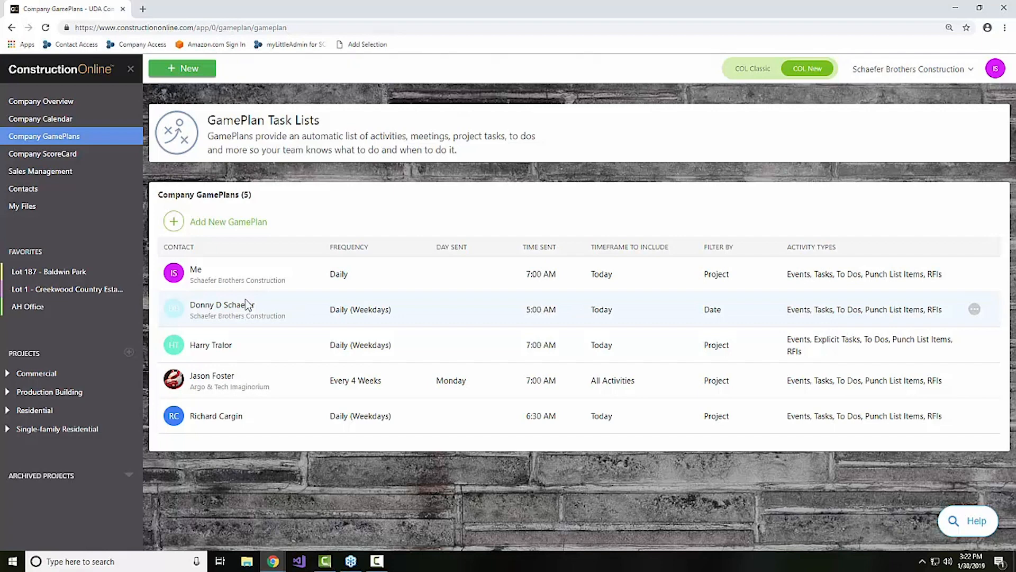
Set the timeframe of the Company ScoreCard's activity chart to Today.
left_click(34, 160)
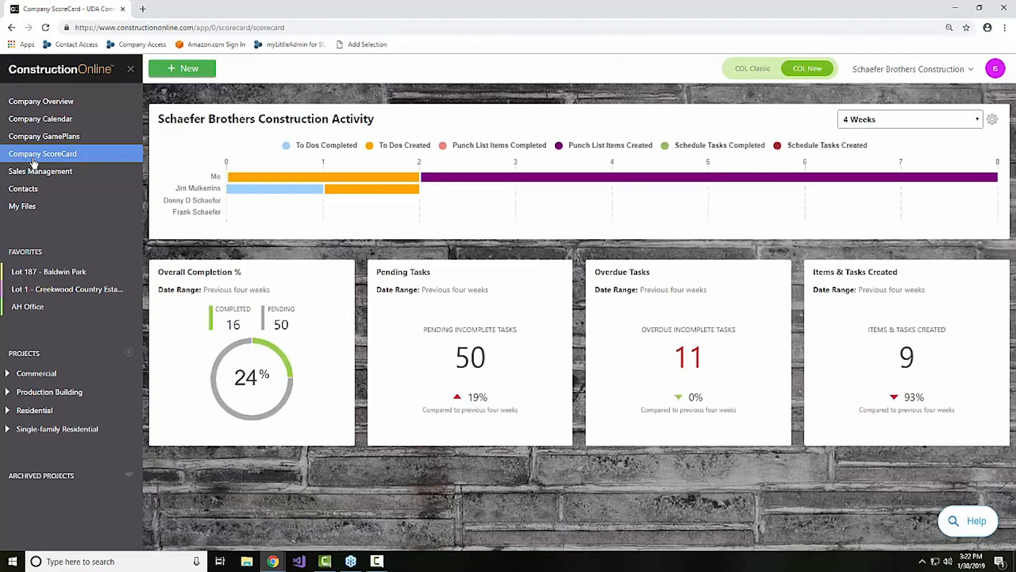
left_click(975, 119)
left_click(857, 136)
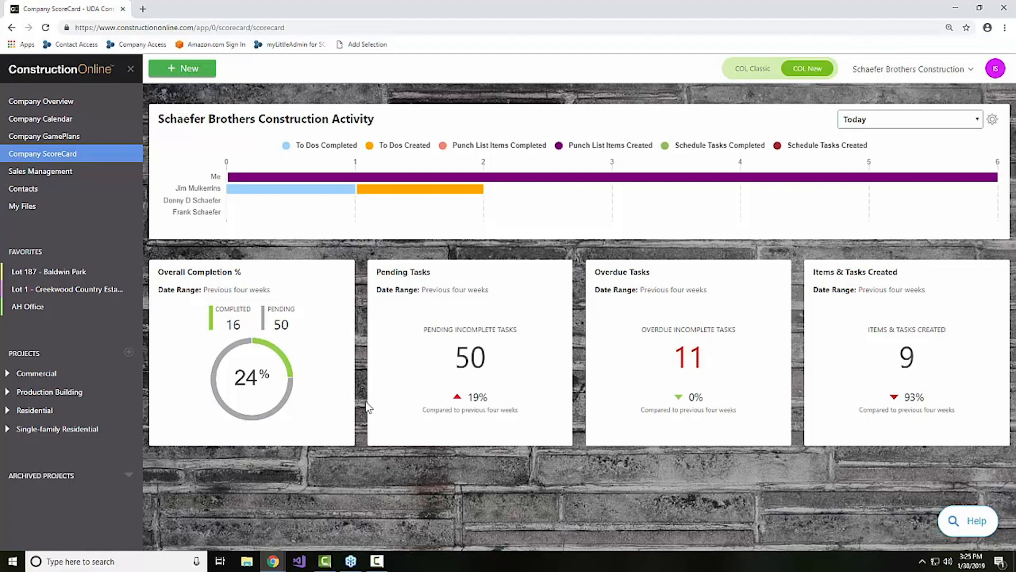
left_click(393, 387)
mouse_move(249, 200)
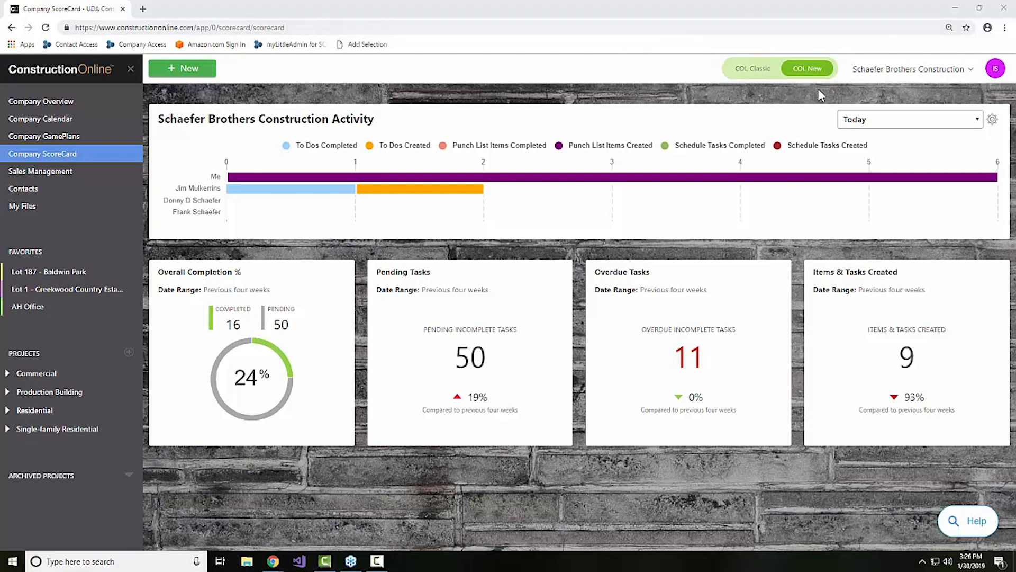
Apply the blue mountain background and the light theme with the dark blue stripe in the profile's display settings, and save.
left_click(879, 74)
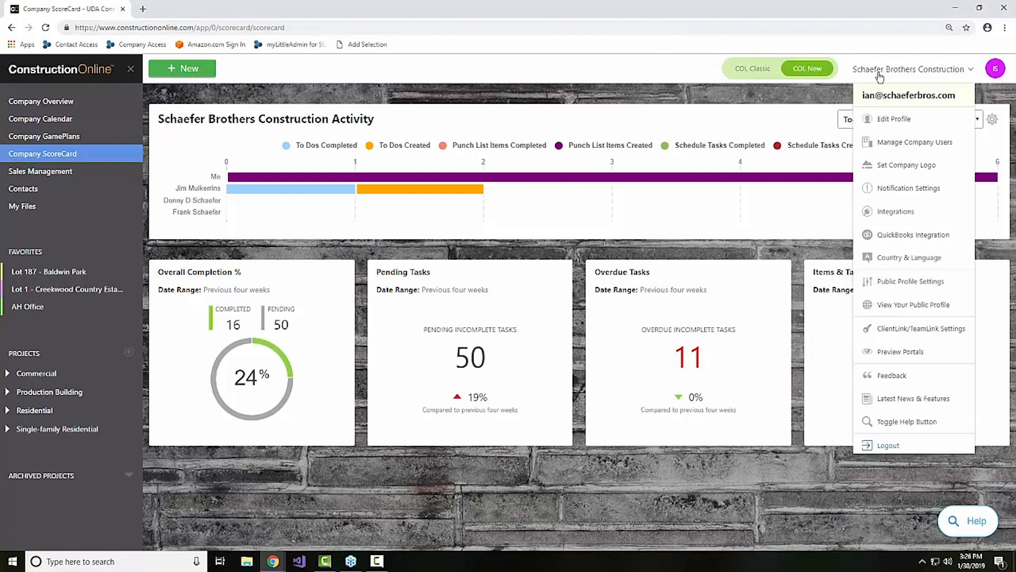
left_click(891, 118)
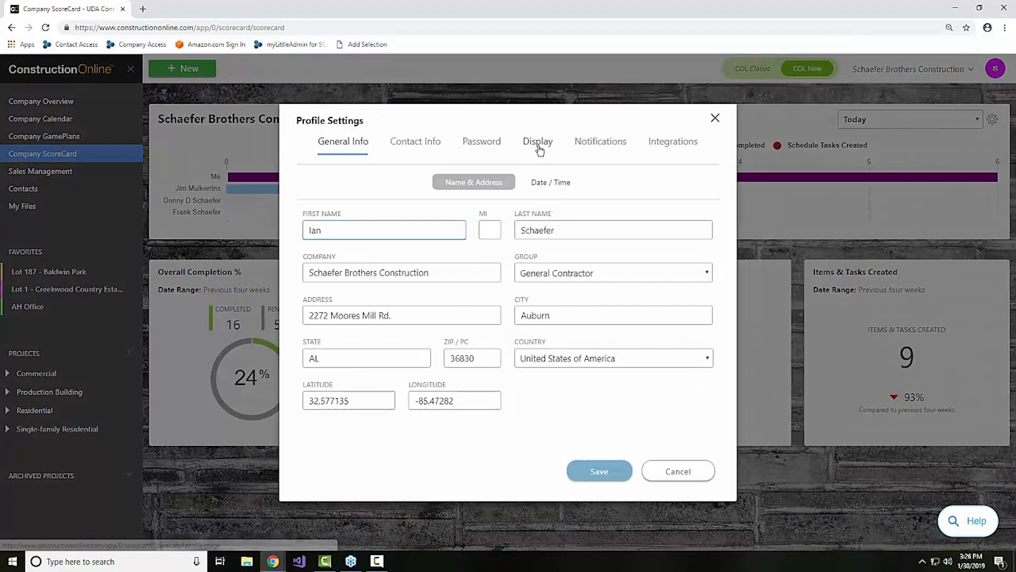
left_click(539, 144)
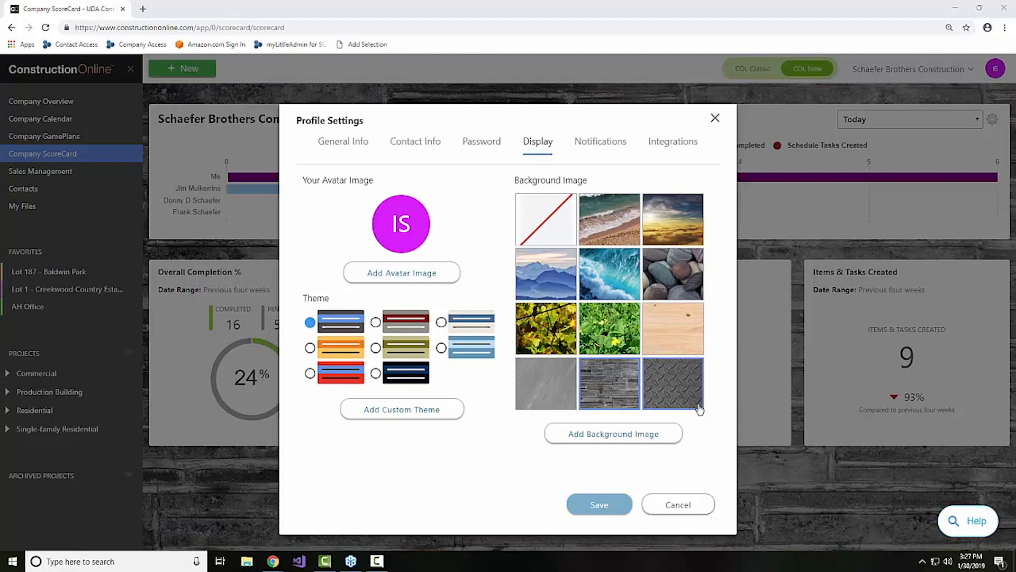
left_click(559, 276)
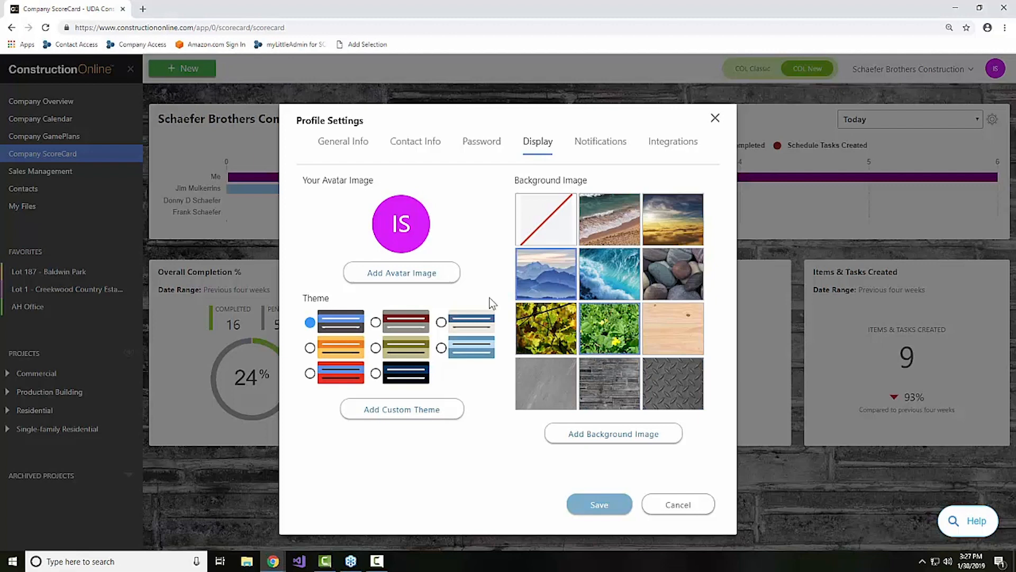
left_click(477, 326)
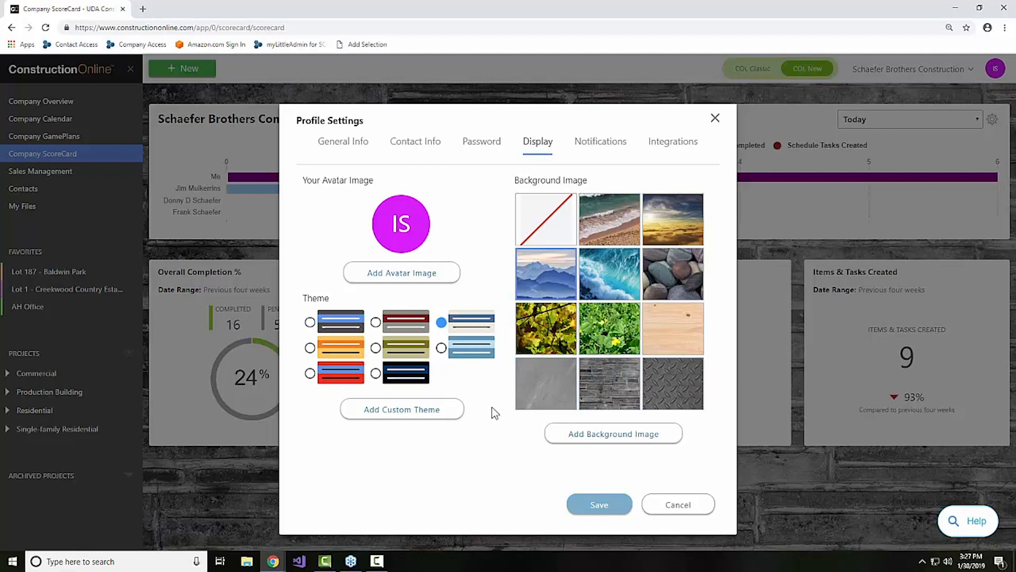
left_click(574, 507)
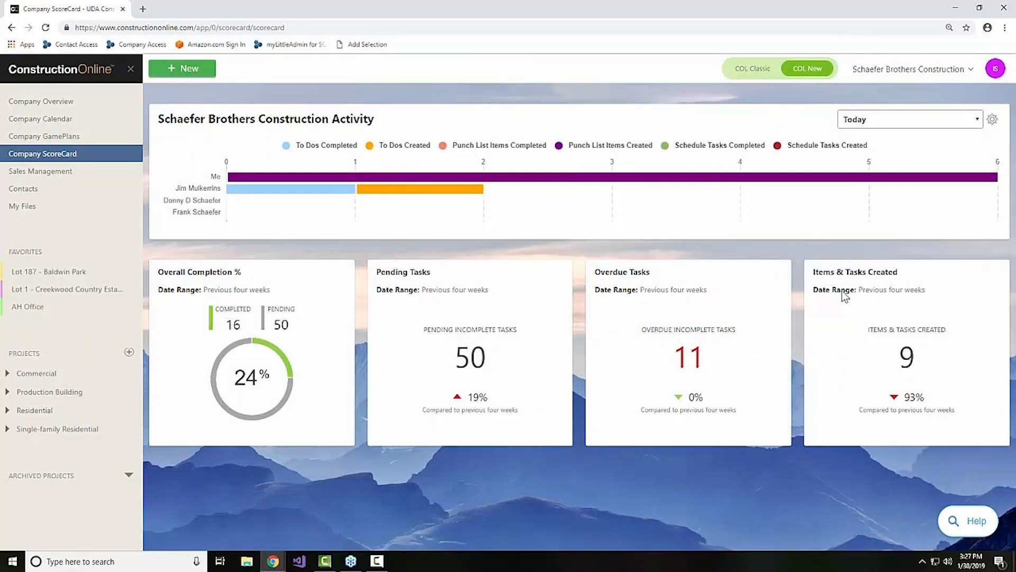
Apply the gray brick background and the dark gray theme with the blue stripe in the profile's display settings, and save.
left_click(916, 70)
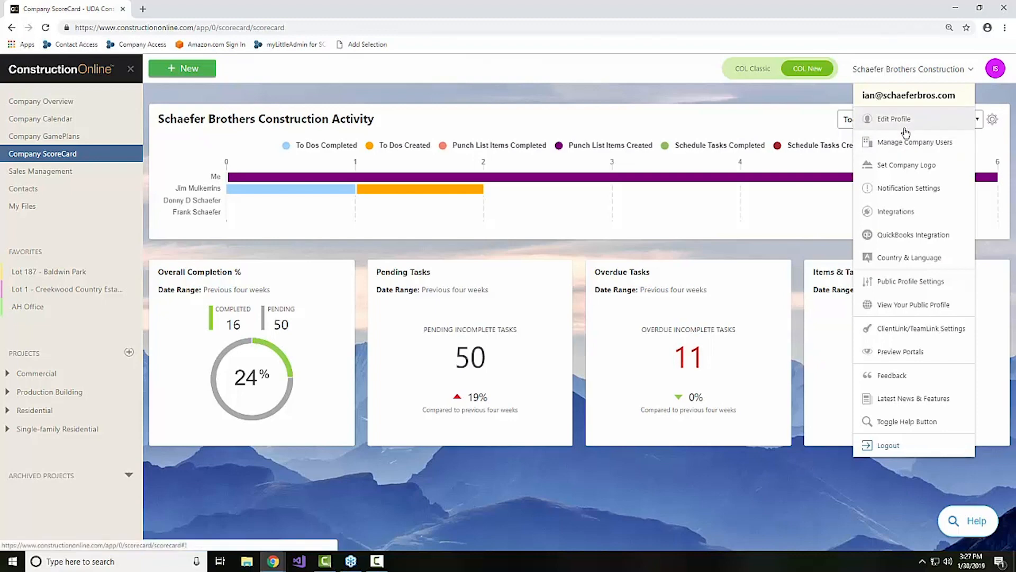
left_click(900, 120)
left_click(540, 141)
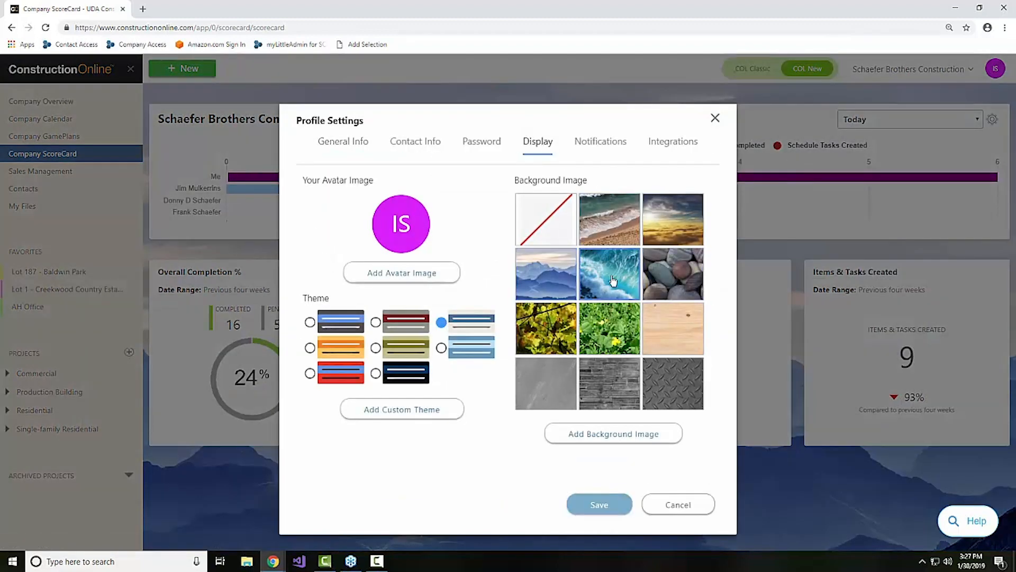
left_click(606, 228)
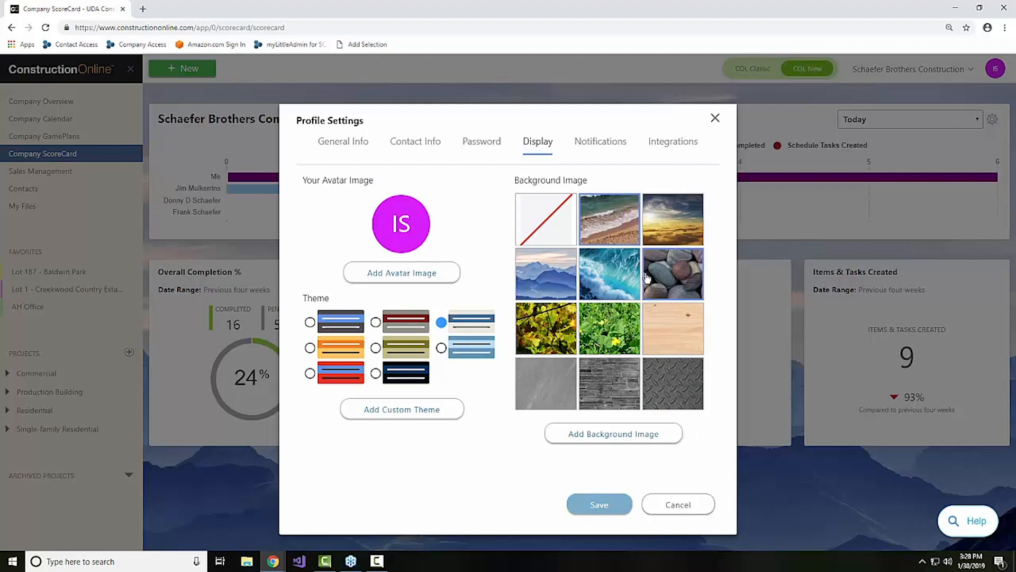
left_click(606, 395)
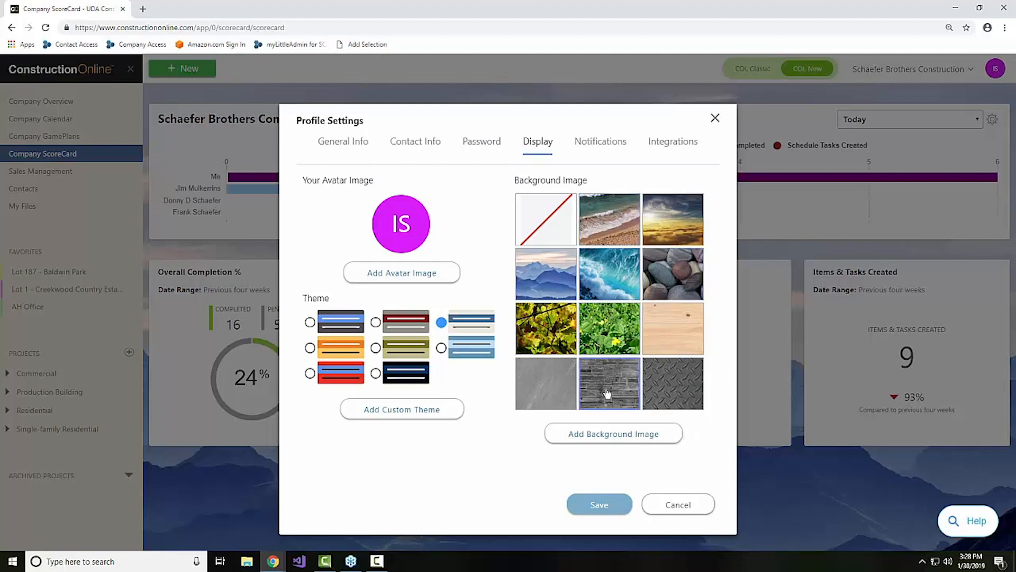
left_click(310, 322)
left_click(594, 505)
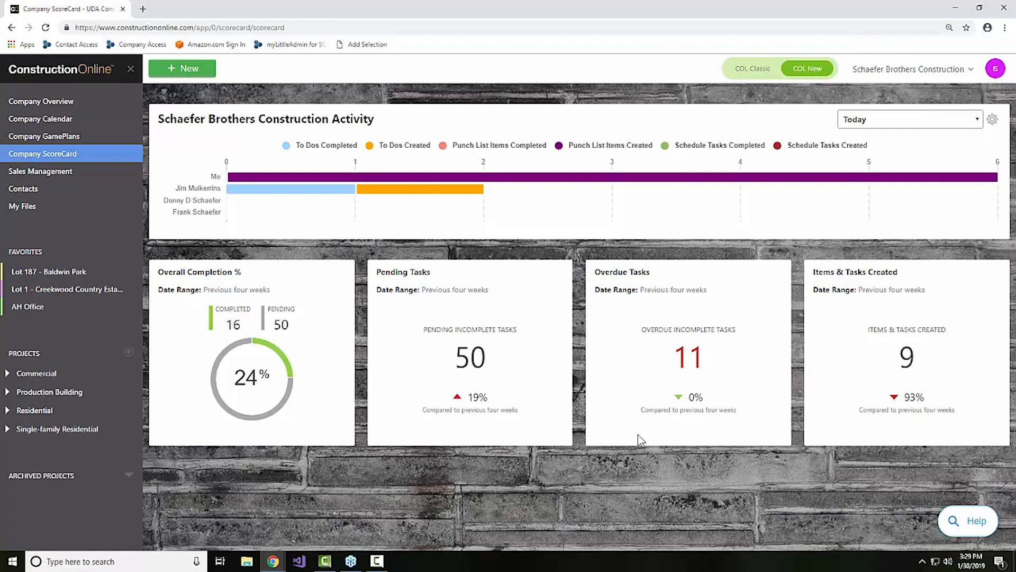
Review the ClientLink features that clients can see and the portal preview option in the account settings, without changing anything.
left_click(910, 71)
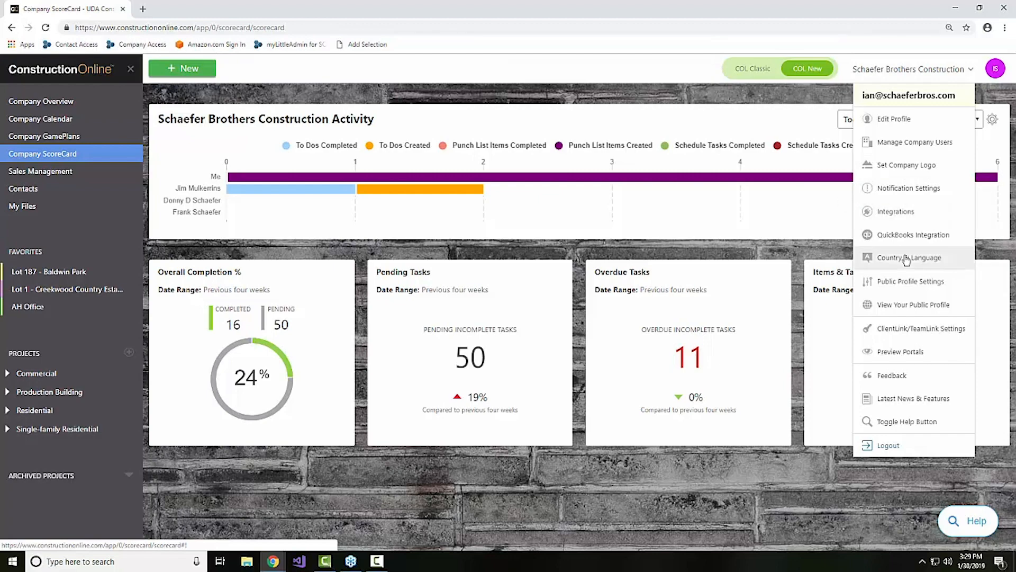
left_click(914, 329)
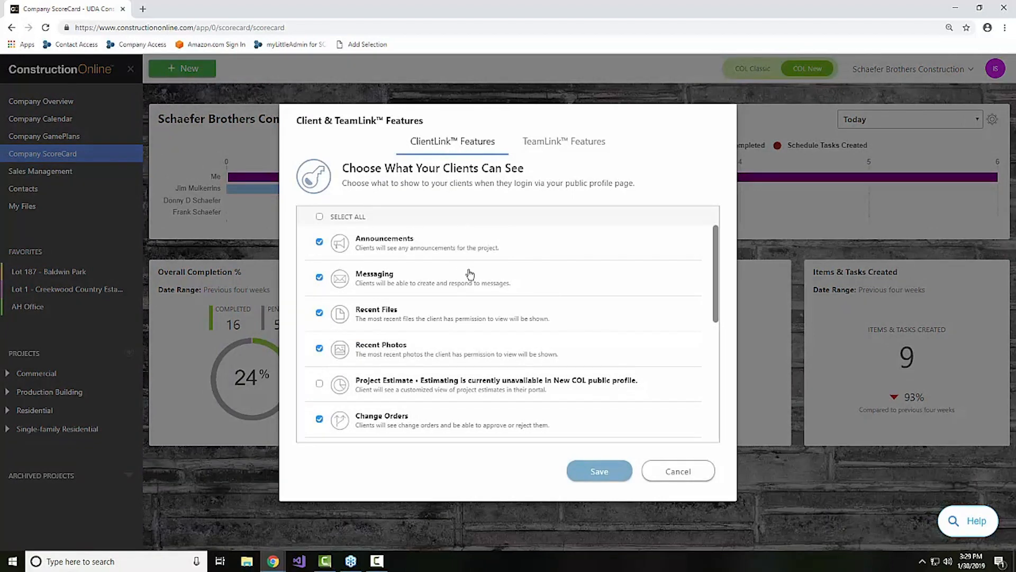
scroll(469, 275, "down", 5)
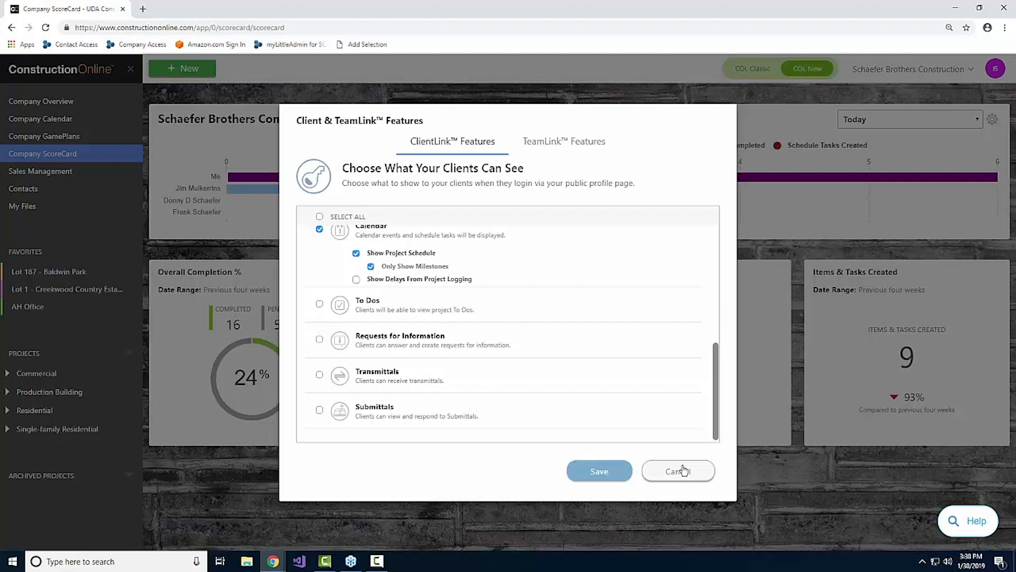
left_click(677, 480)
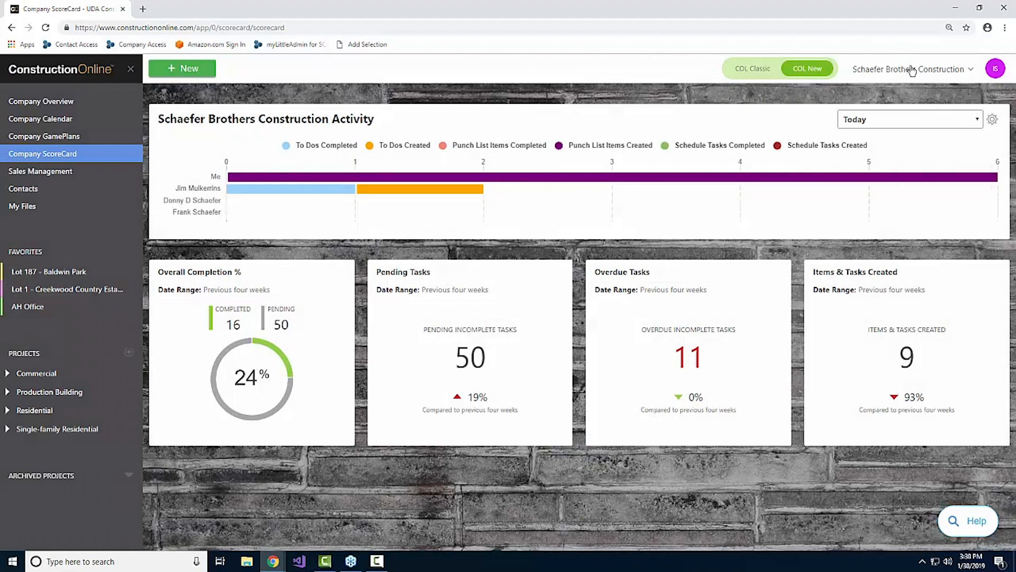
left_click(913, 70)
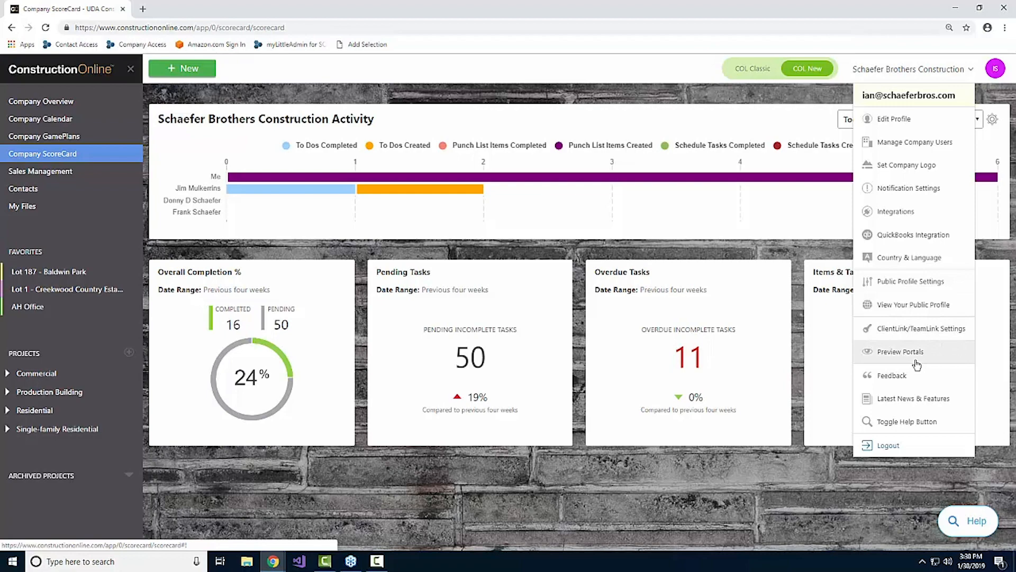
left_click(649, 501)
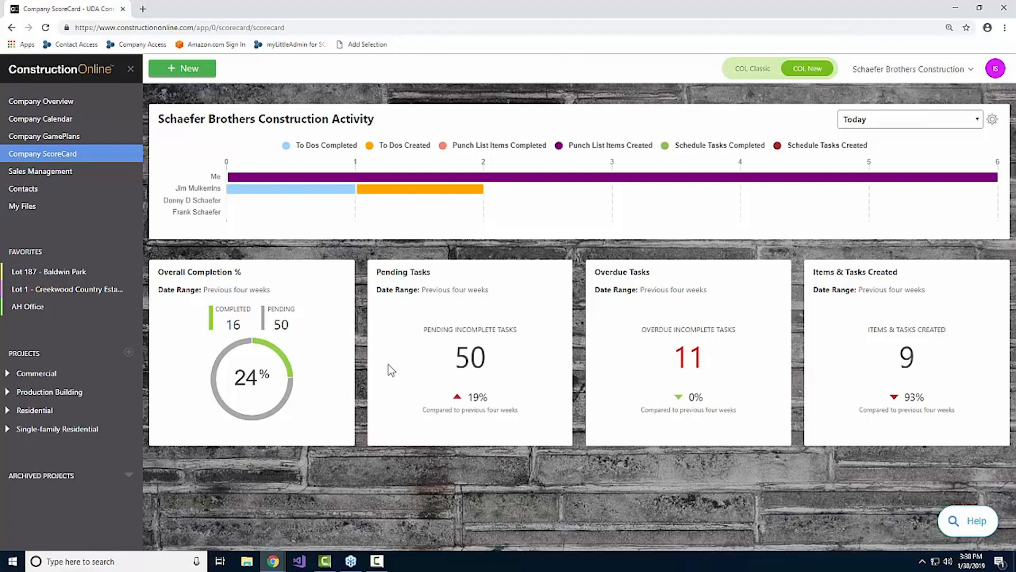
Review the lead pipeline in Sales Management and the additional actions offered for its leads list.
left_click(18, 173)
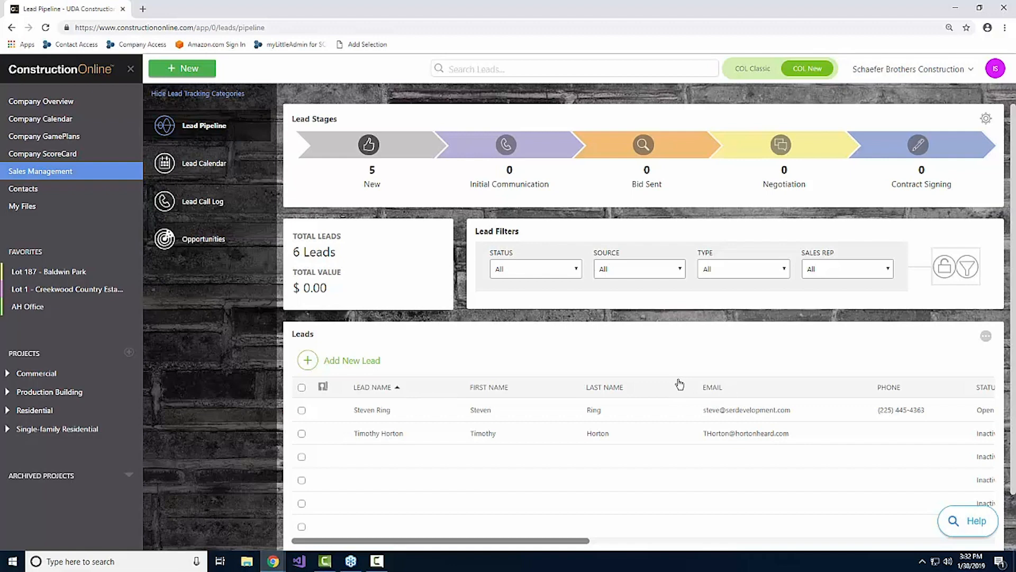
left_click(985, 338)
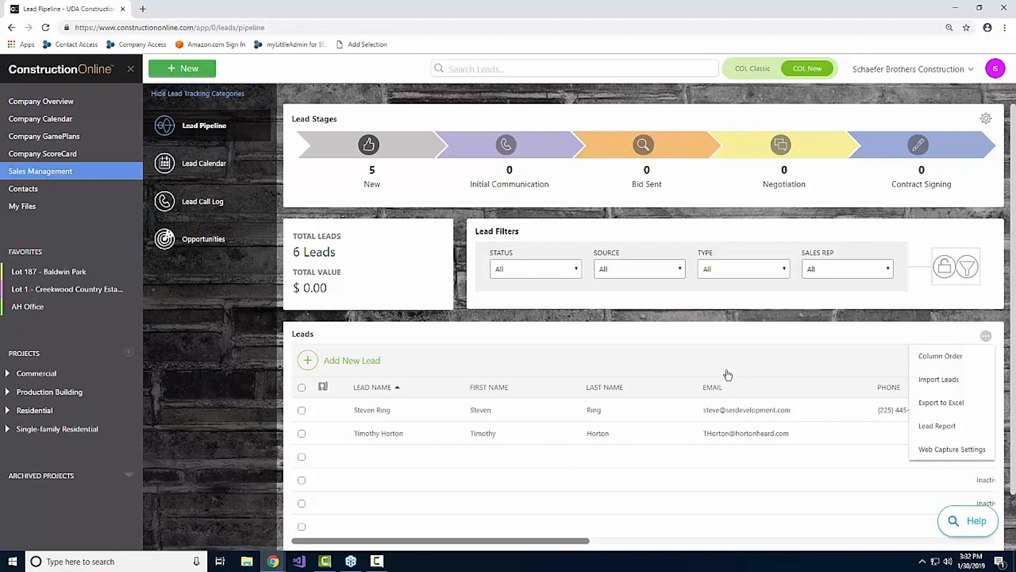
left_click(690, 339)
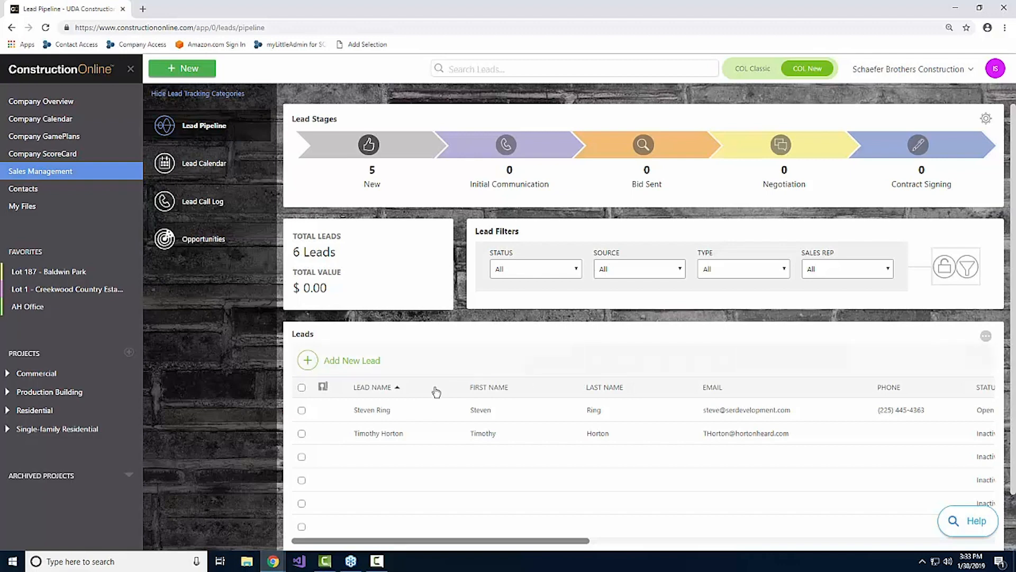
Open the first lead in the list for editing and set its lead status to Closed - Won.
right_click(376, 411)
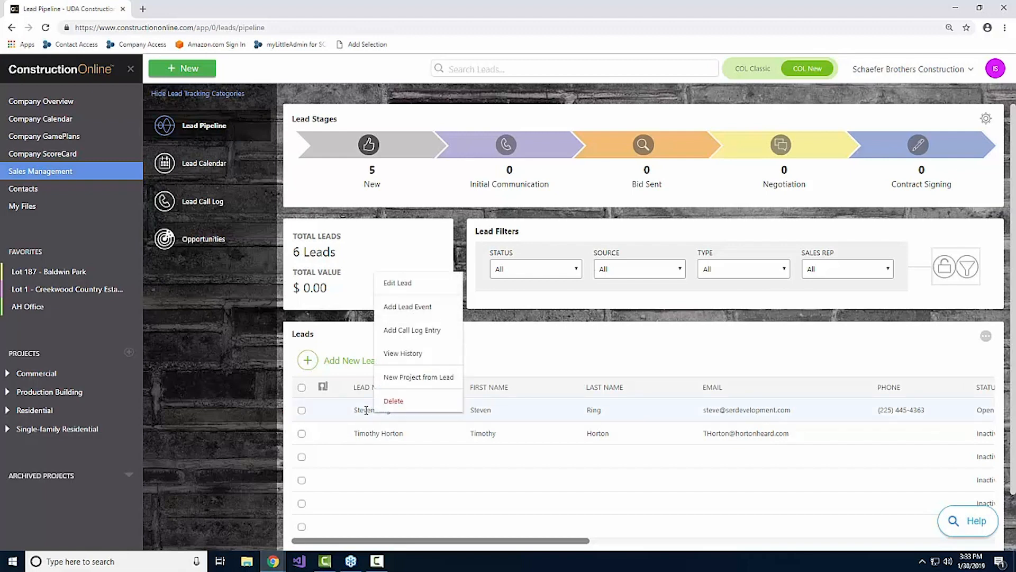
left_click(411, 281)
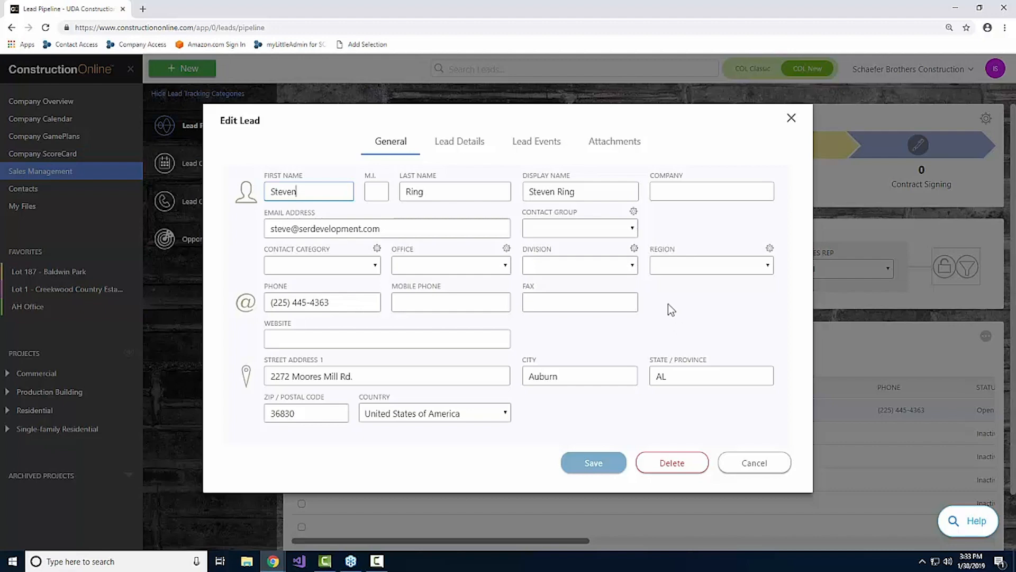
left_click(439, 147)
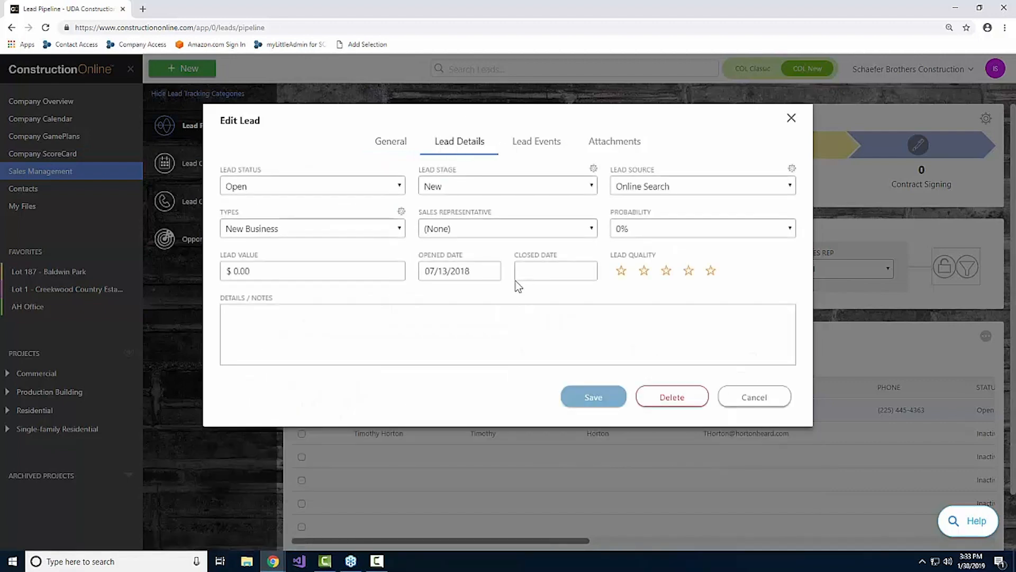
left_click(399, 186)
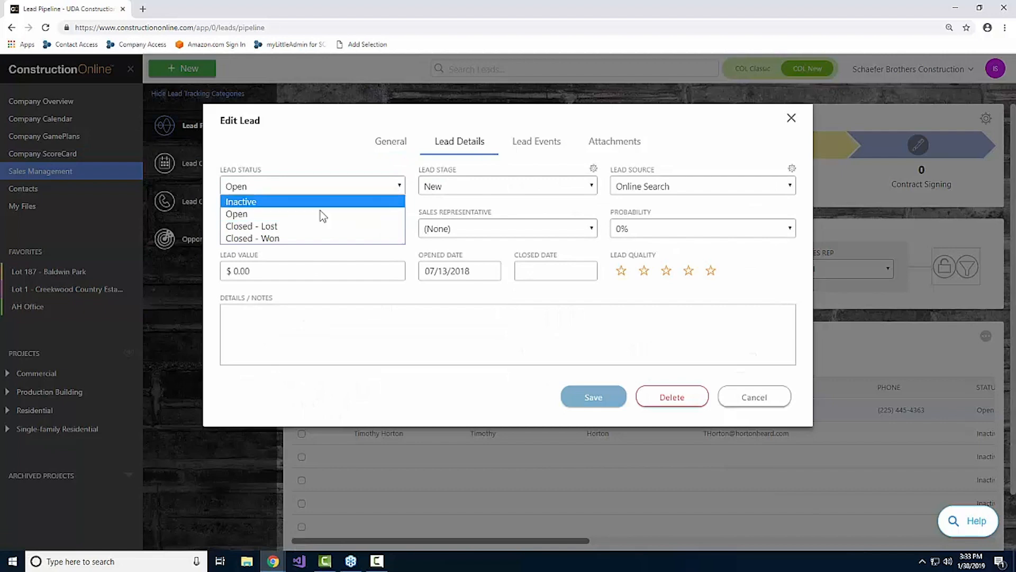
left_click(295, 239)
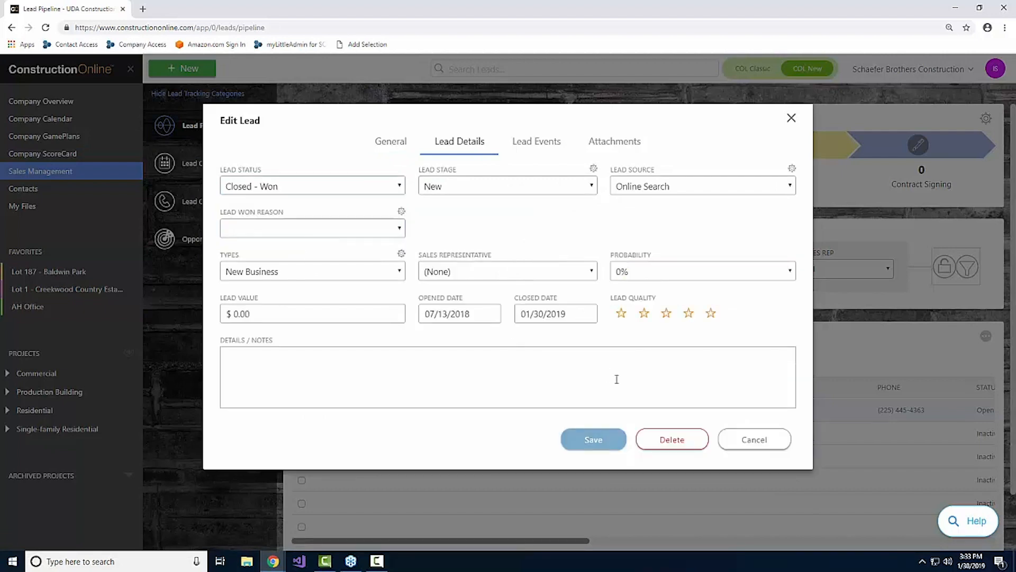
Add "Best Presentation" as a new closed won reason for the lead and save it.
left_click(399, 228)
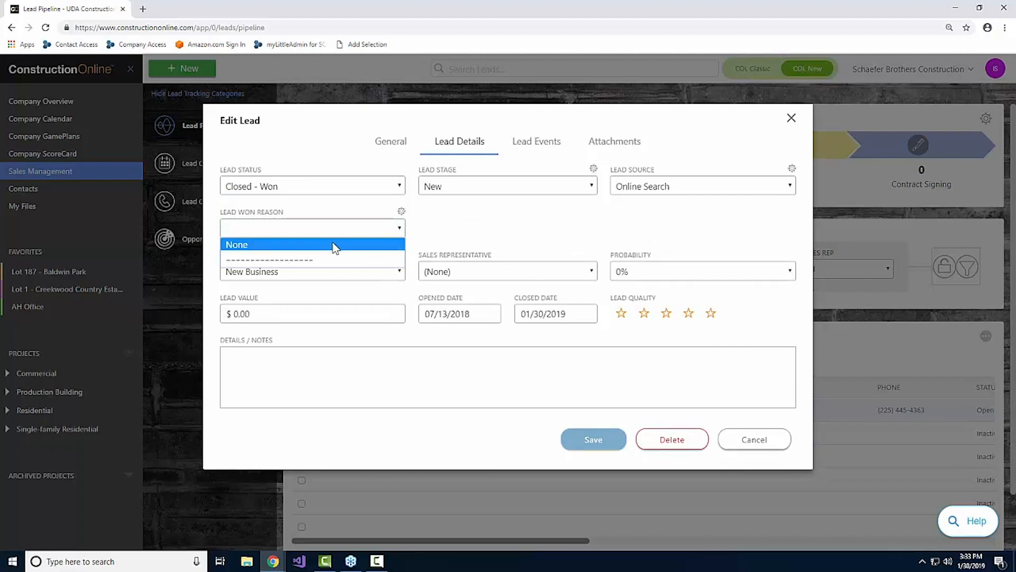
left_click(400, 213)
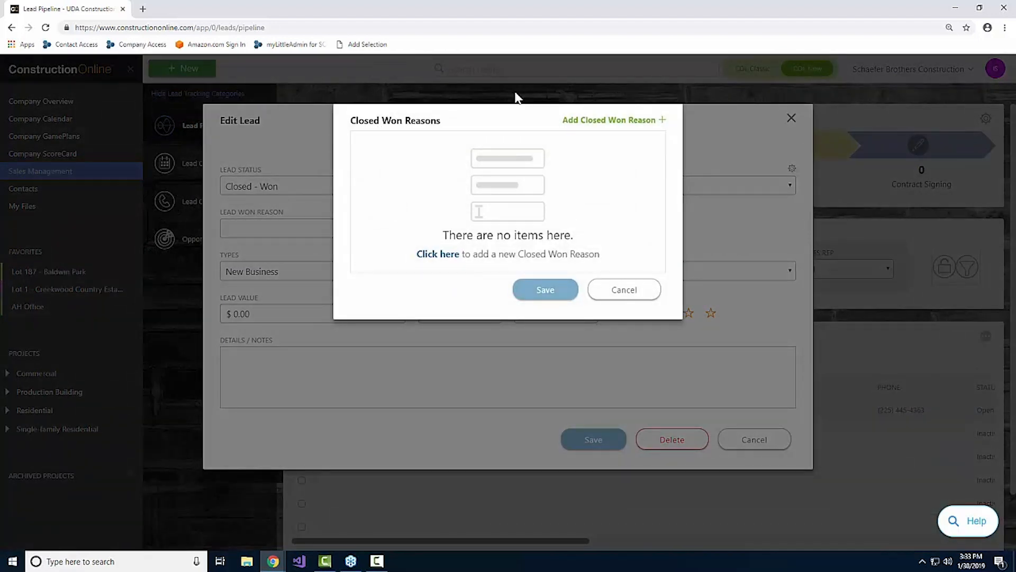
left_click(440, 254)
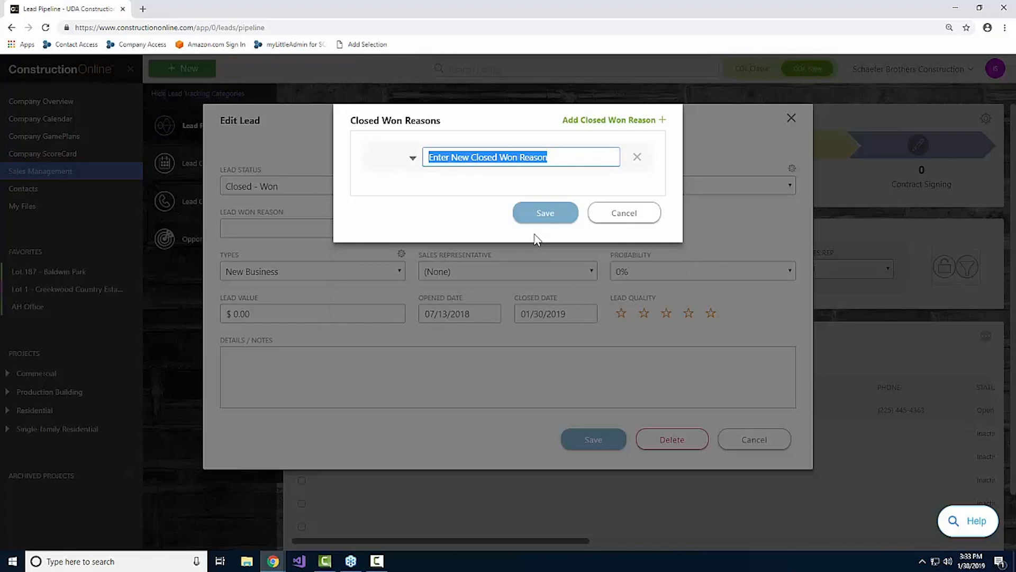
type("Best")
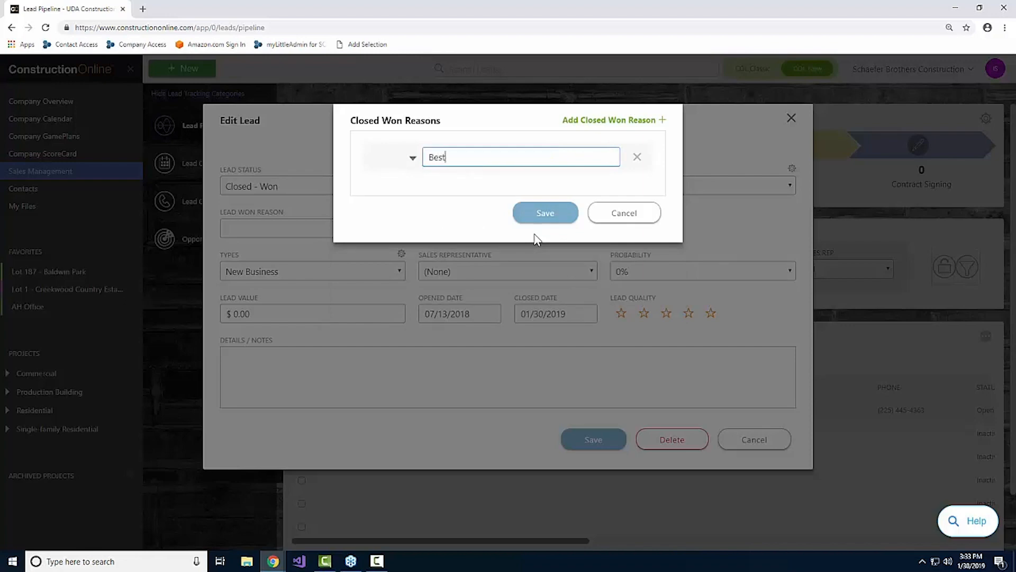
type(" Presentation")
left_click(545, 213)
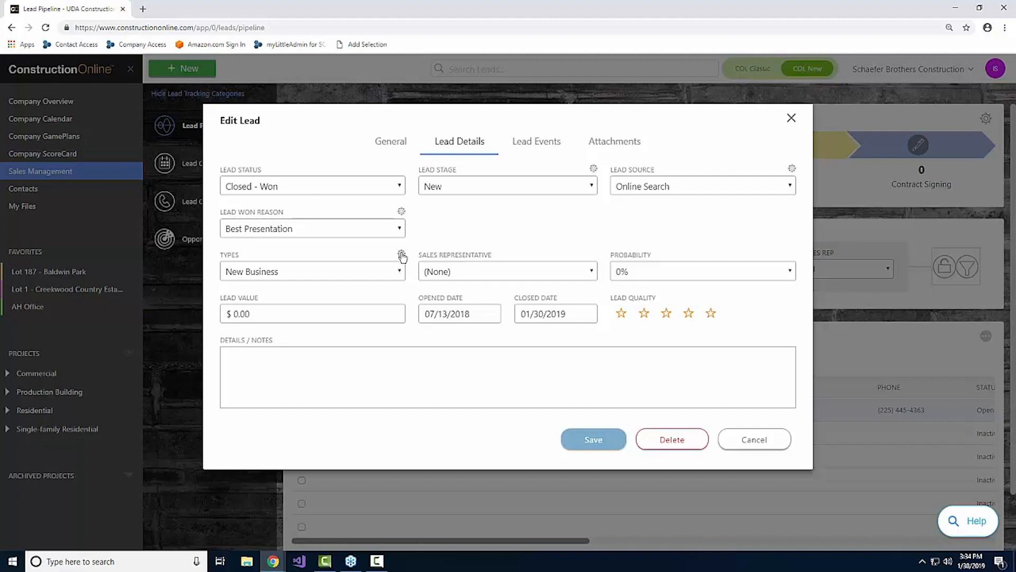
Start a new lead event for the lead being edited.
left_click(511, 156)
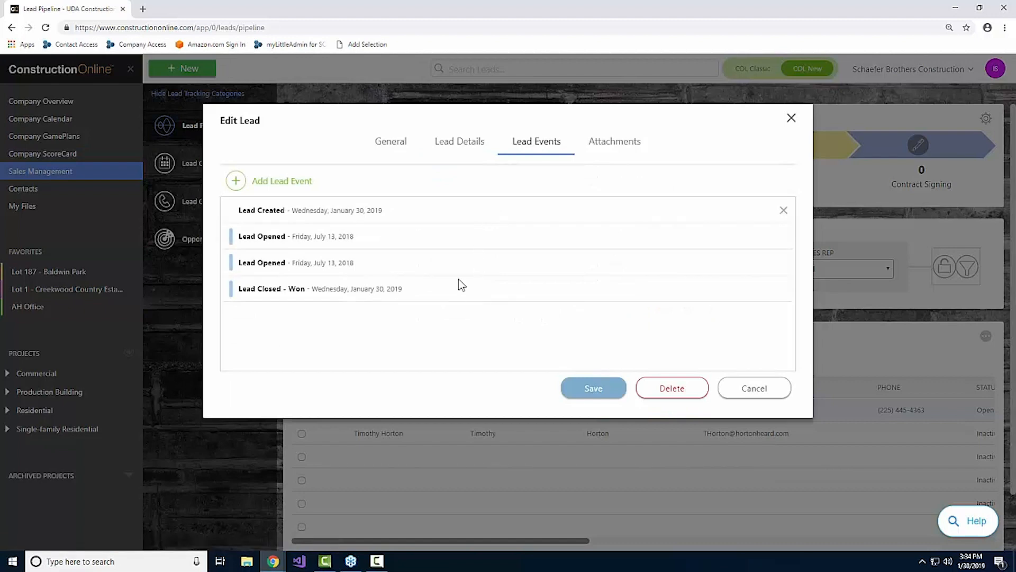
left_click(258, 180)
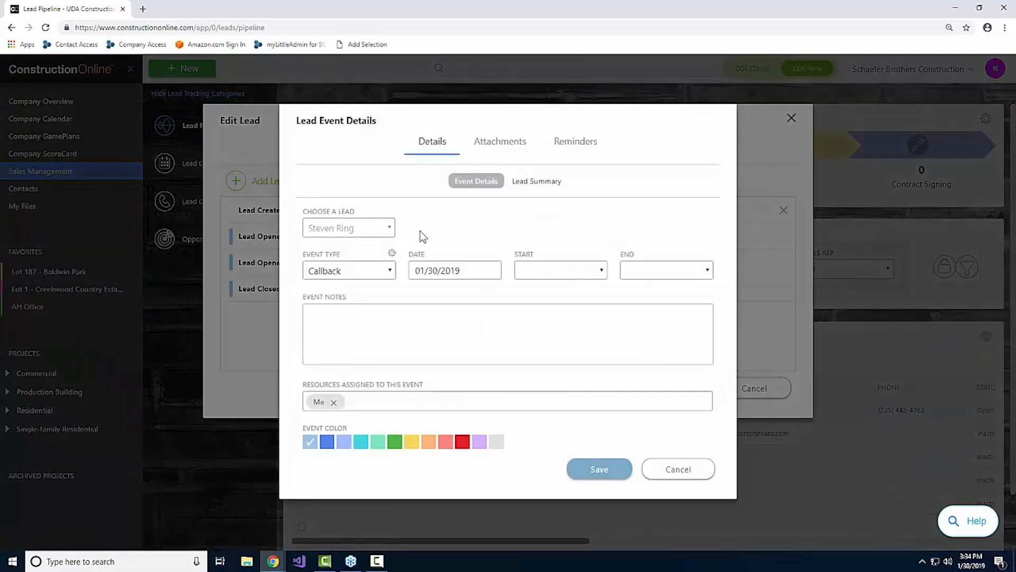
left_click(392, 252)
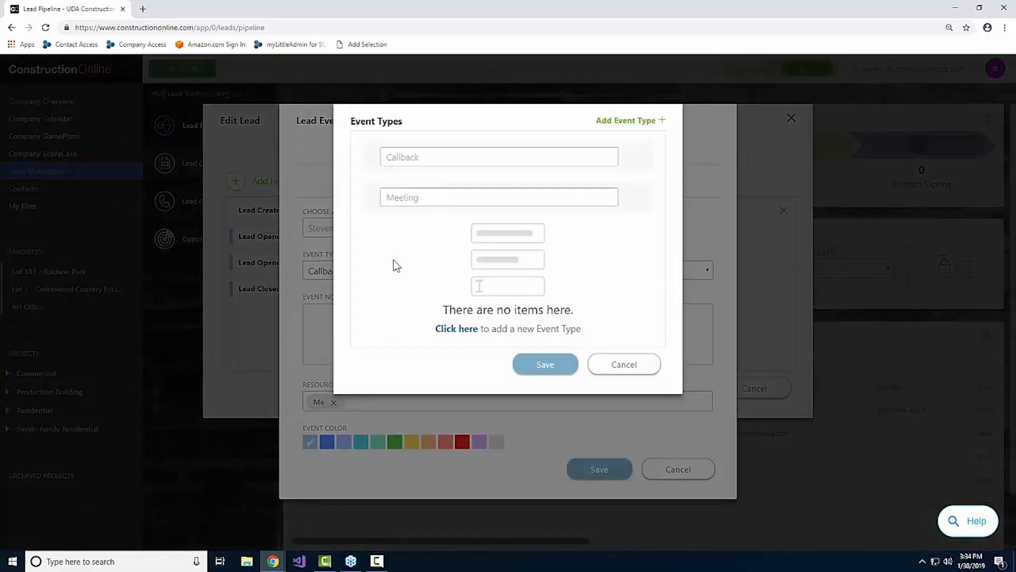
left_click(450, 329)
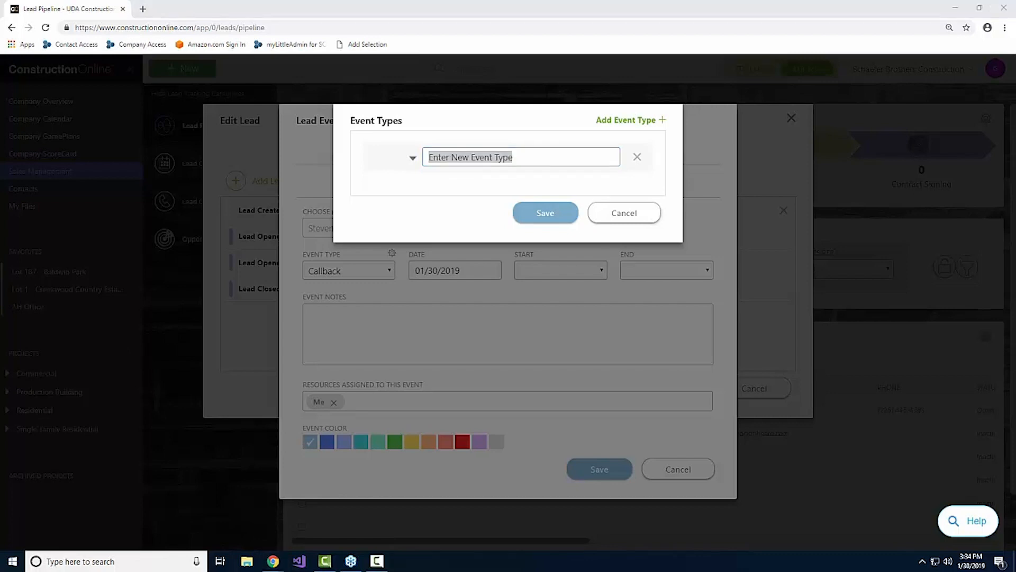
left_click(624, 212)
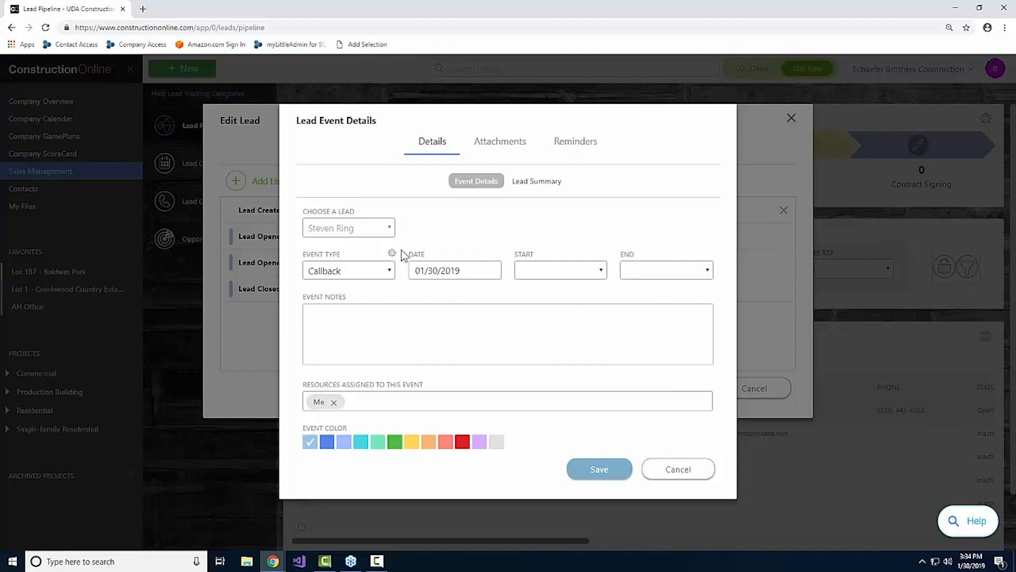
Save the Callback lead event dated 01/30/2019 and close the lead without saving its other edits.
left_click(598, 470)
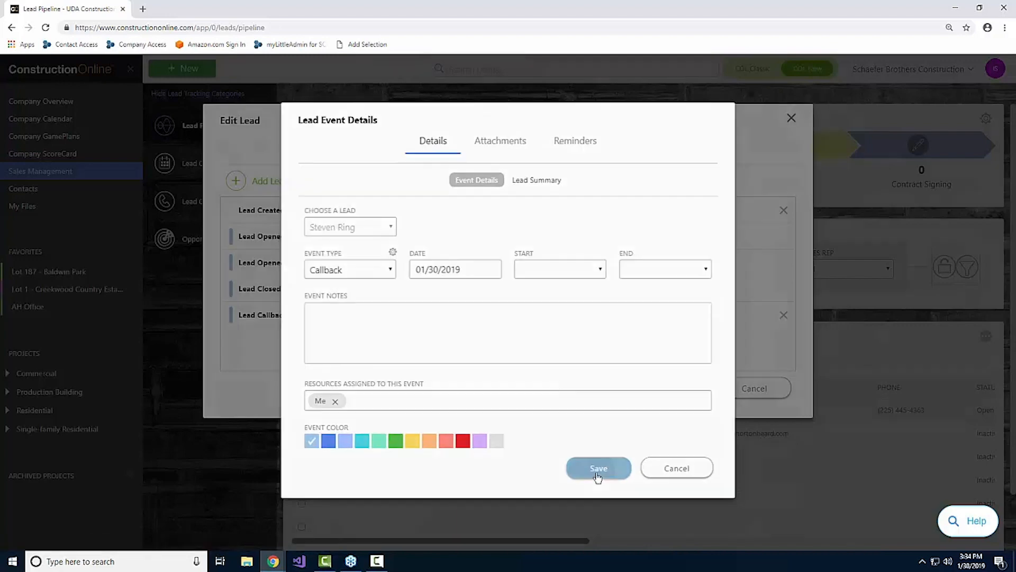
left_click(460, 143)
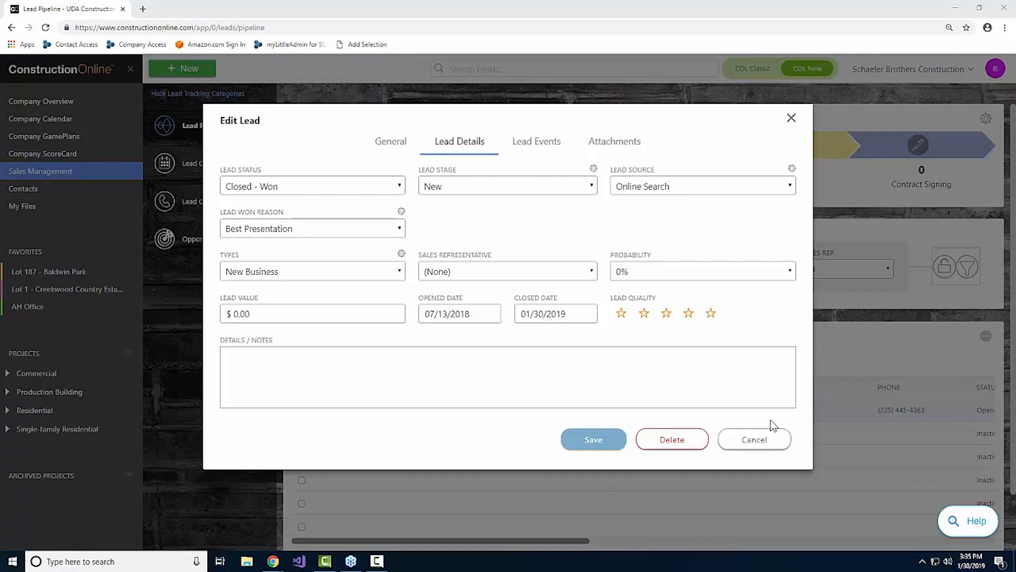
left_click(755, 439)
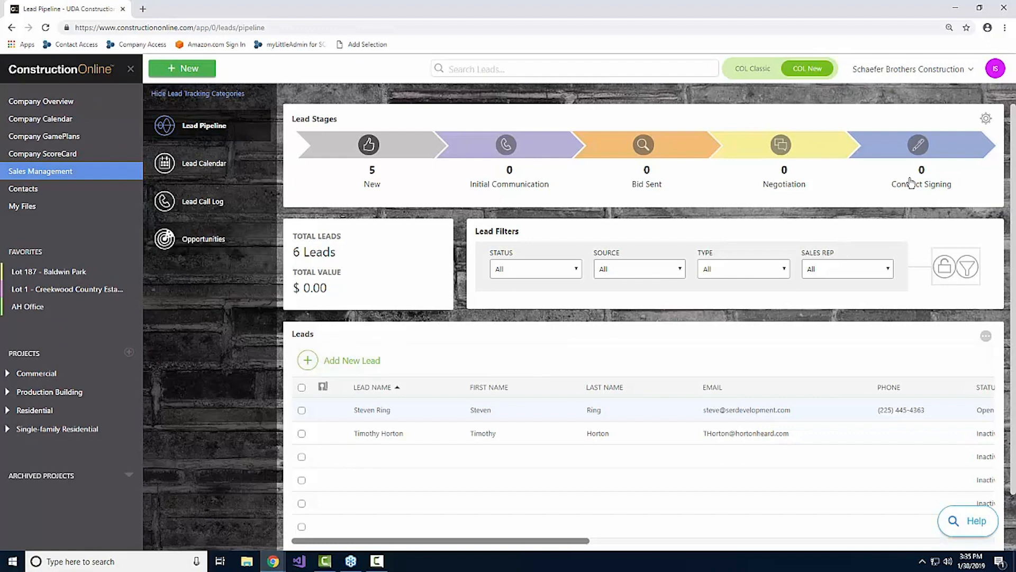
Create a new opportunity from scratch named "Ring Residence" and save it with the default opportunity details.
left_click(206, 240)
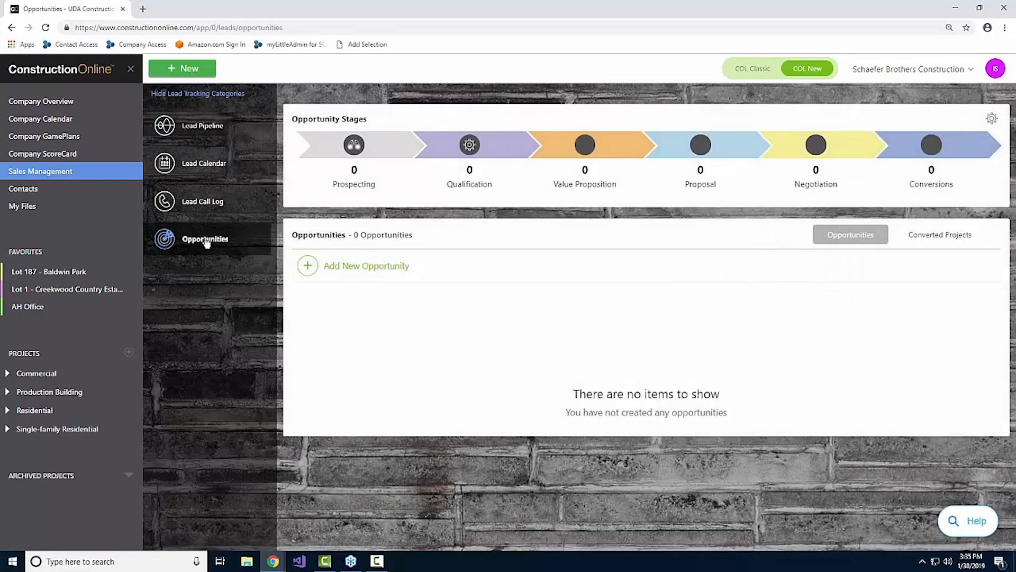
left_click(308, 266)
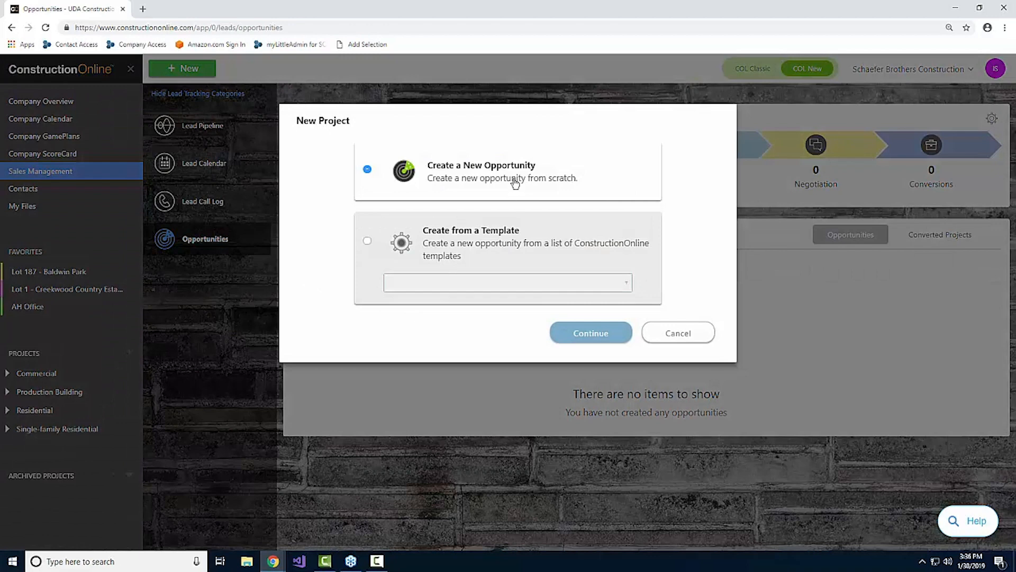
left_click(602, 339)
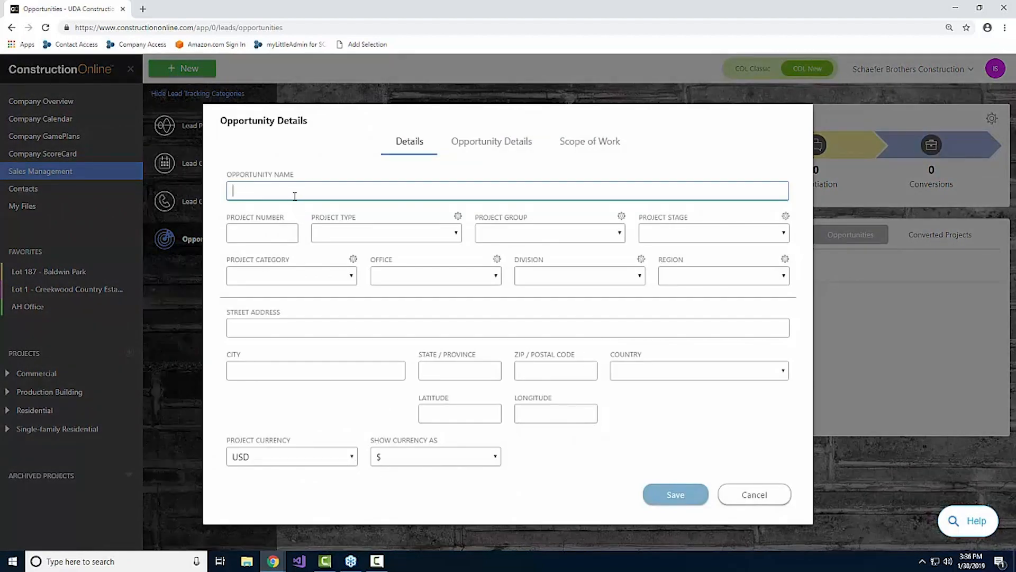
type("Ring Residence")
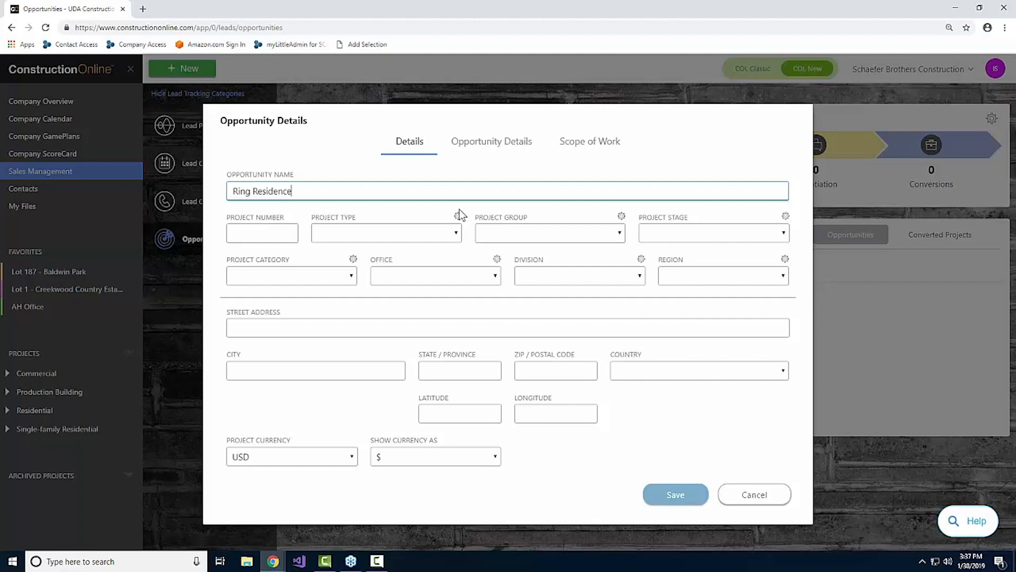
left_click(464, 144)
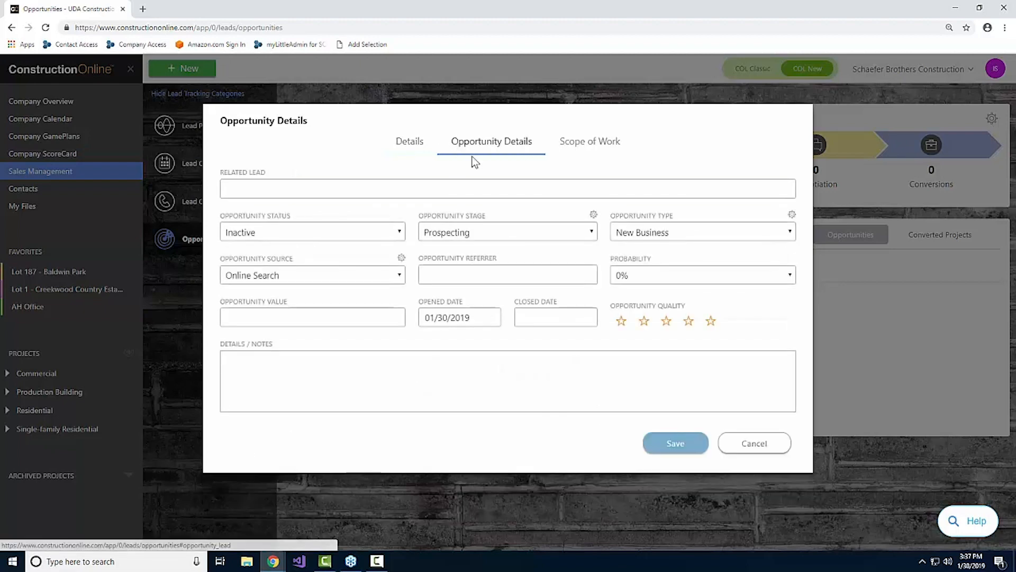
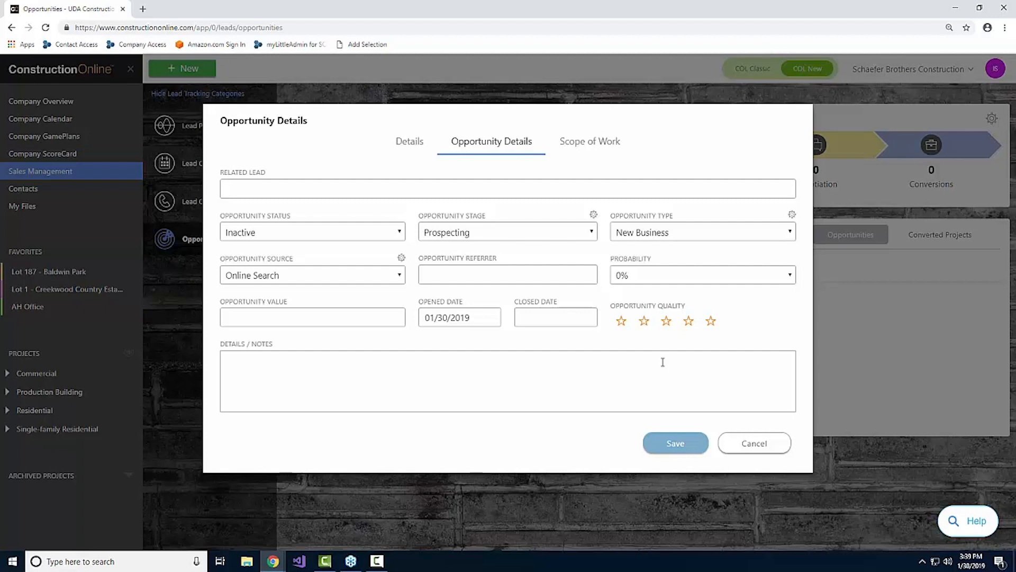
left_click(687, 444)
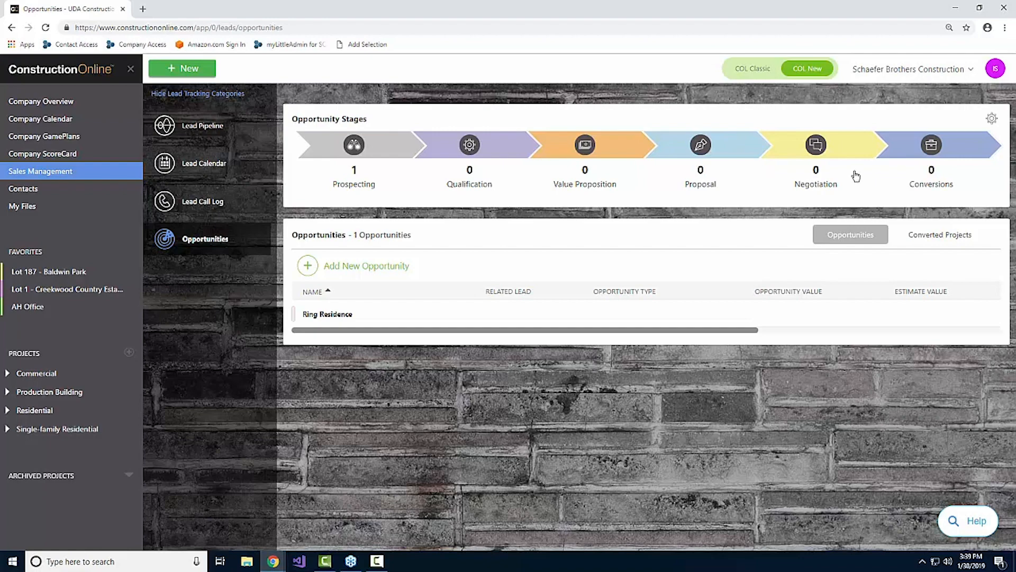
Review the configurable list of opportunity stages and close it without making changes.
left_click(993, 122)
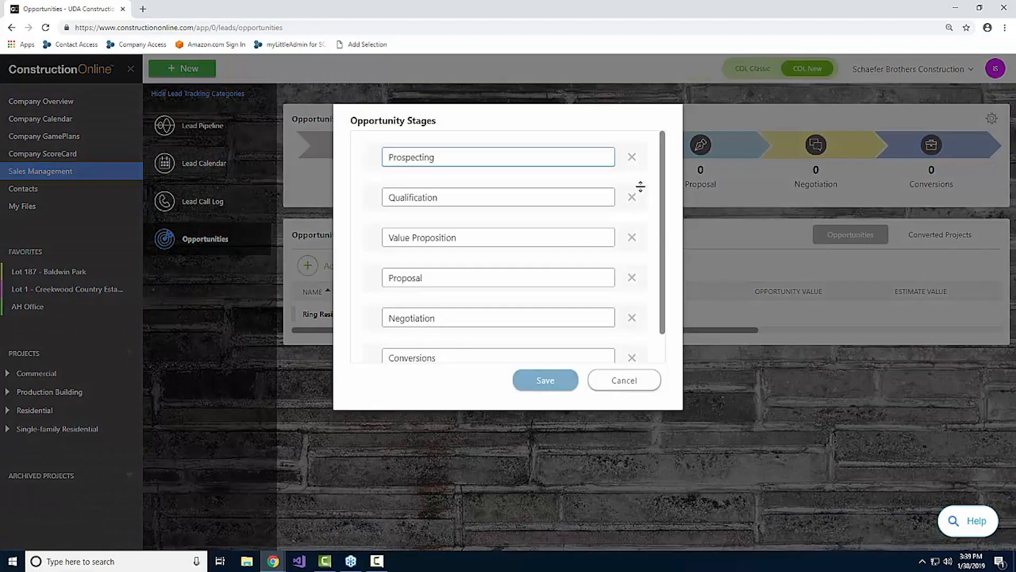
scroll(654, 186, "down", 1)
scroll(654, 187, "down", 1)
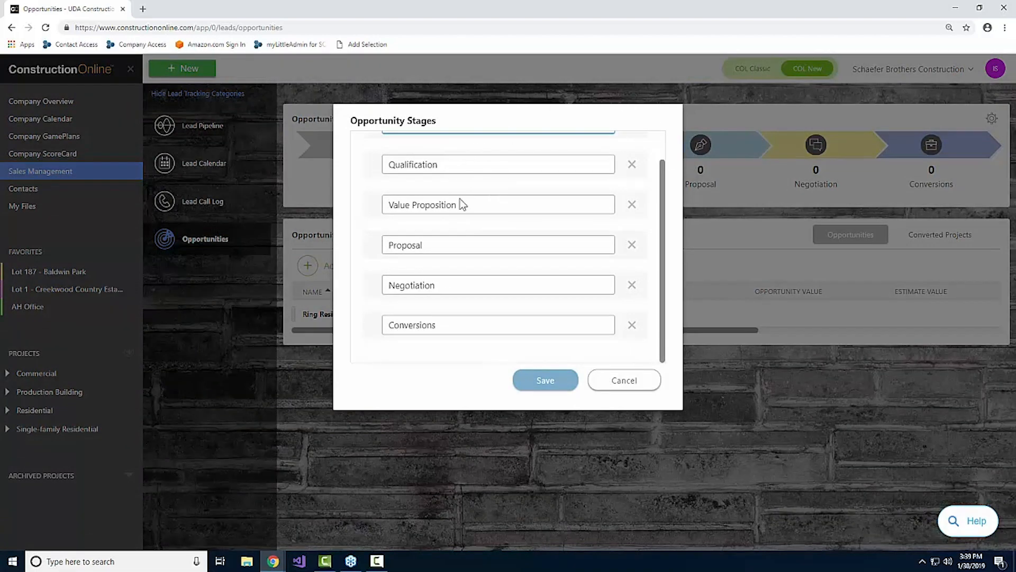
scroll(484, 157, "up", 1)
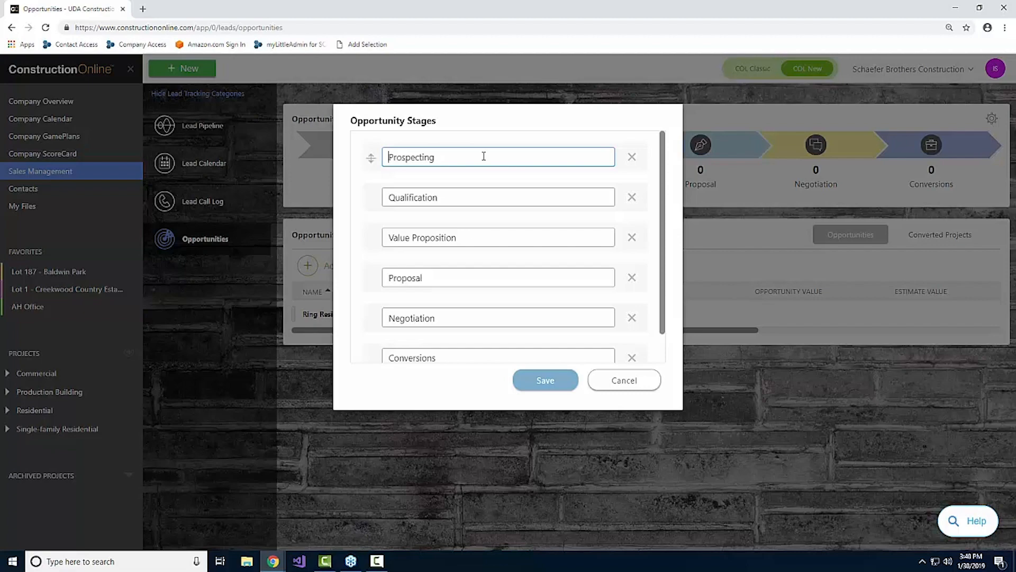
left_click(630, 381)
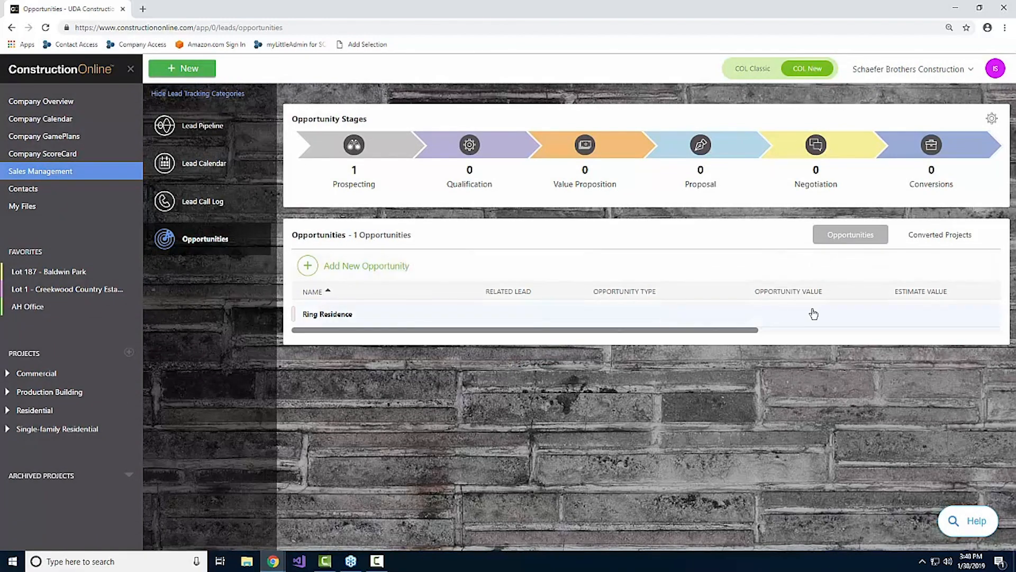
Open the Ring Residence opportunity's content, review its overview details, and return to the opportunities list.
left_click(326, 315)
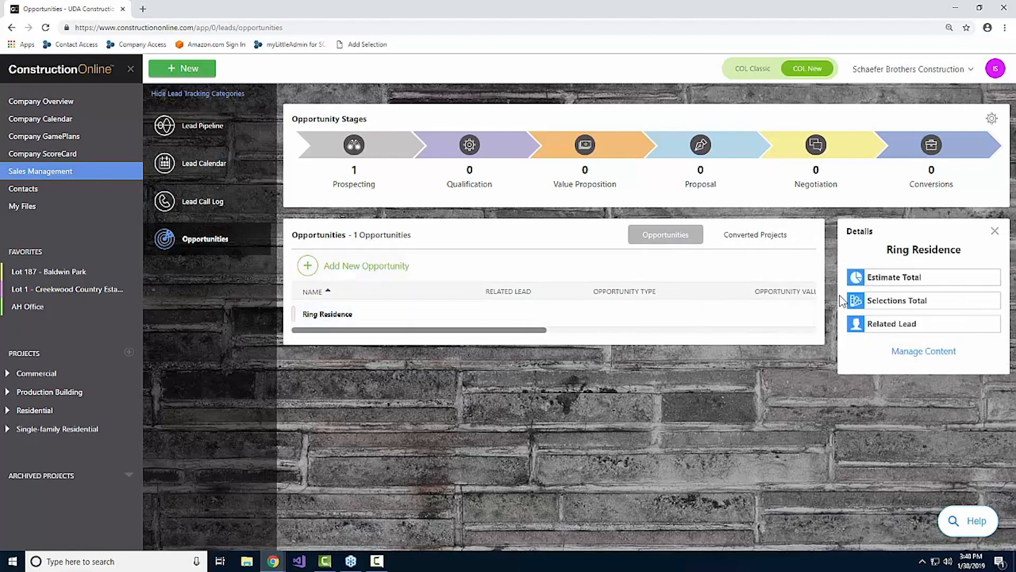
left_click(918, 353)
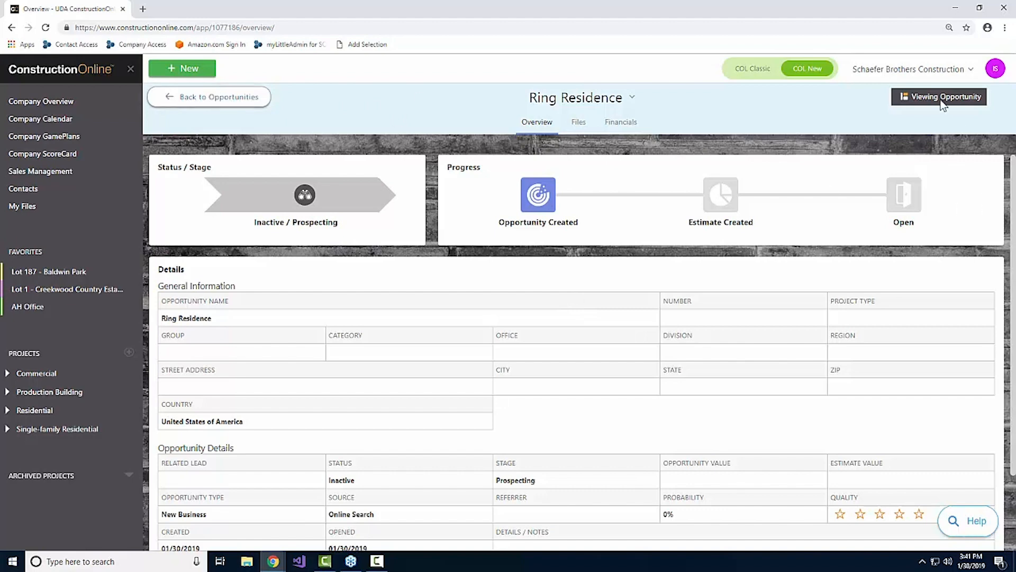
scroll(614, 346, "down", 1)
scroll(612, 340, "down", 2)
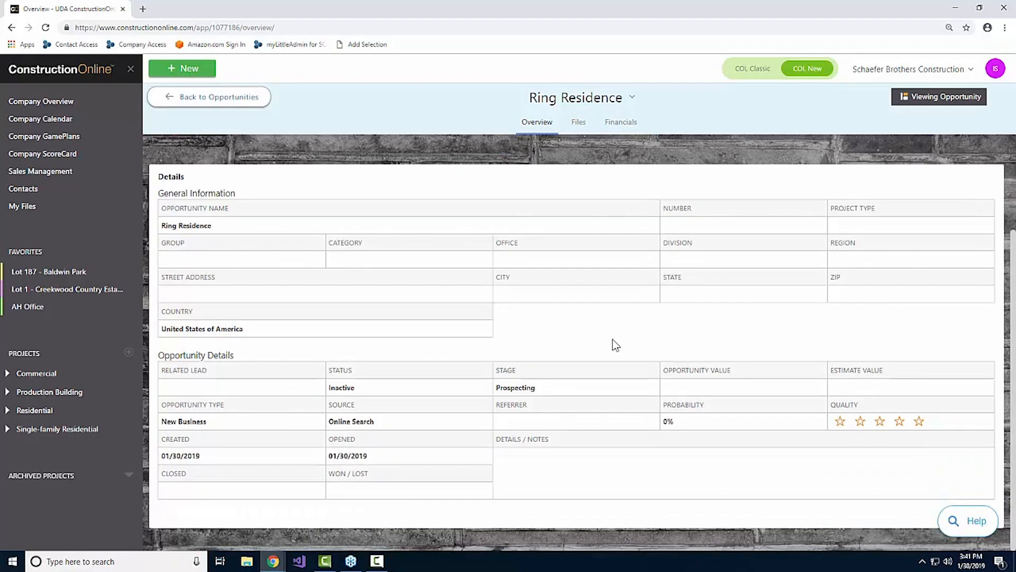
scroll(612, 339, "up", 2)
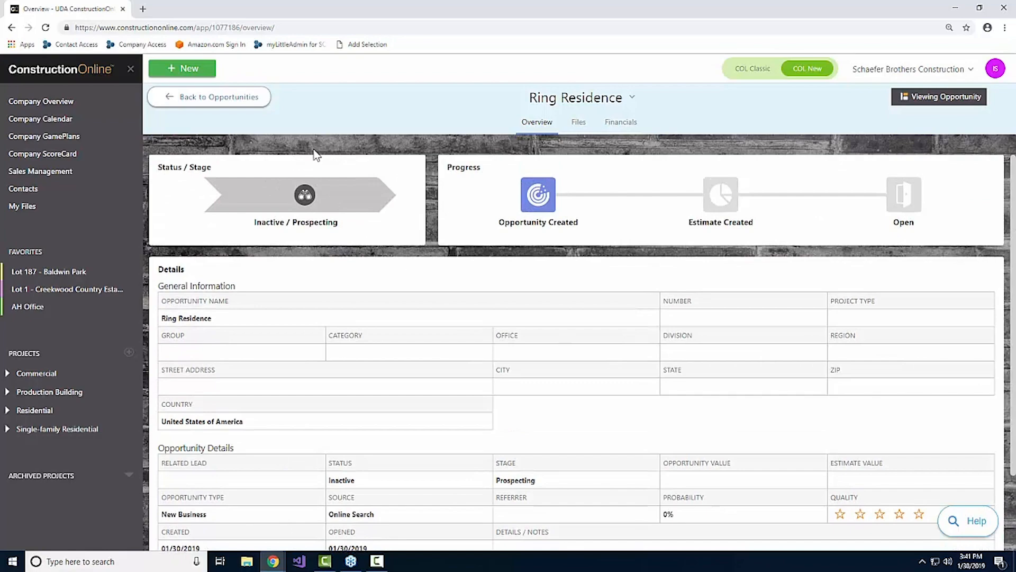
left_click(201, 98)
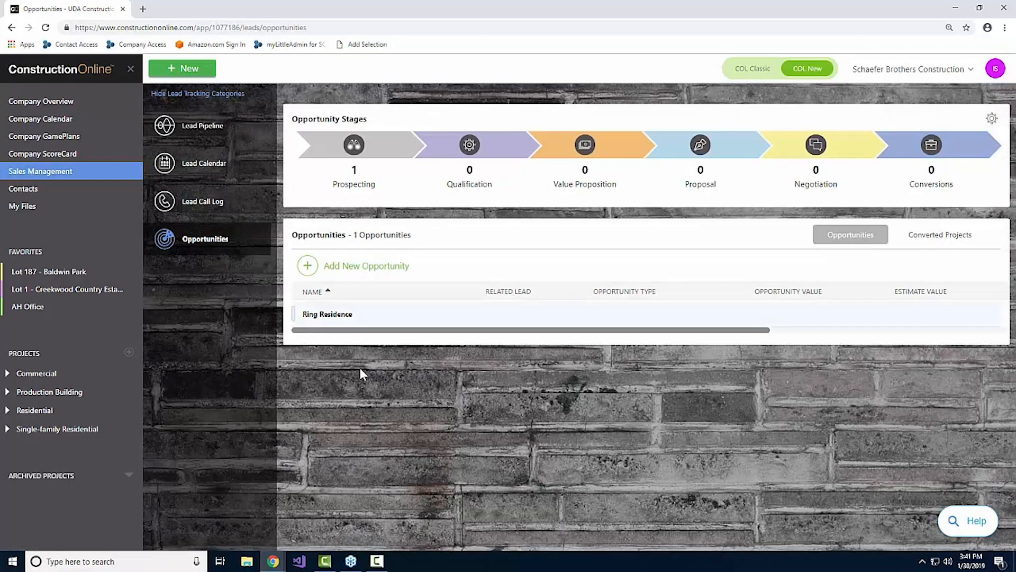
Examine the actions available for the Ring Residence opportunity and for the first two leads in the Lead Pipeline.
left_click(328, 315)
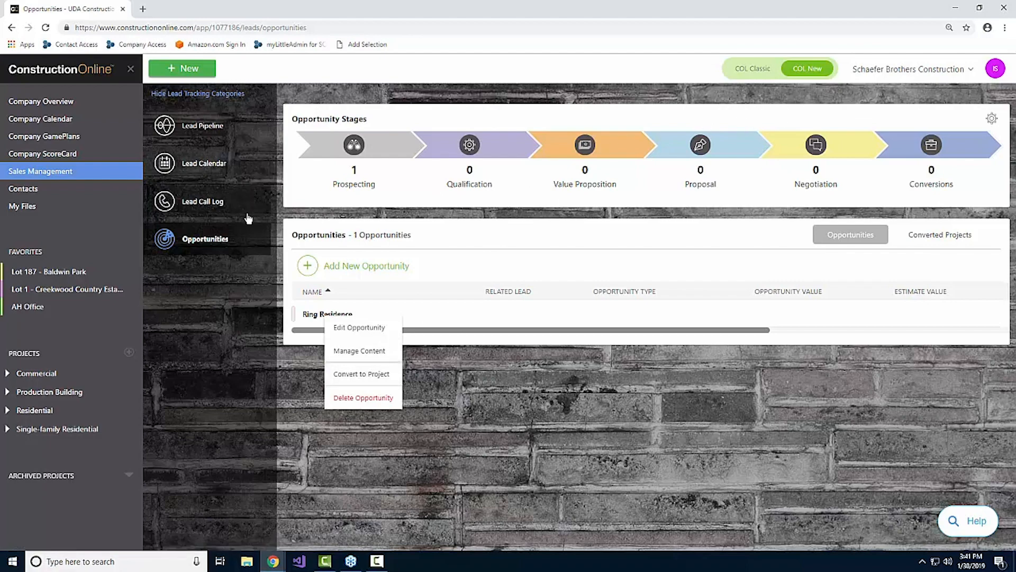
left_click(219, 136)
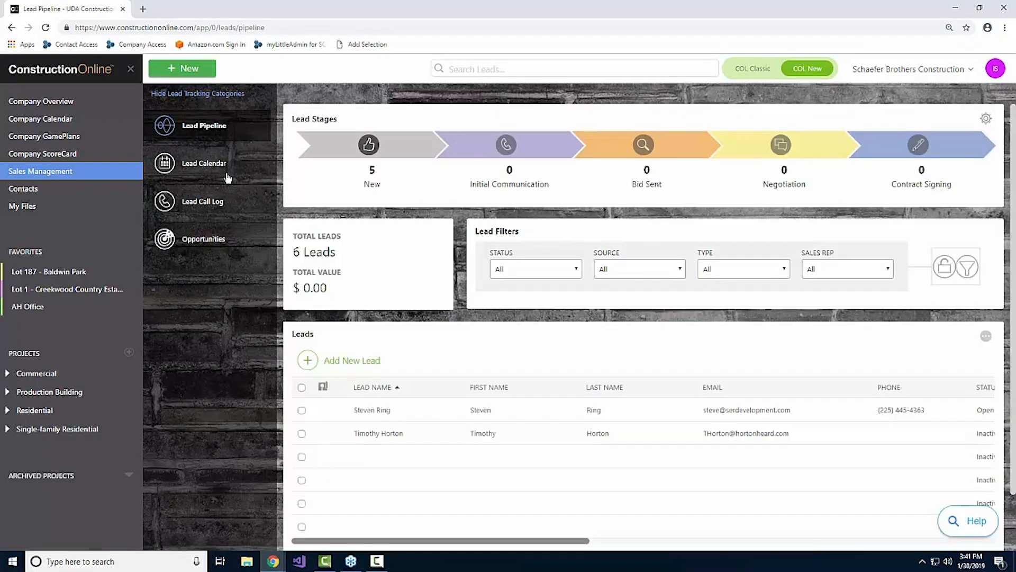
right_click(360, 412)
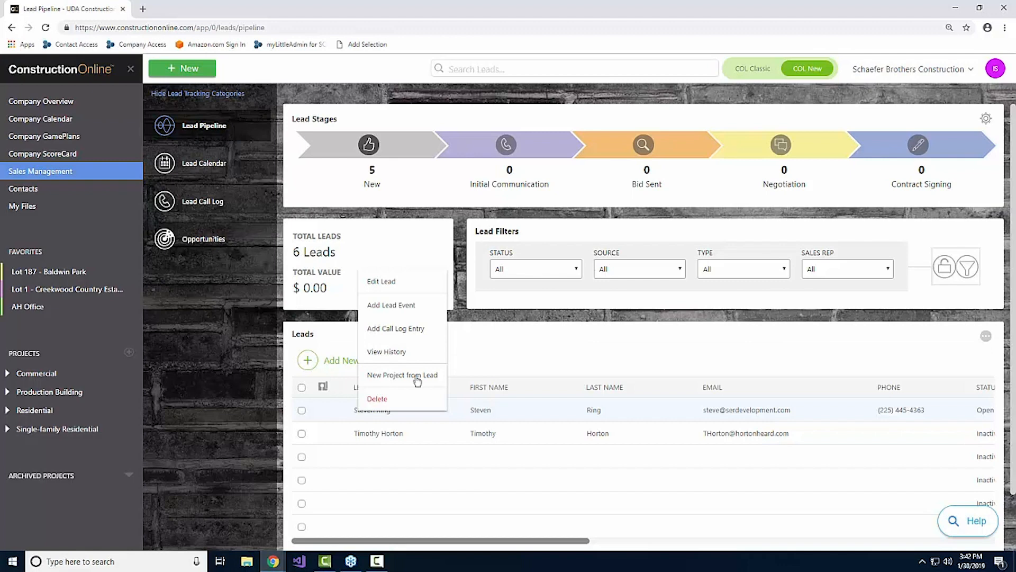
right_click(386, 437)
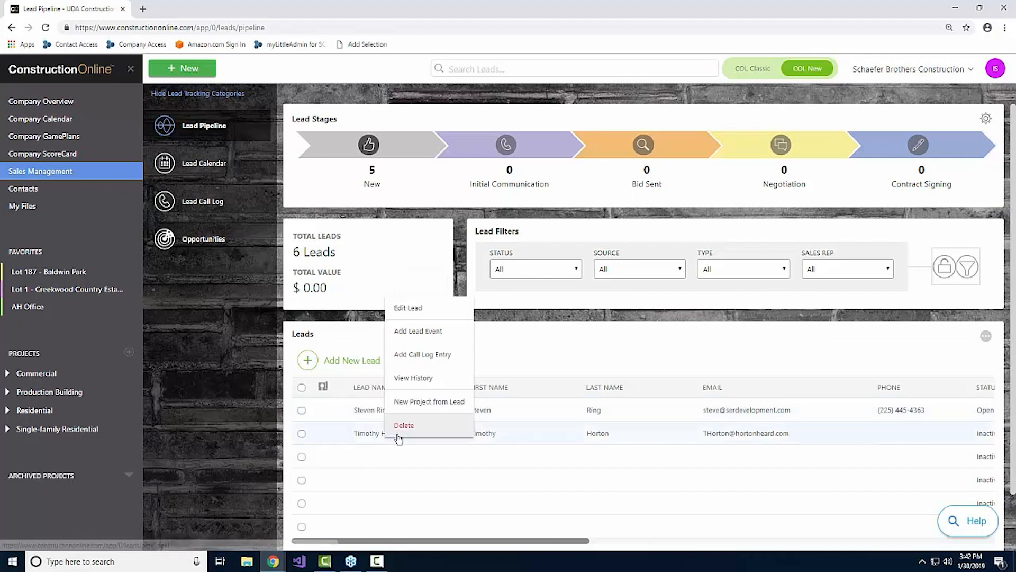
left_click(398, 438)
right_click(370, 433)
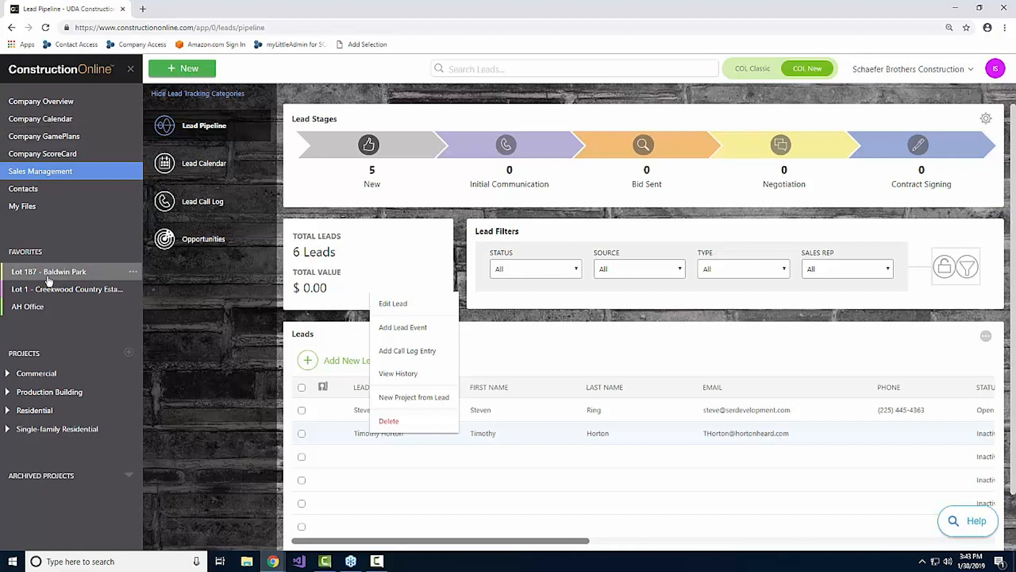
Add the Kinz Residence project from the Commercial group to the favorites.
left_click(36, 374)
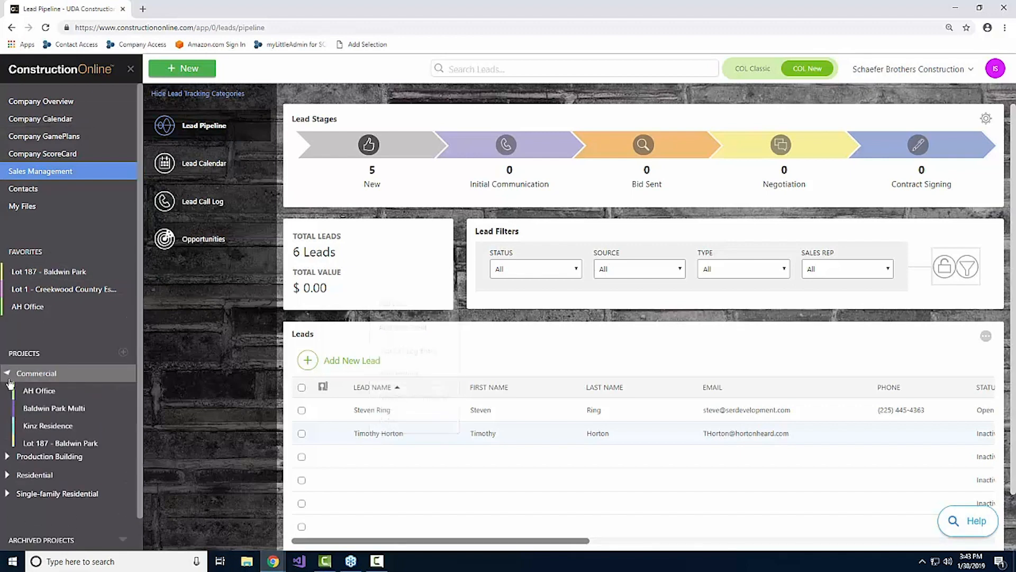
left_click(56, 428)
right_click(56, 427)
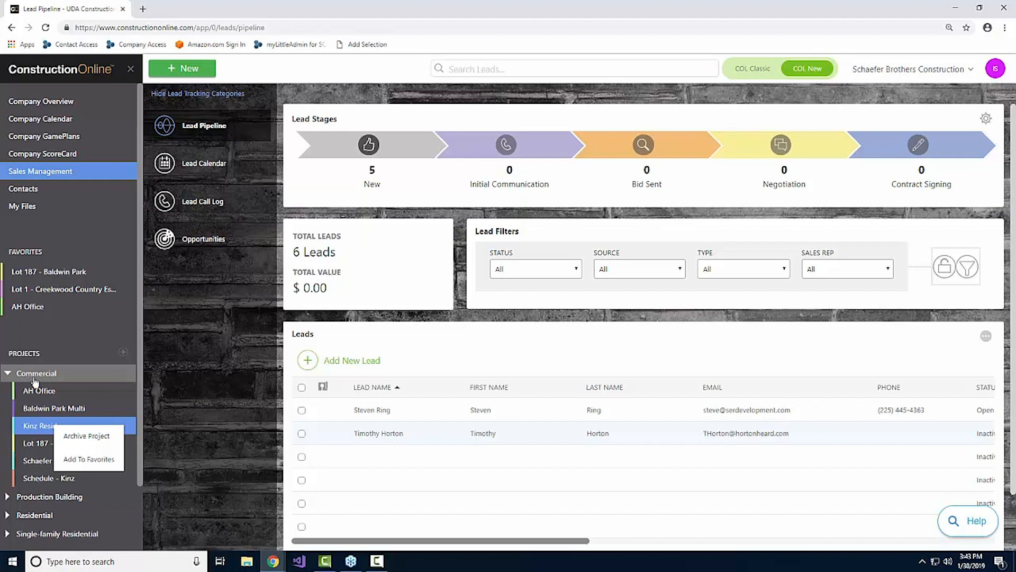
left_click(90, 465)
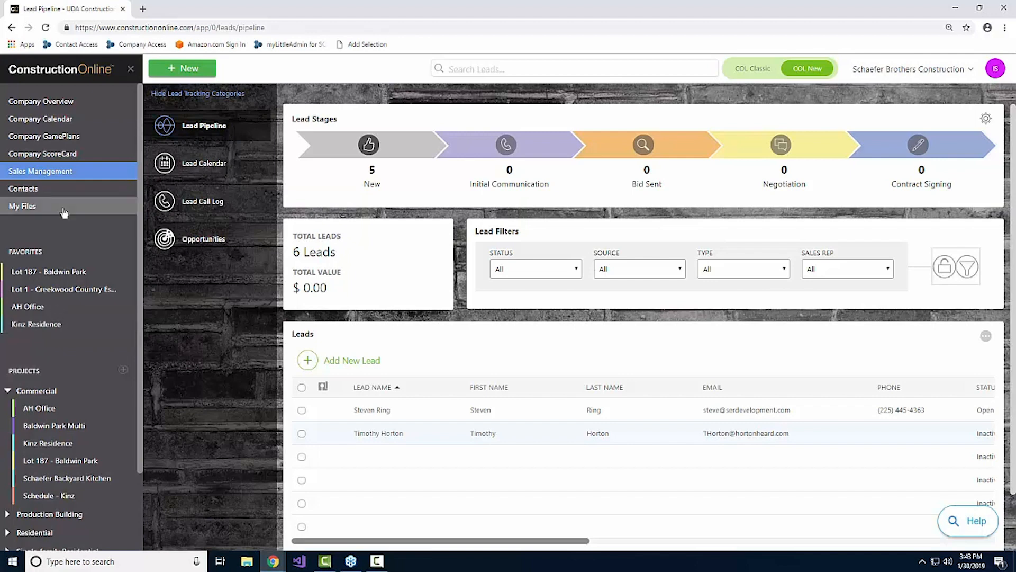
Move "Moving a license.docx" into the Contract folder of the Lot 1 - Creekwood Country Estates files and check the folder's contents.
left_click(72, 289)
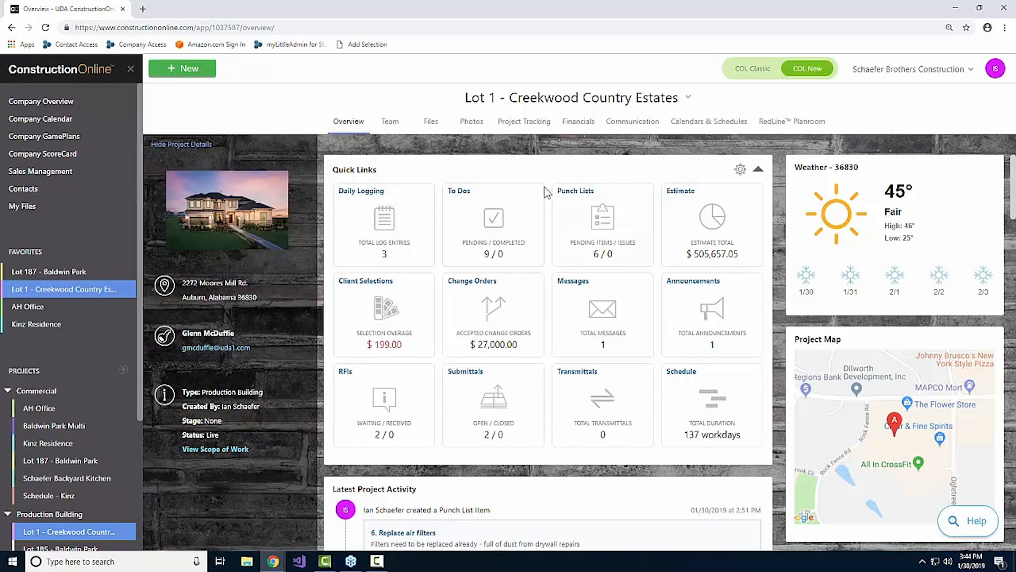
left_click(423, 127)
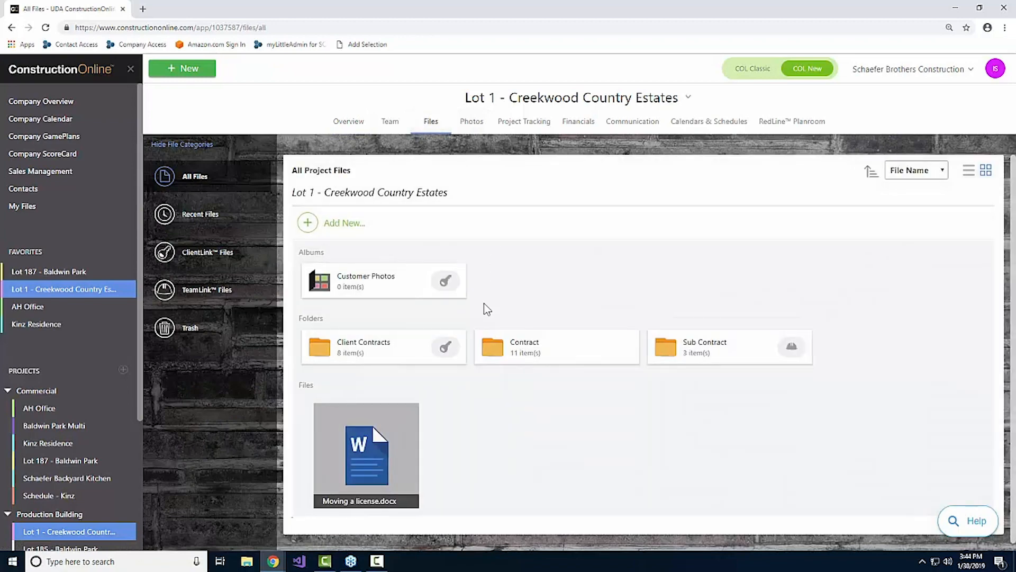
left_click_drag(369, 467, 527, 350)
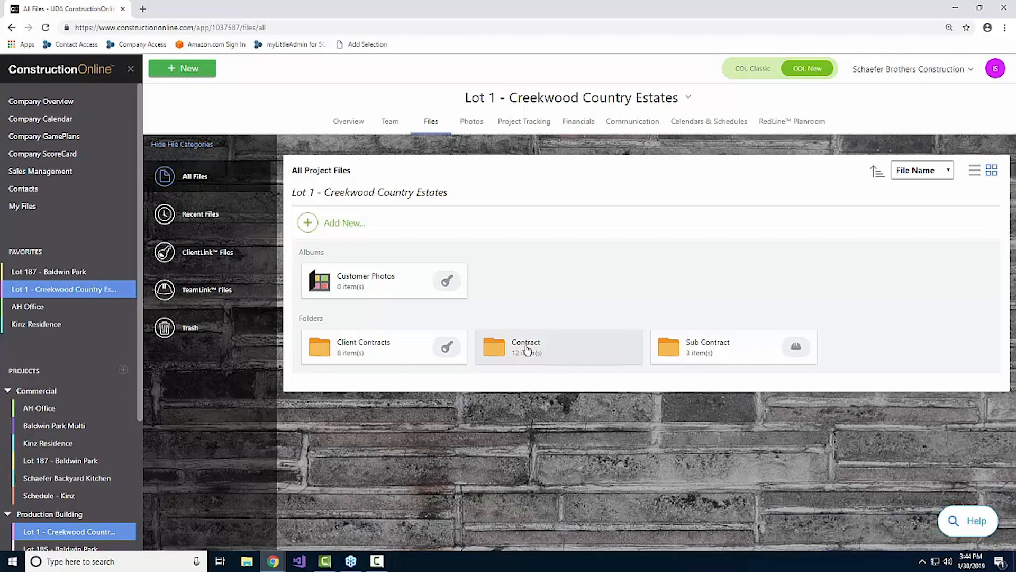
left_click(527, 350)
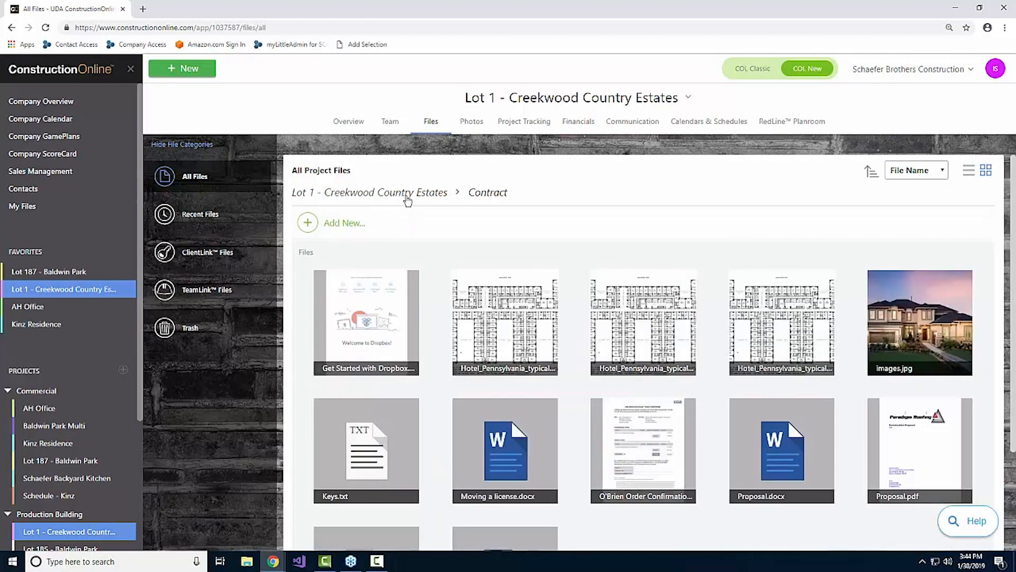
left_click(351, 194)
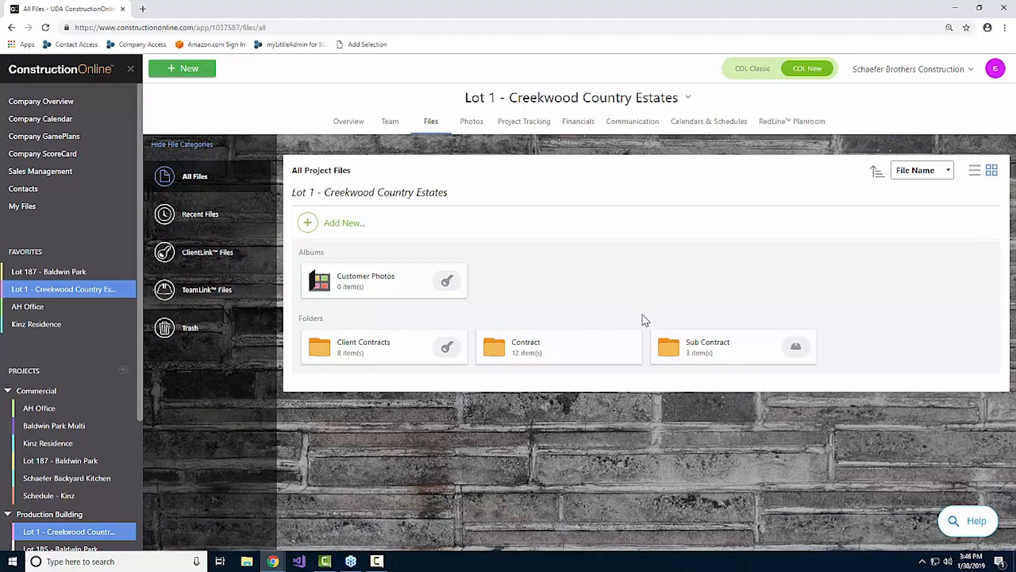
Review the Photostream and the Project Albums of Lot 1 - Creekwood Country Estates.
left_click(473, 121)
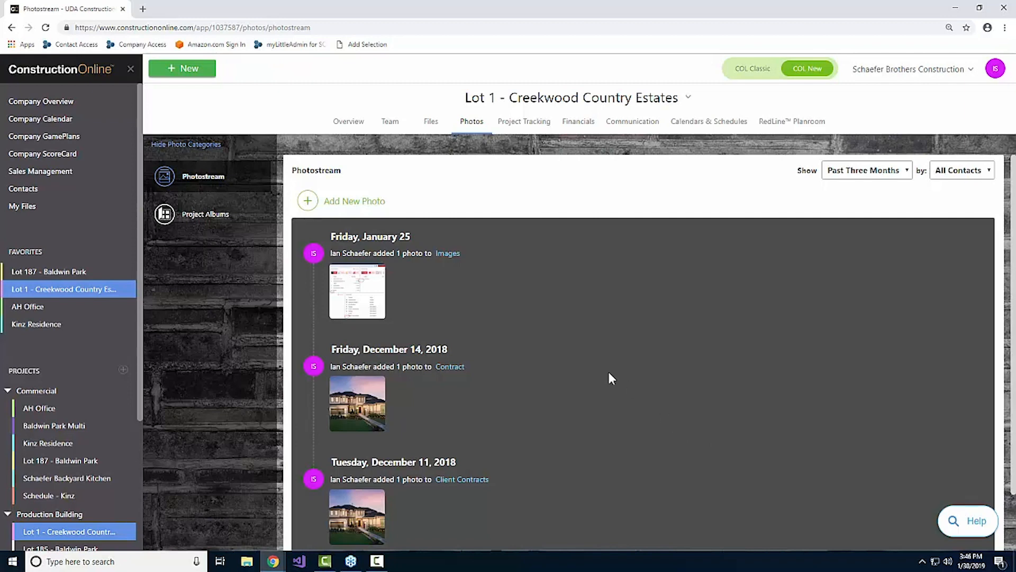
scroll(546, 292, "down", 1)
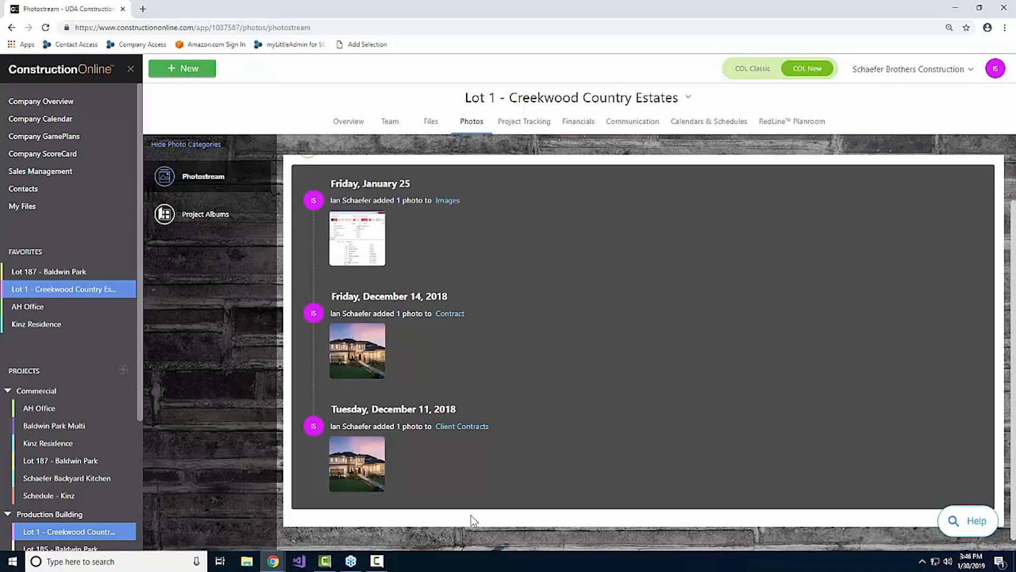
scroll(638, 445, "up", 1)
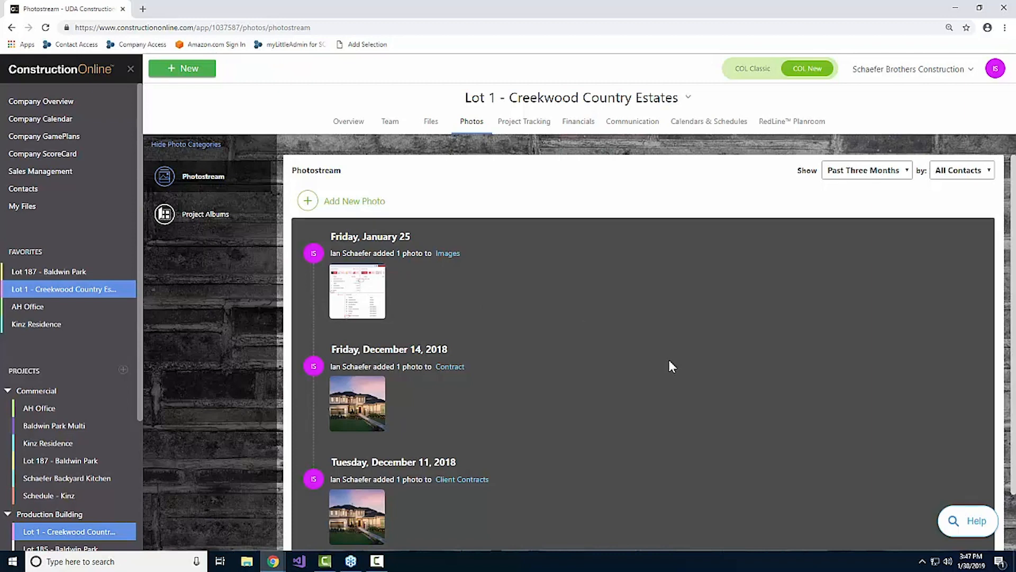
left_click(228, 225)
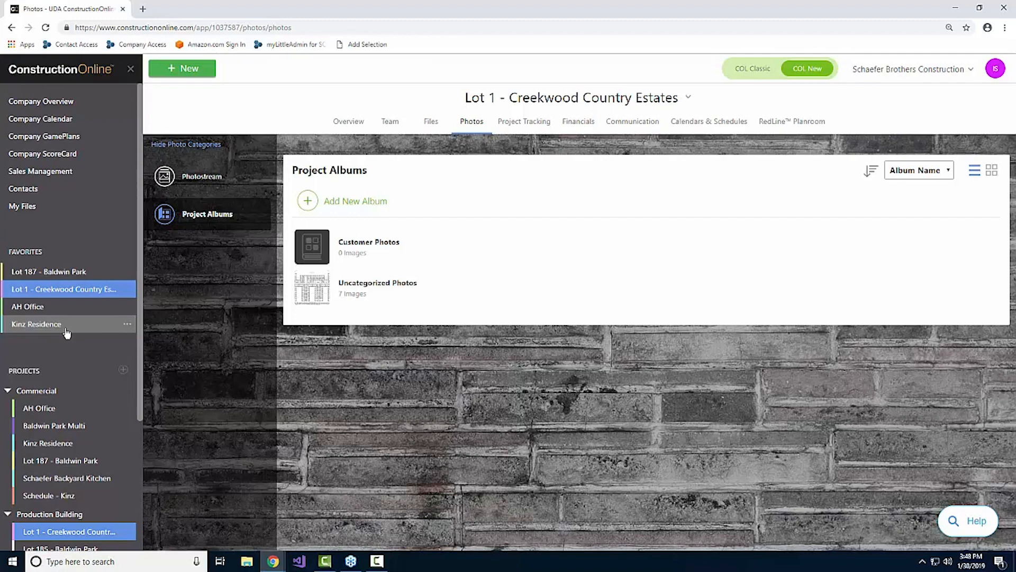
Return to the Lot 1 - Creekwood Country Estates overview and open the project's estimate.
left_click(334, 132)
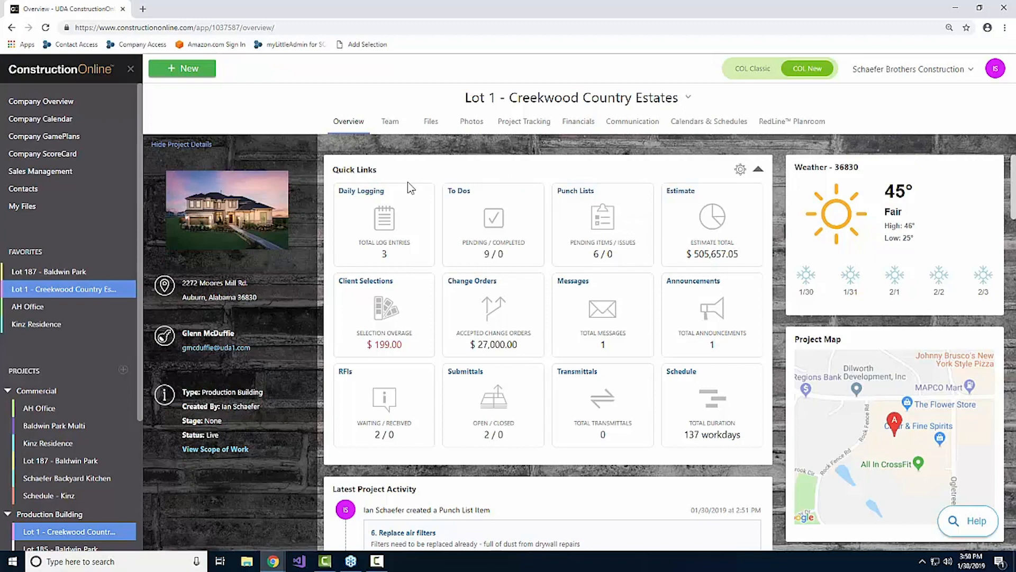
left_click(683, 196)
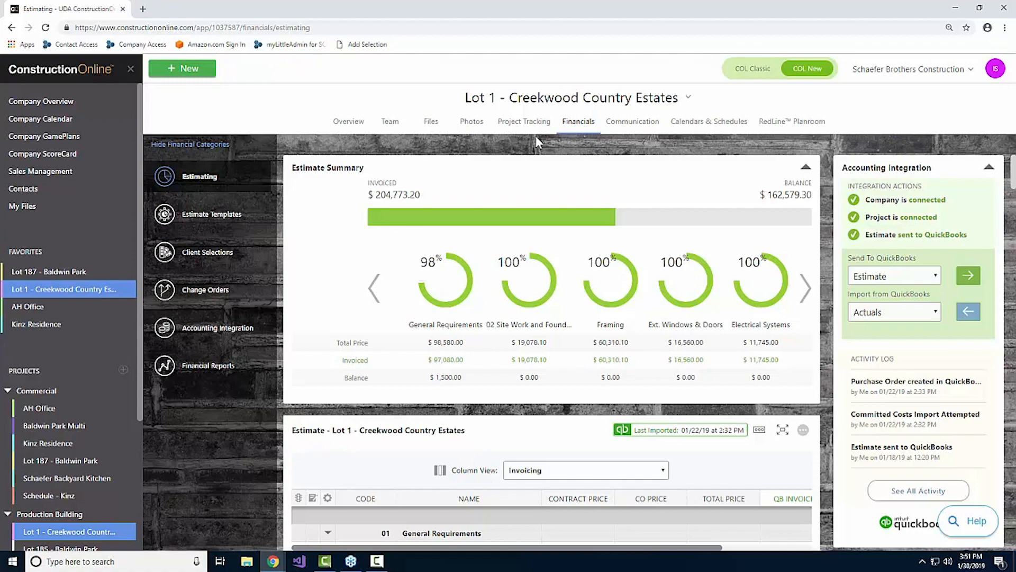
Review the messages, announcements and Requests for Information of the Lot 1 - Creekwood Country Estates project.
left_click(621, 126)
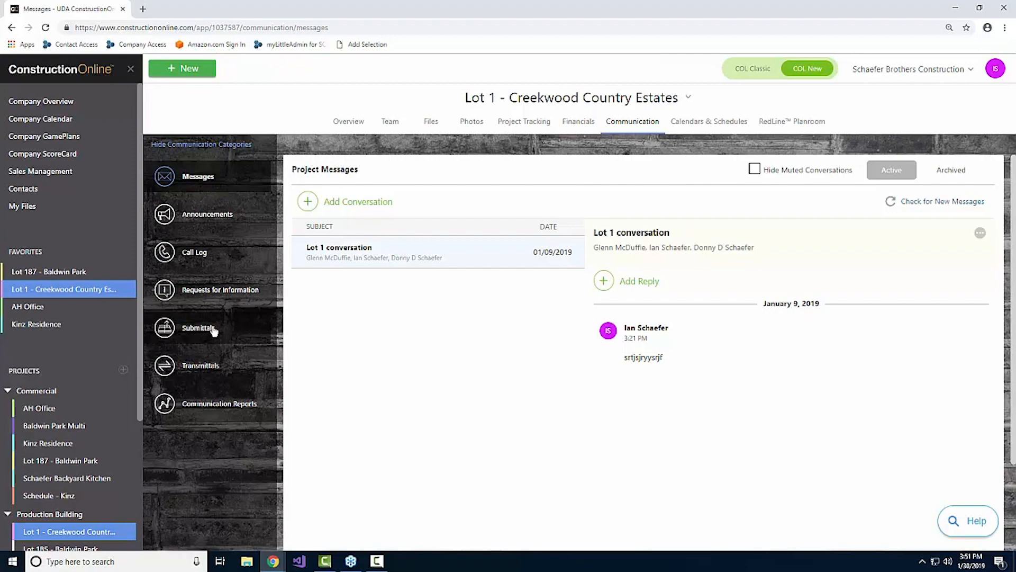
left_click(199, 221)
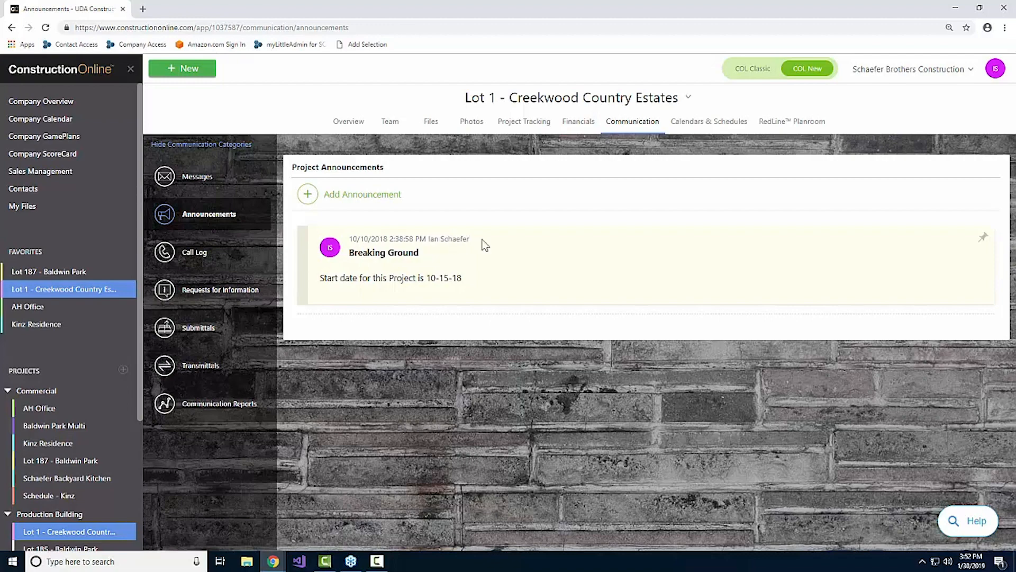
left_click(234, 299)
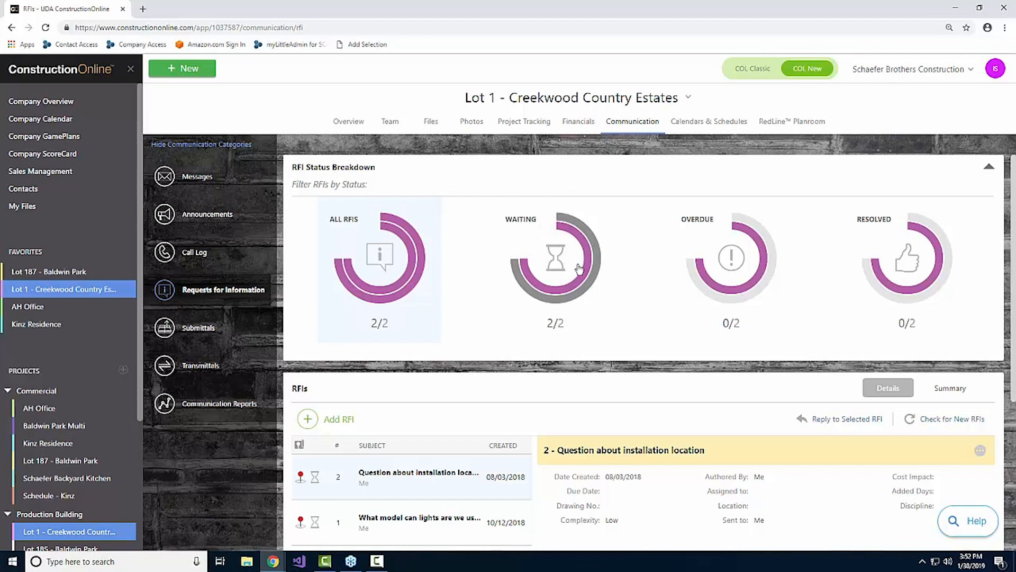
scroll(577, 276, "down", 2)
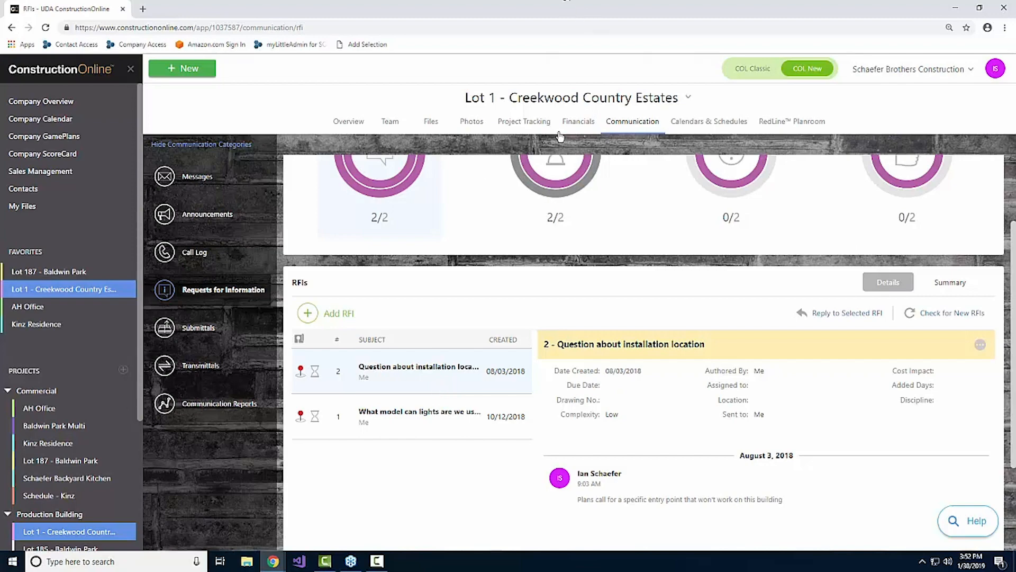
Return to the project's financials and examine the Estimate Summary by category and the estimate's line items.
left_click(577, 123)
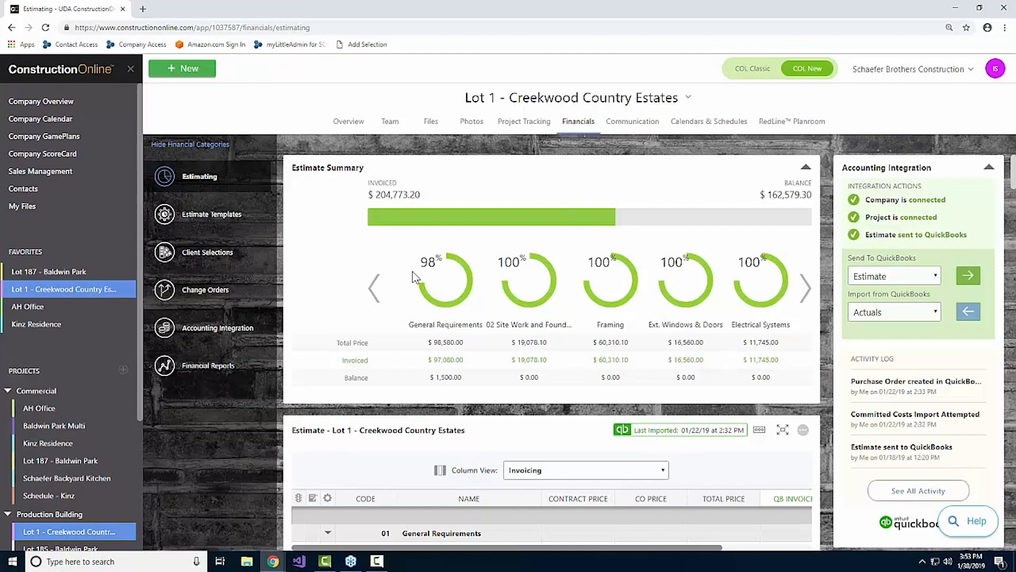
left_click(806, 288)
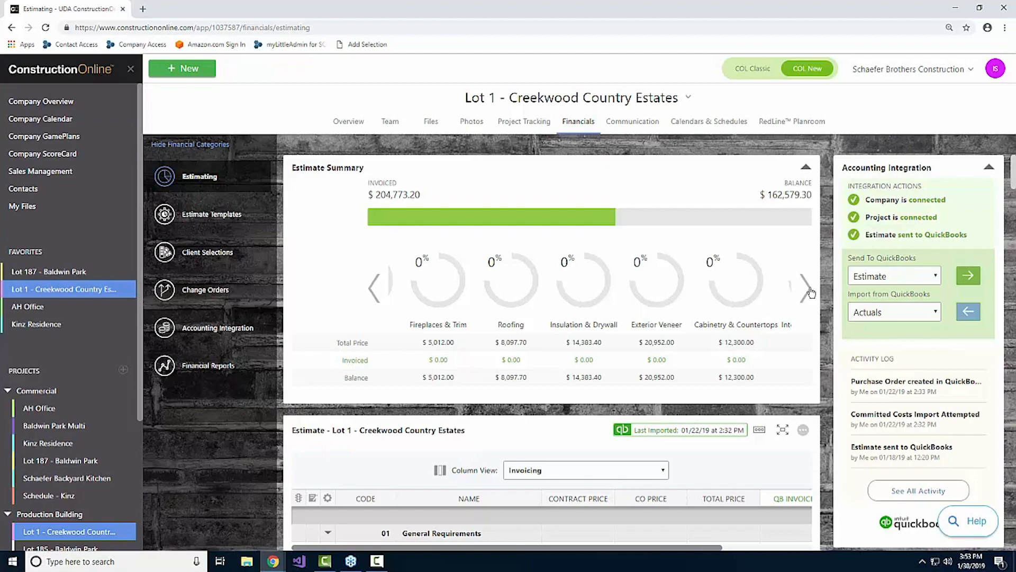
scroll(844, 414, "down", 2)
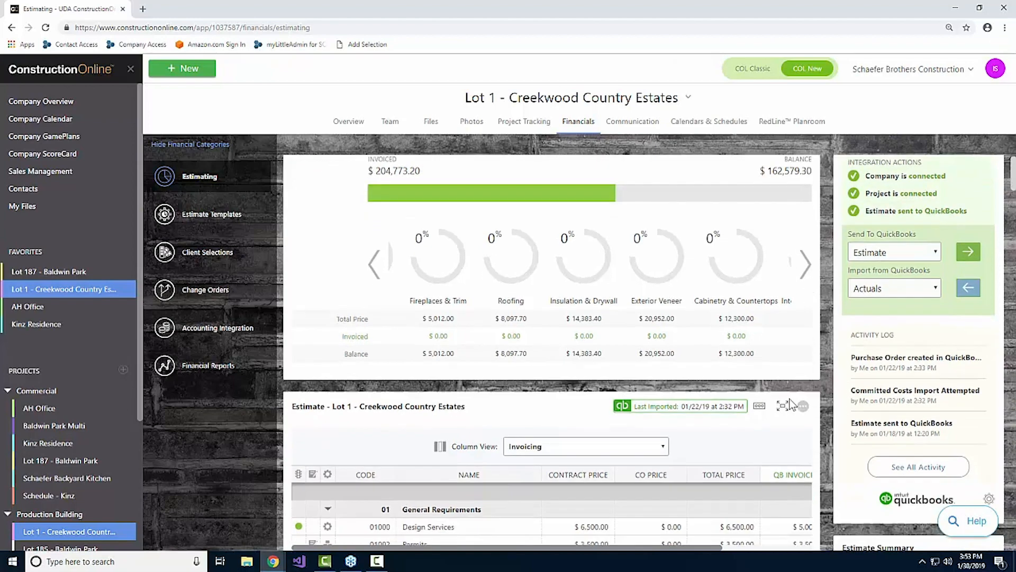
scroll(761, 236, "up", 1)
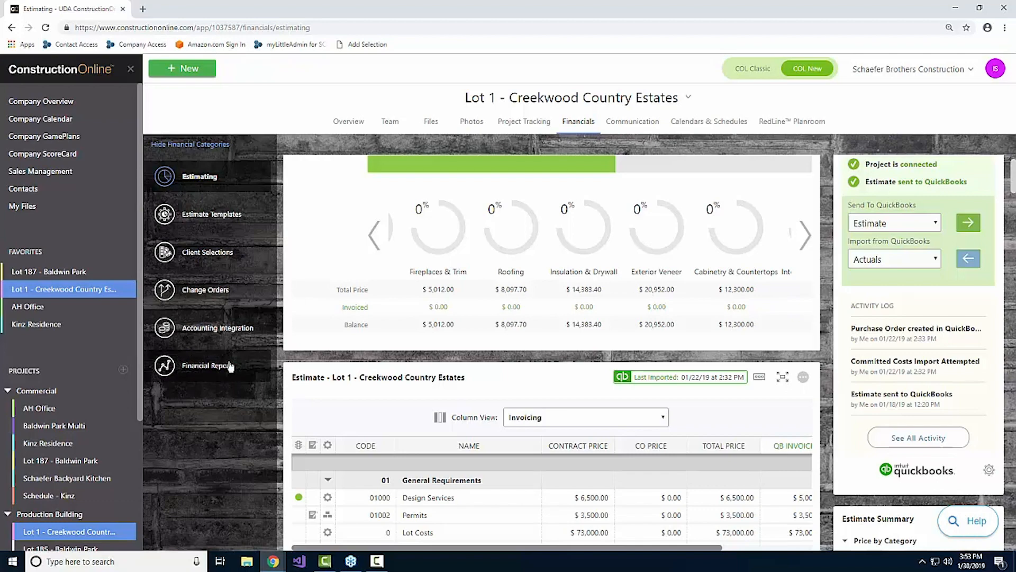
scroll(573, 377, "down", 4)
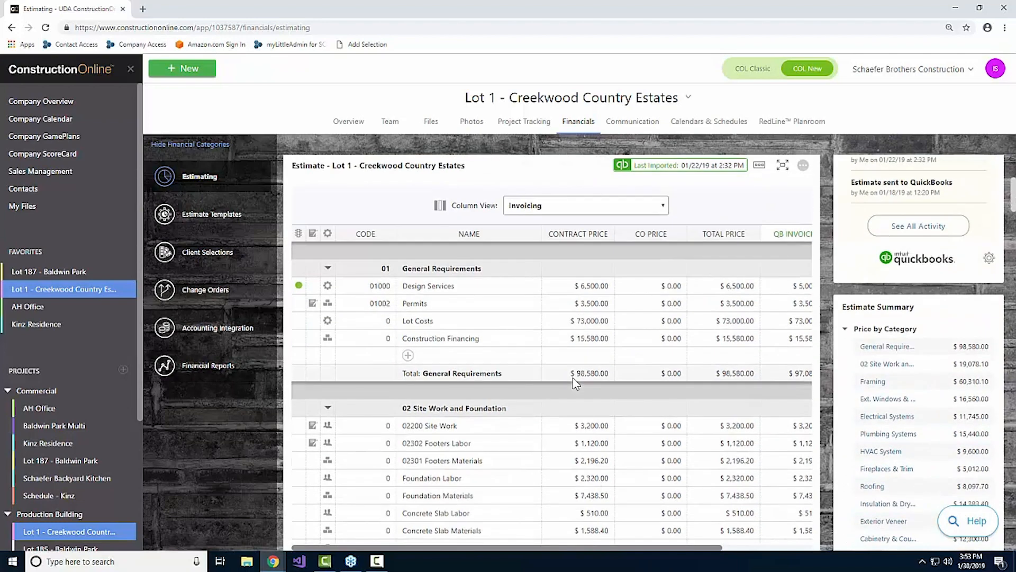
scroll(573, 377, "up", 4)
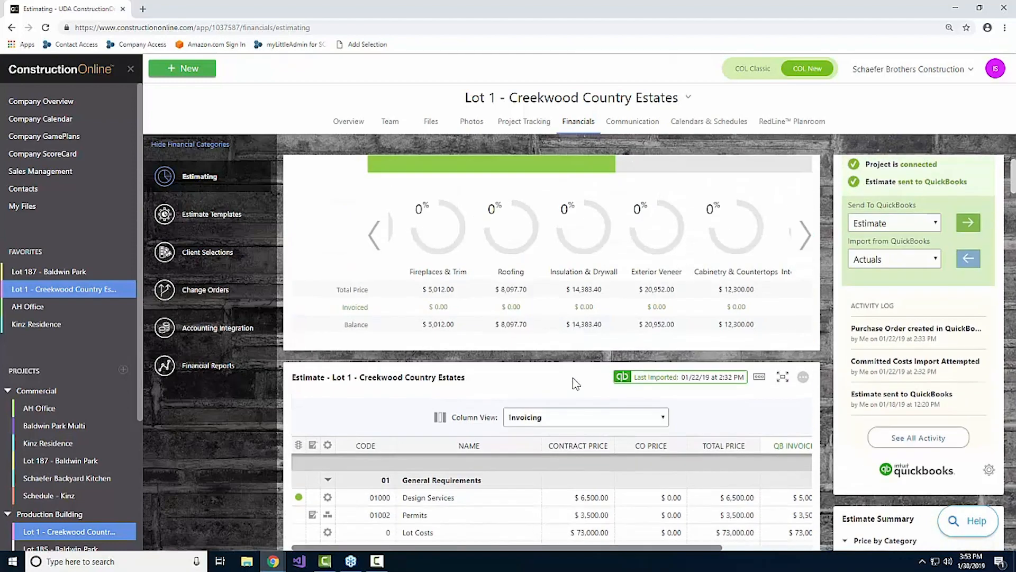
scroll(573, 376, "up", 1)
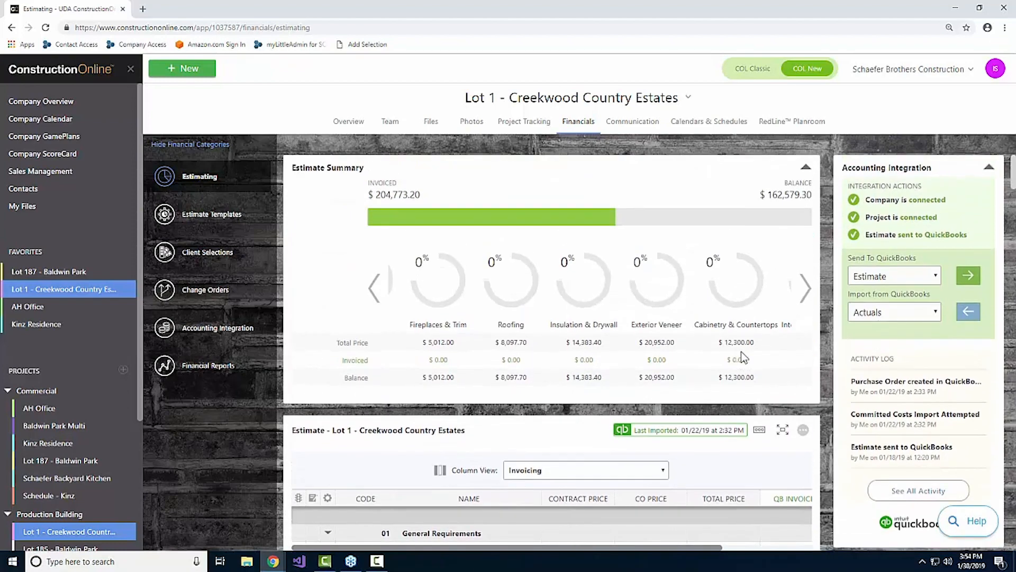
Look through the project's available estimating reports and go back to the estimate.
left_click(214, 368)
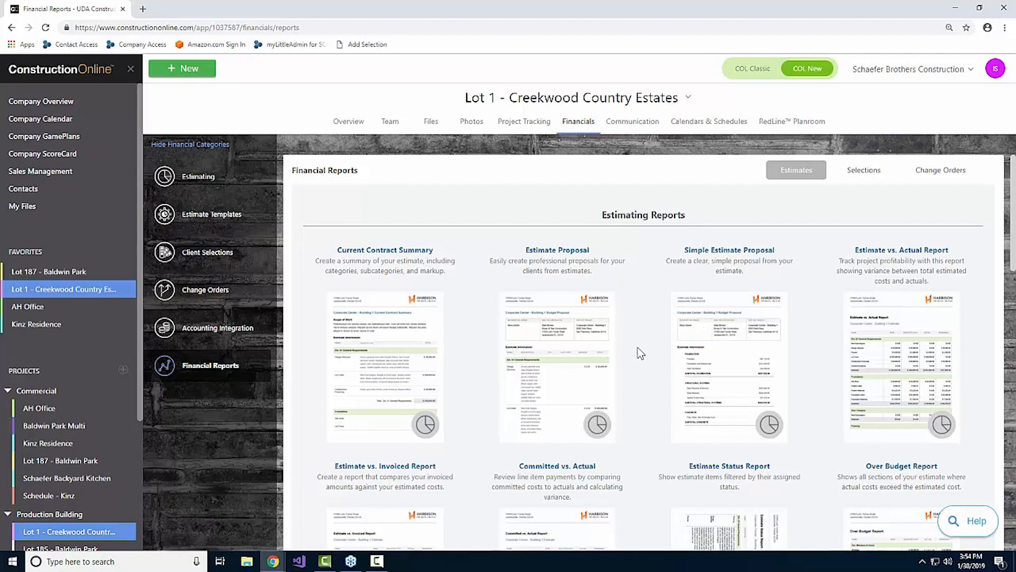
scroll(638, 379, "down", 1)
mouse_move(908, 321)
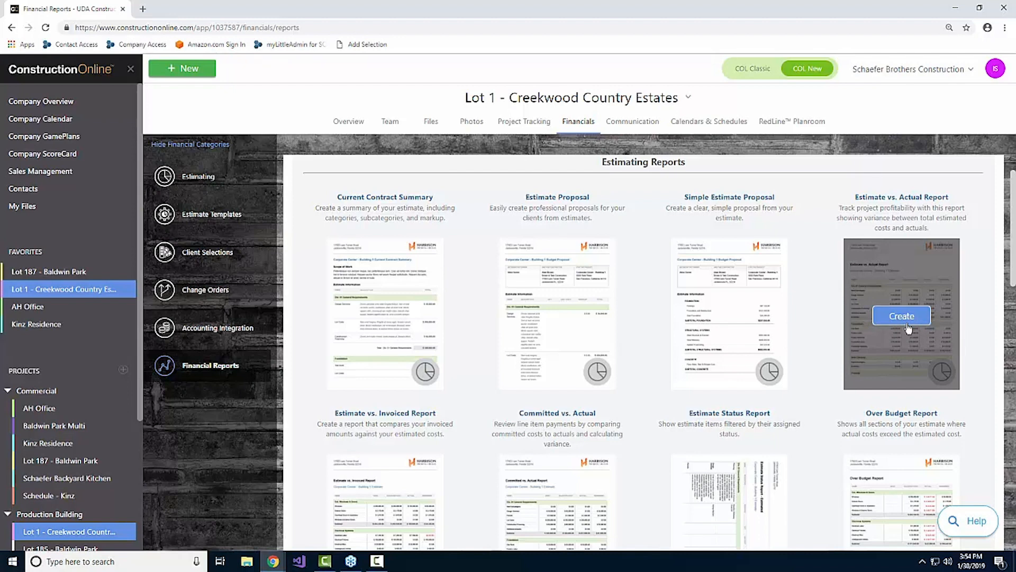
scroll(907, 328, "down", 2)
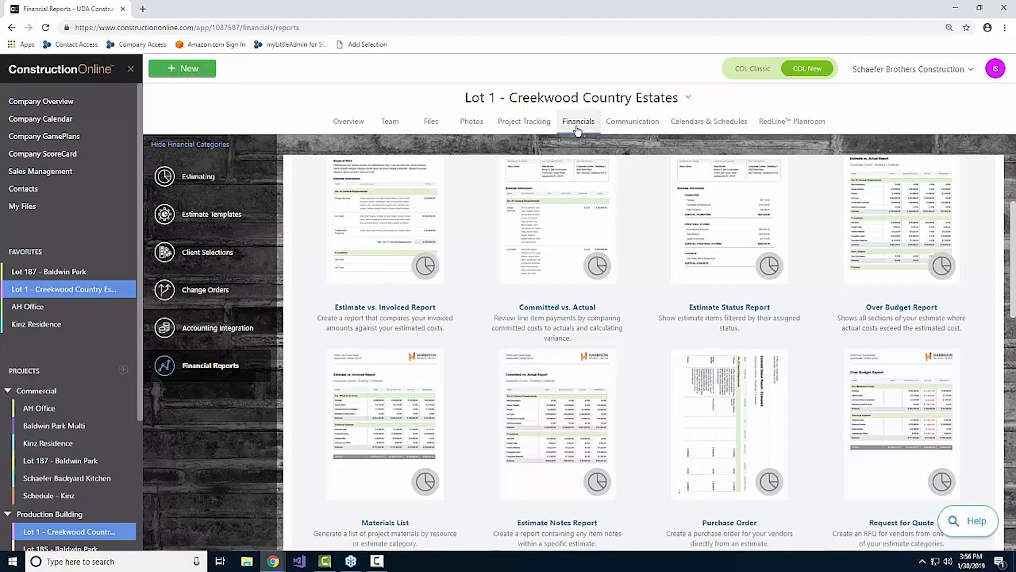
left_click(201, 177)
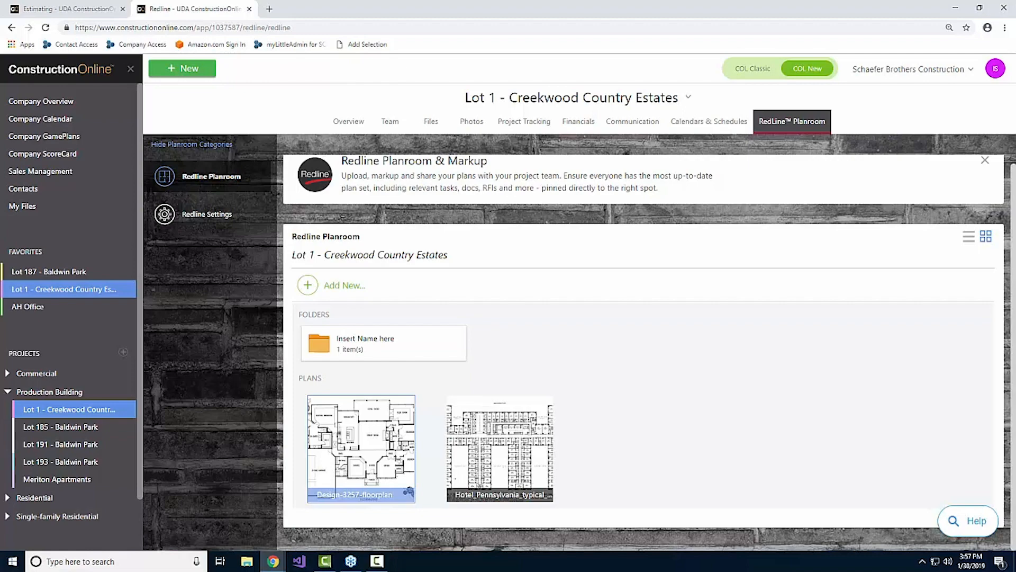
Bring the RedLine Planroom window with the Design-3257-floorplan drawing into view and activate the freehand stroke tool.
left_click_drag(1015, 18, 245, 19)
left_click_drag(347, 5, 347, 0)
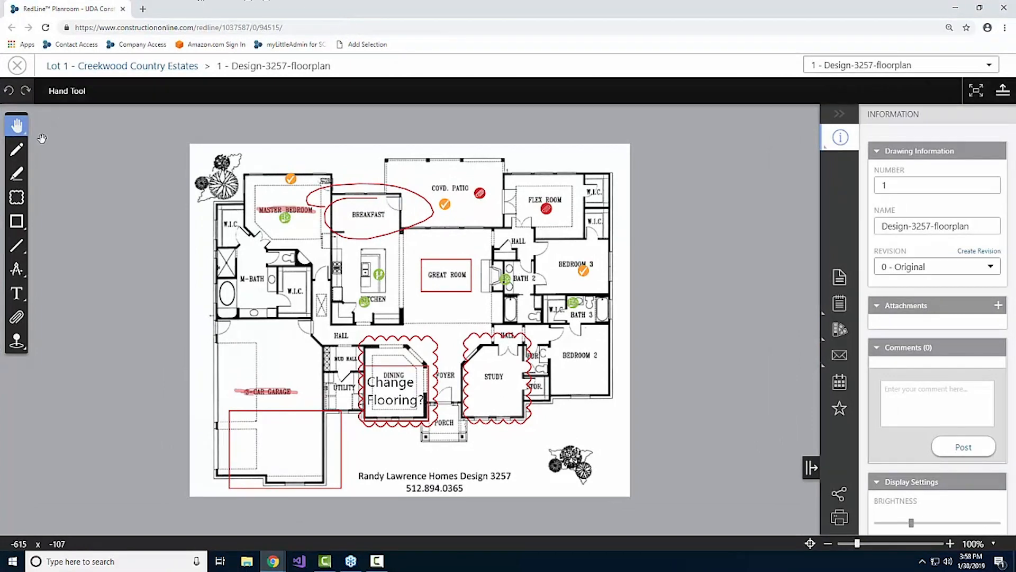
left_click(13, 153)
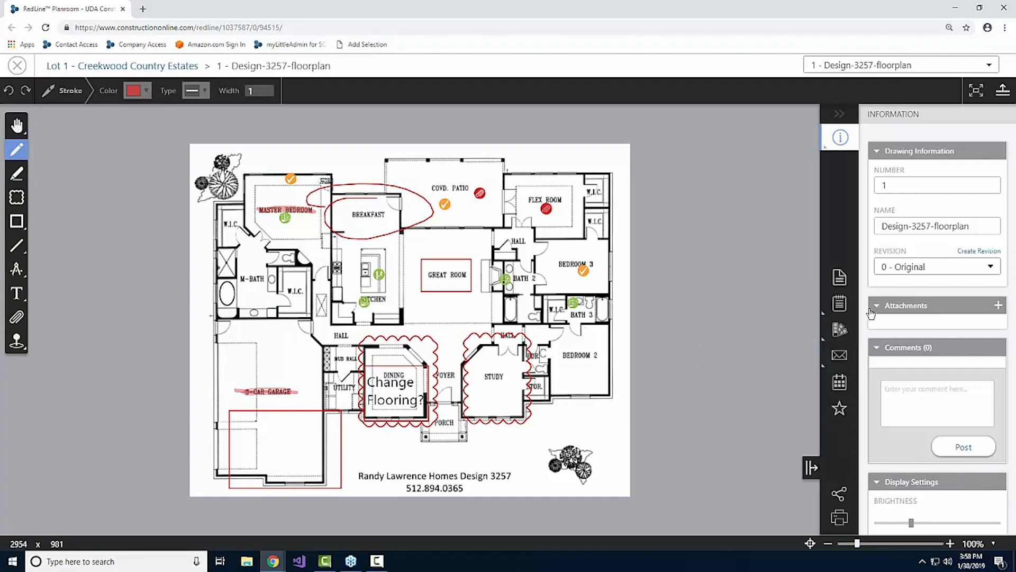
Pin the "Apply for additional Permit" to-do beside Bedroom 2 on the floor plan.
mouse_move(838, 303)
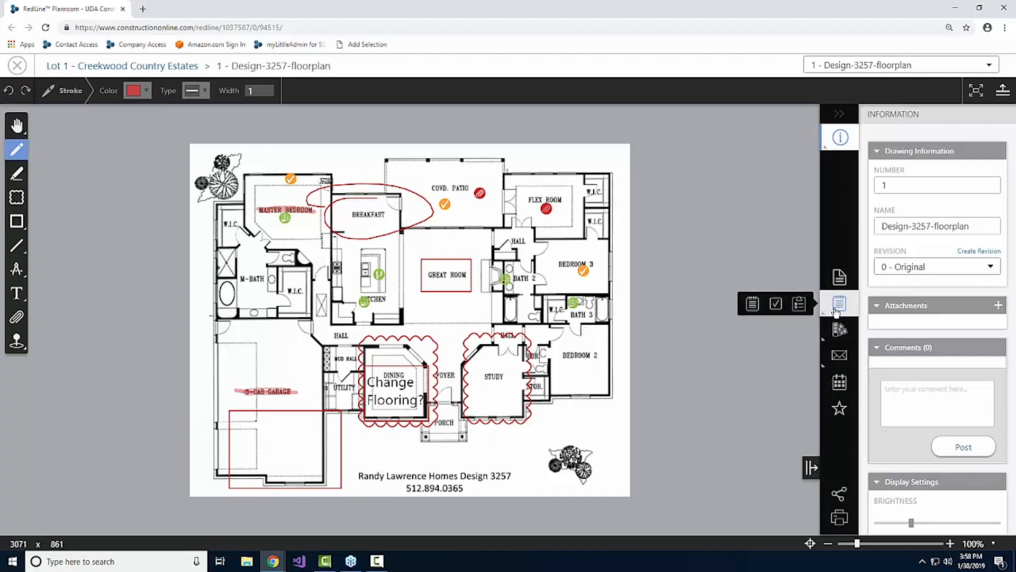
left_click(775, 304)
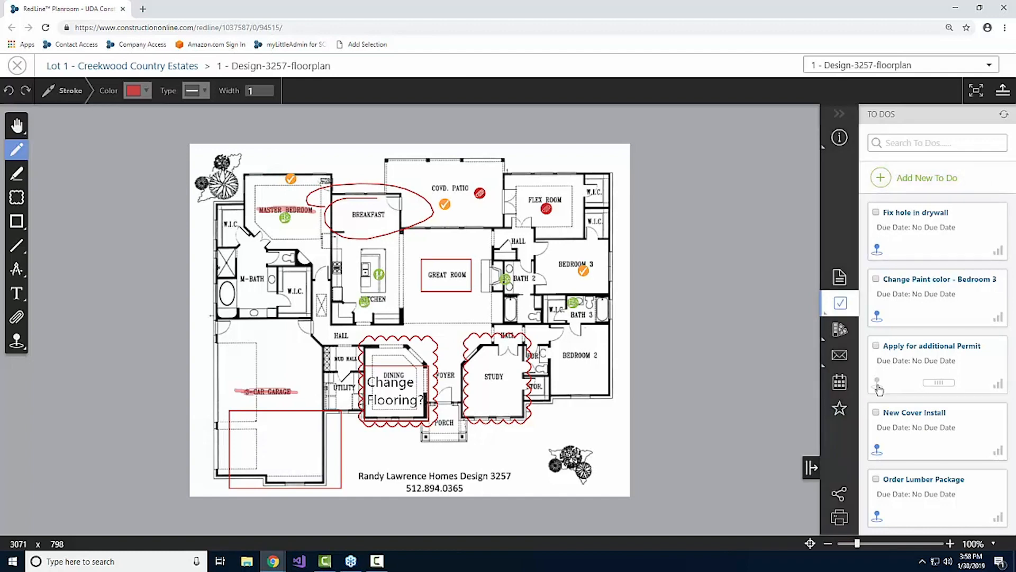
left_click_drag(877, 383, 566, 374)
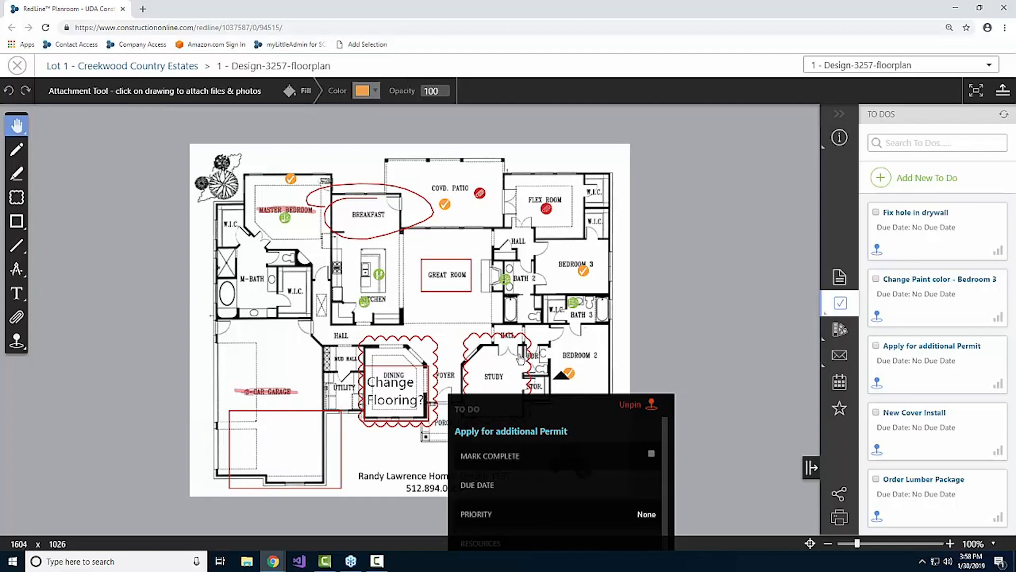
left_click(19, 272)
scroll(637, 368, "down", 2)
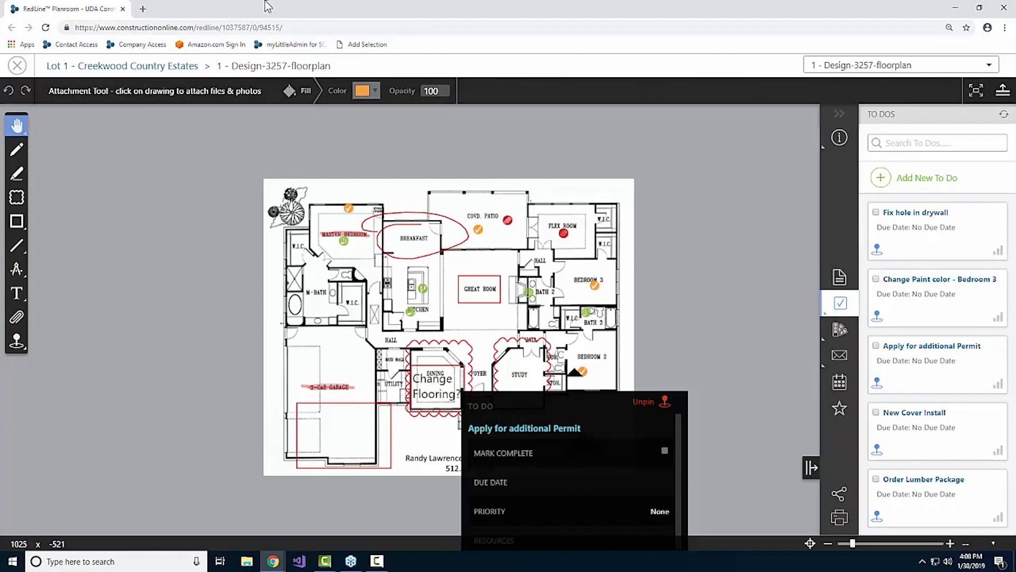
Move the floor plan window out of view and return to the estimate of Lot 1 - Creekwood Country Estates.
left_click_drag(269, 3, 1015, 78)
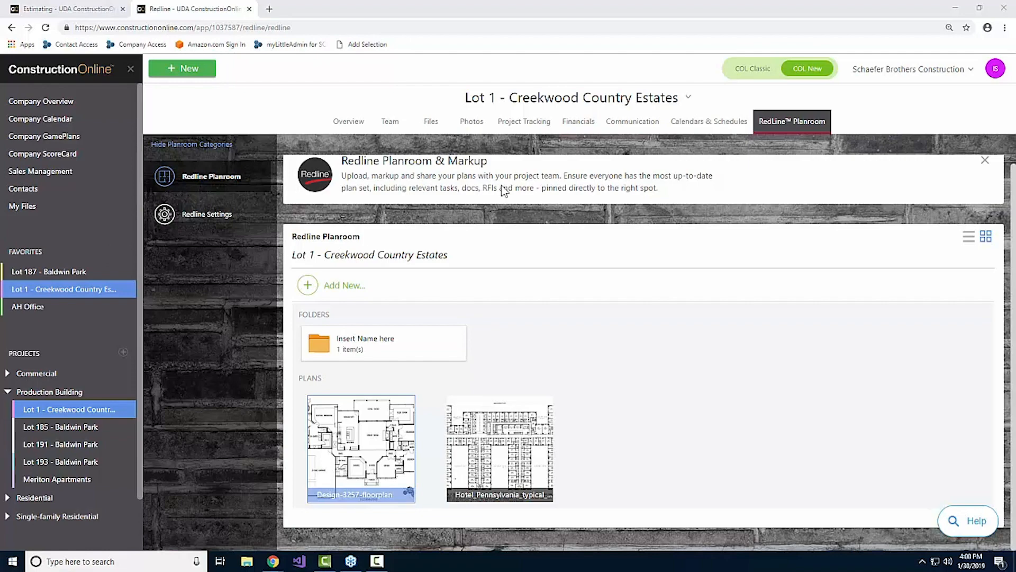
left_click(577, 121)
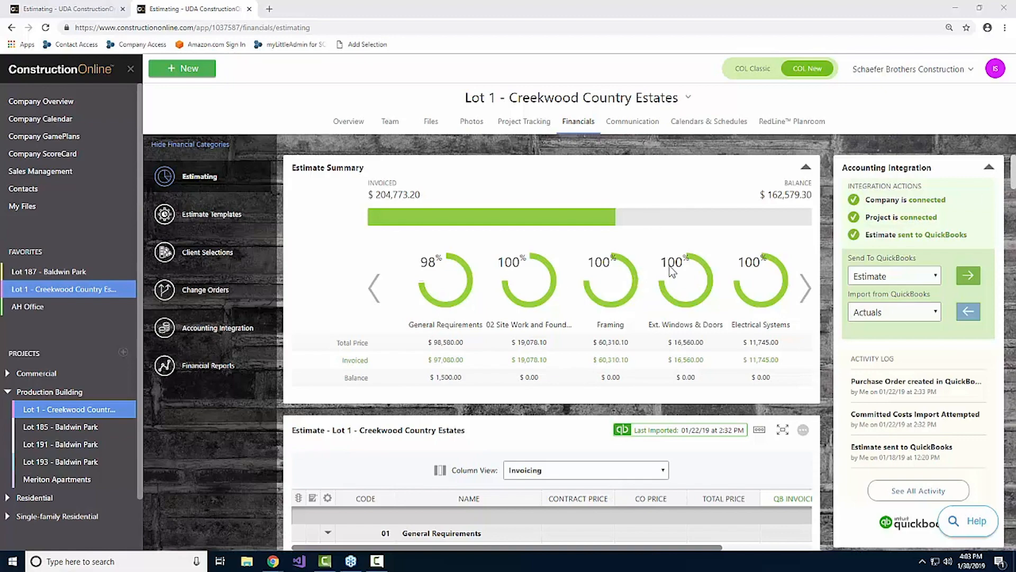
scroll(707, 238, "down", 3)
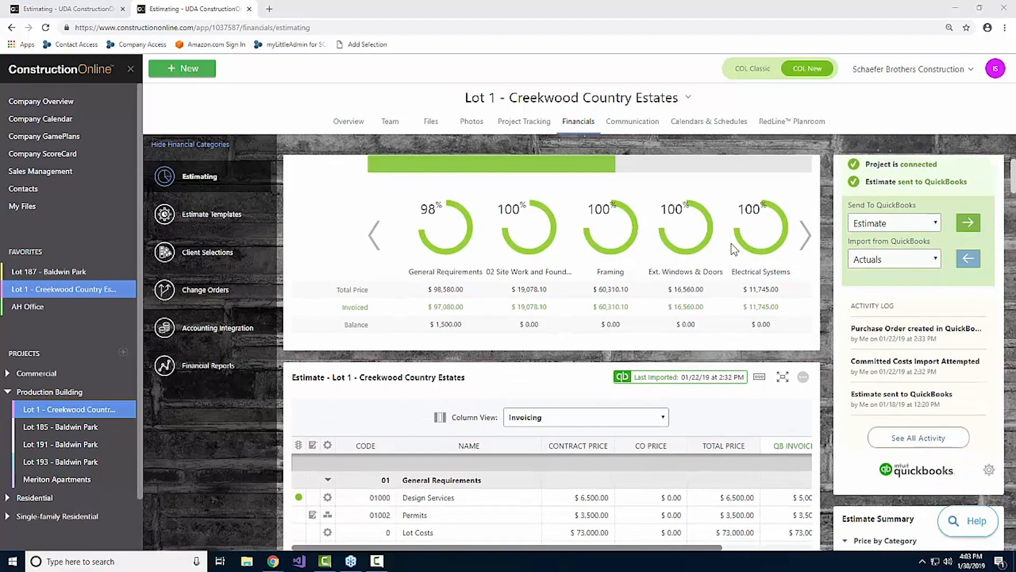
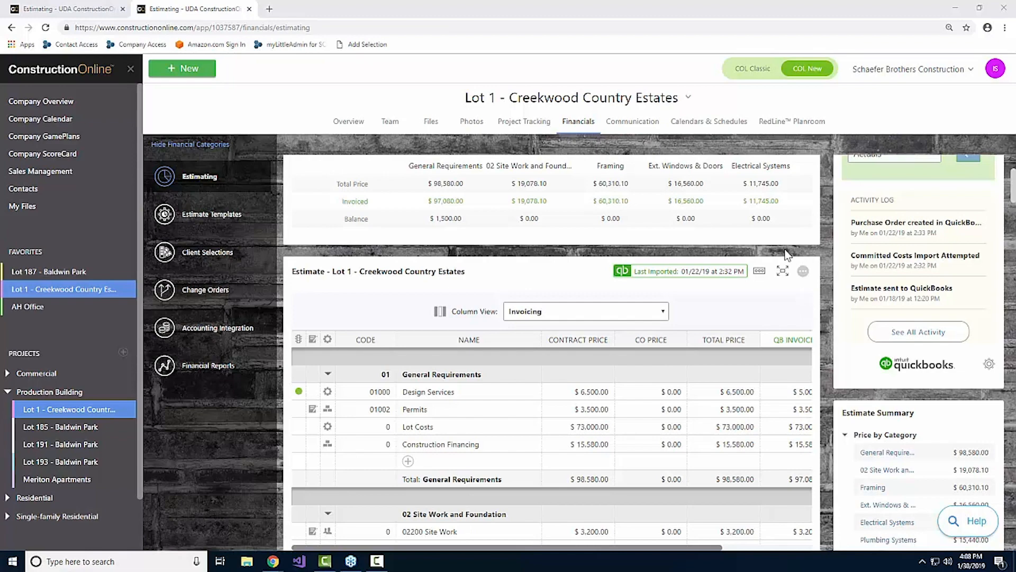
Expand the estimate to fill the page and switch its column view to Simple Estimate.
left_click(785, 271)
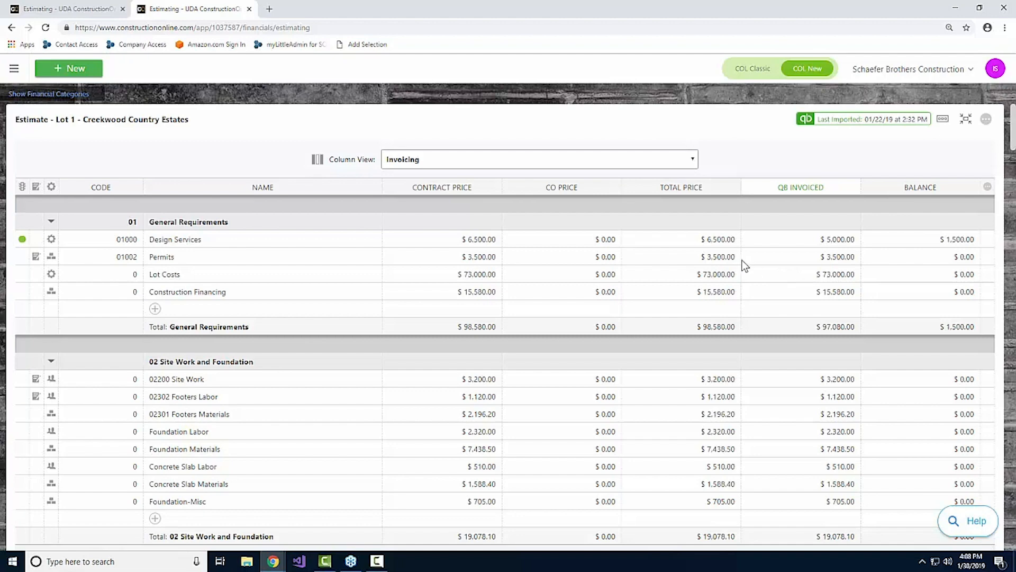
left_click(672, 159)
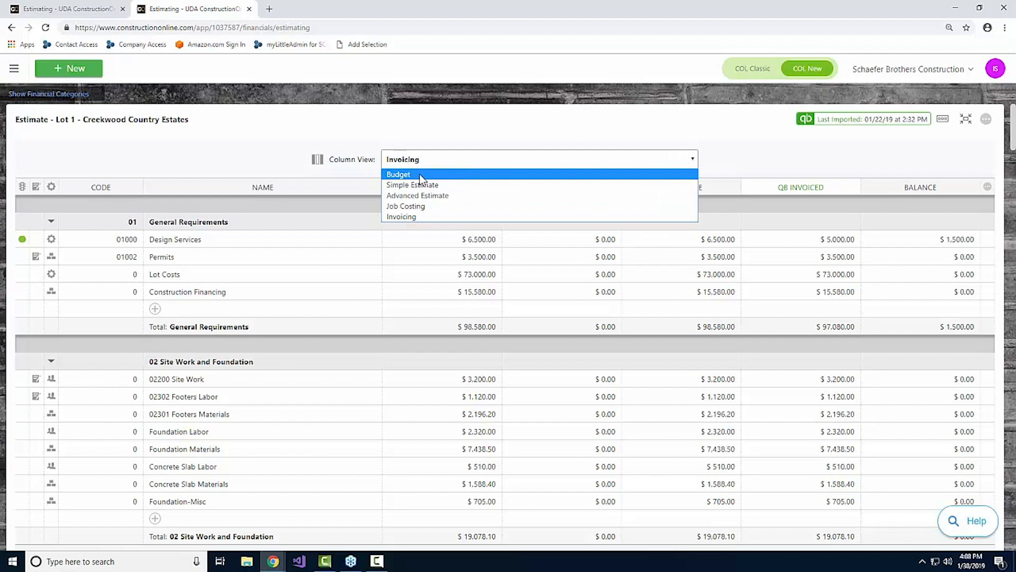
left_click(432, 186)
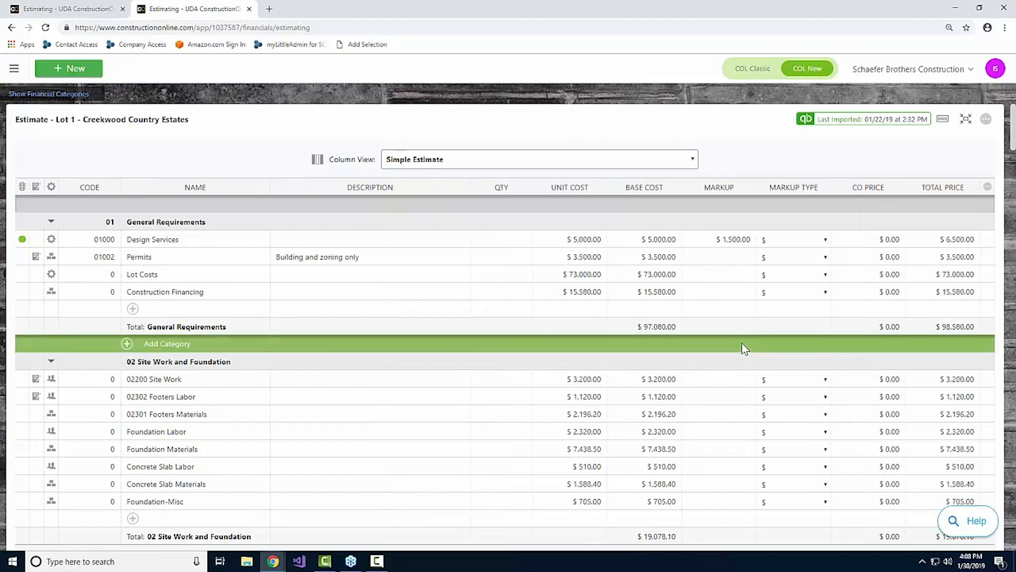
Hide the Description column of the estimate.
mouse_move(716, 199)
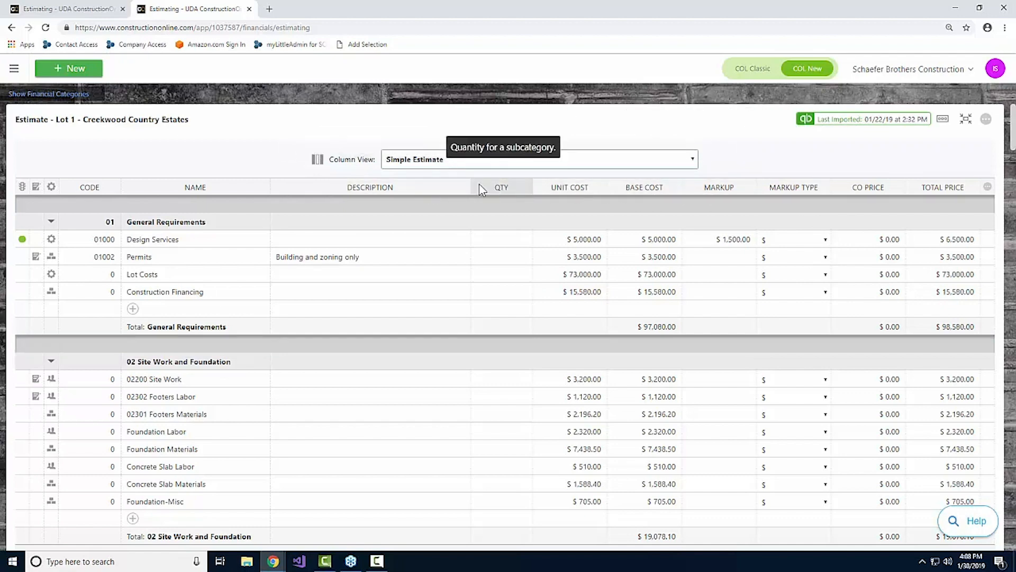
right_click(401, 186)
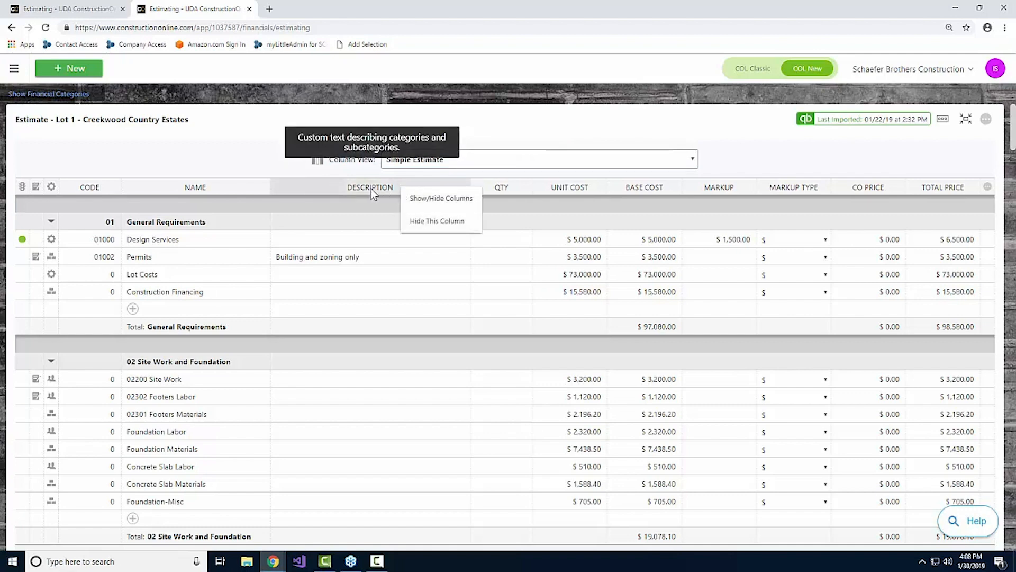
left_click(454, 228)
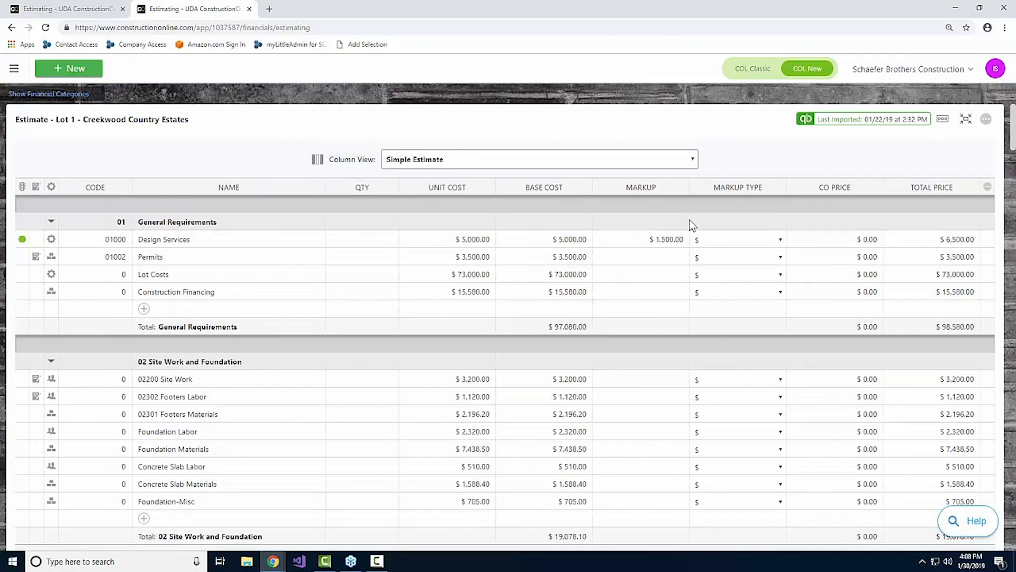
Look through the Column Selector's list of columns and restore the default columns for Simple Estimate.
right_click(734, 187)
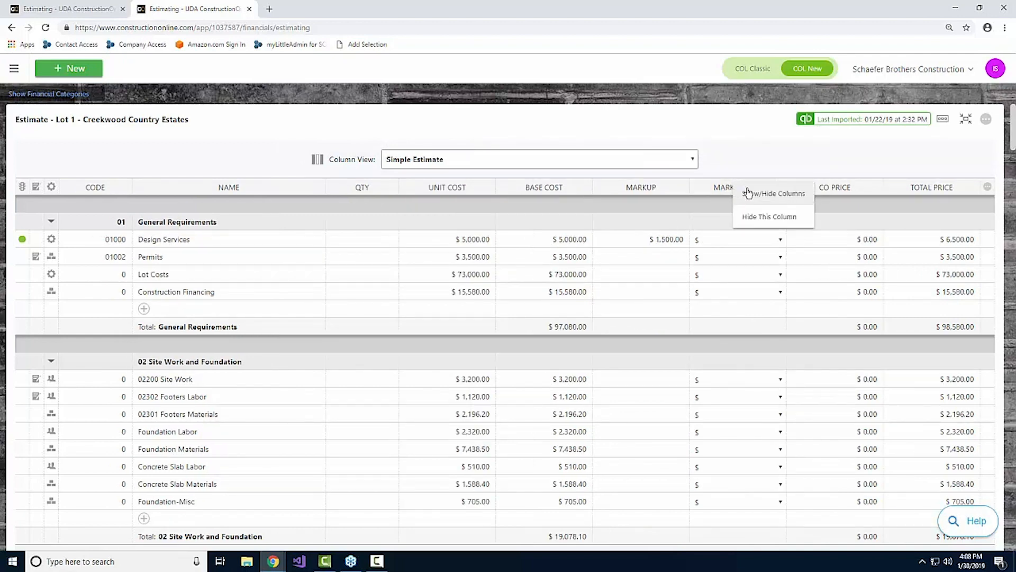
left_click(752, 194)
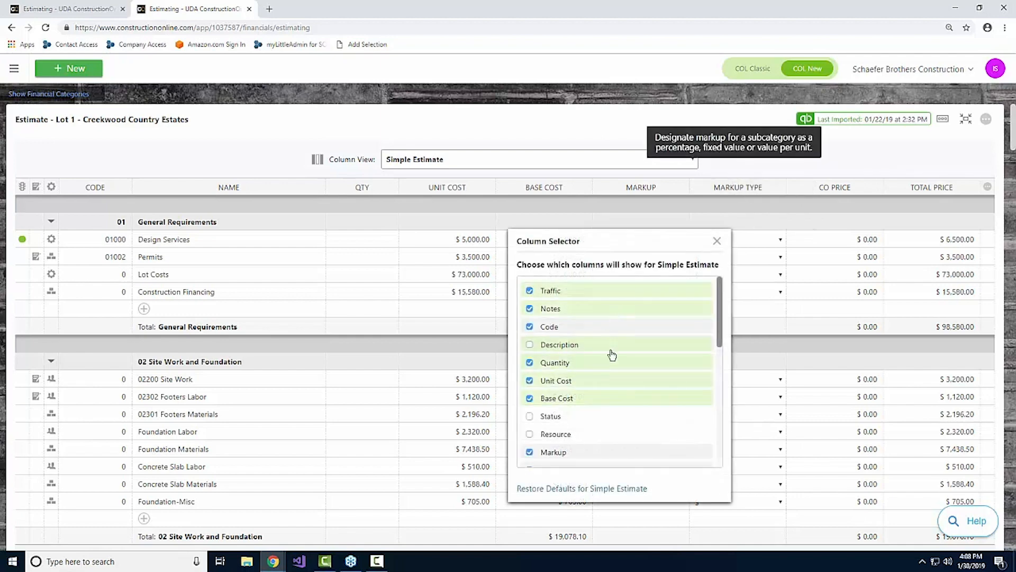
scroll(590, 385, "down", 5)
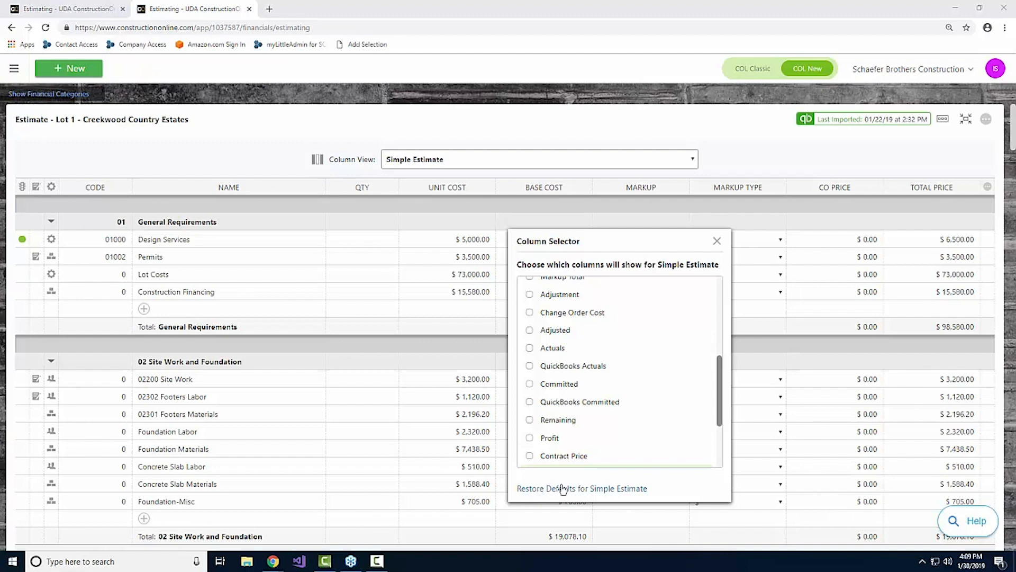
left_click(582, 489)
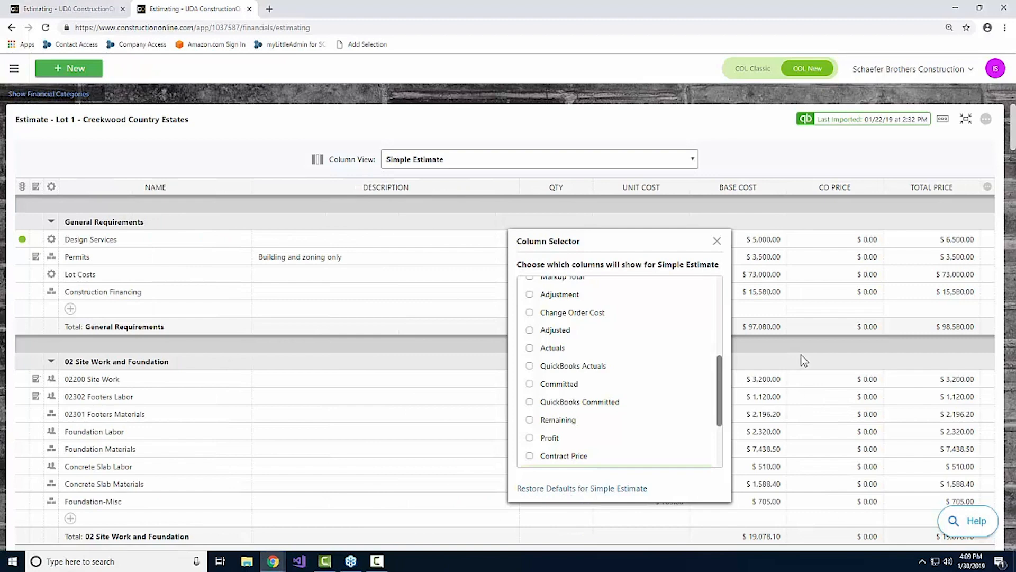
Close the Column Selector and open the Accounting Integration page of the project's financials.
left_click(717, 241)
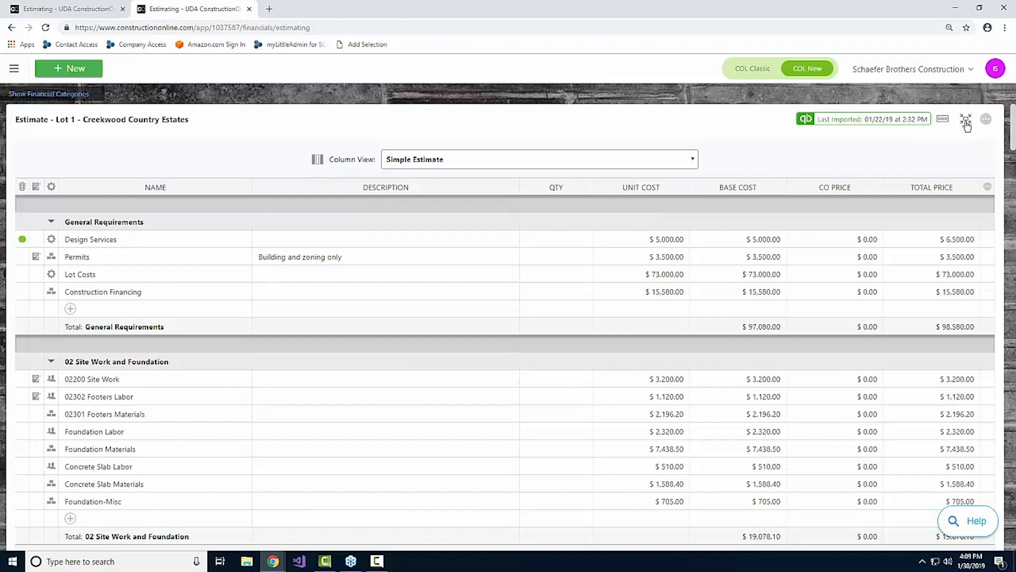
left_click(67, 97)
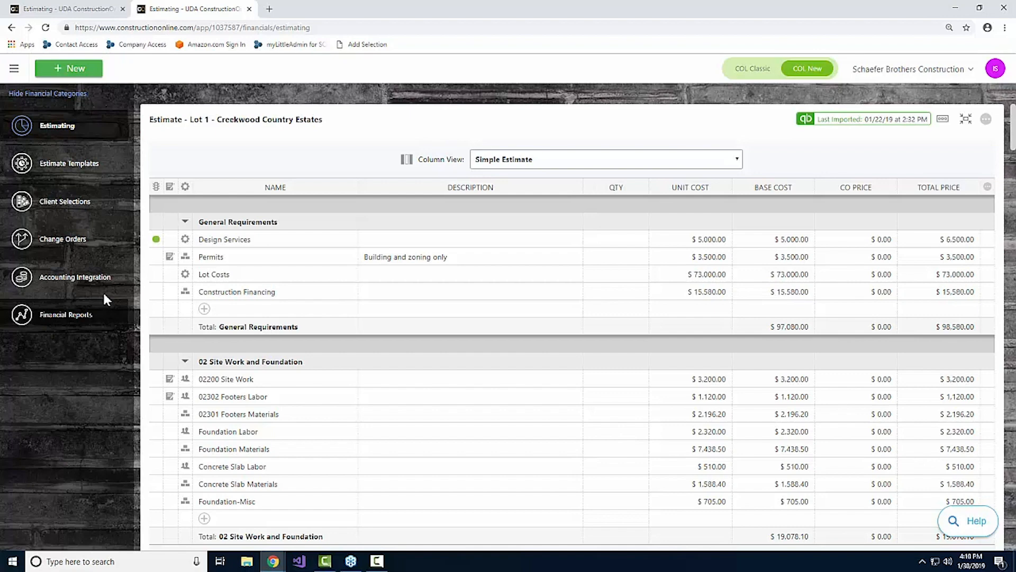
left_click(69, 279)
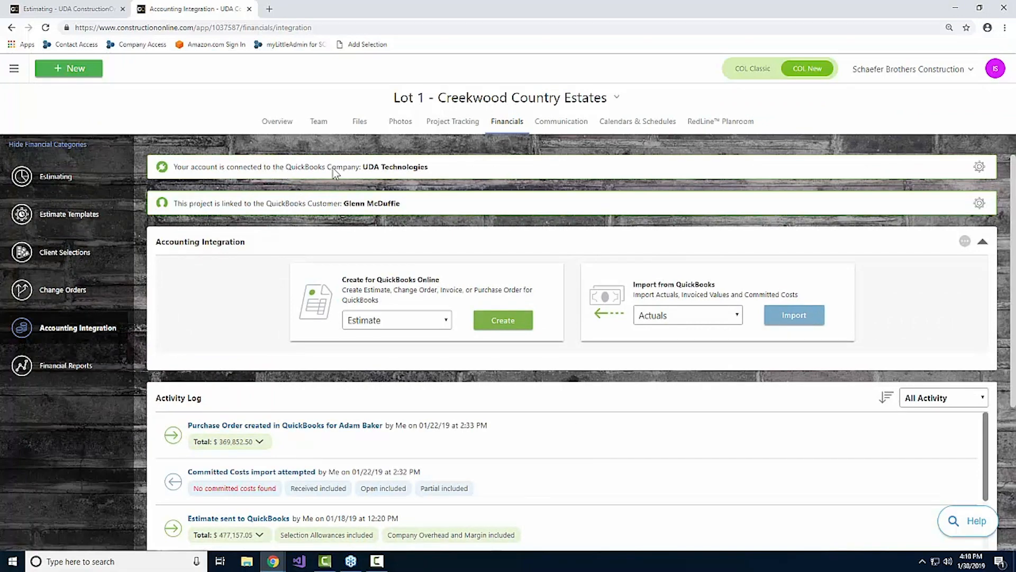
Disconnect the account from QuickBooks Online and look through the activity log.
left_click(980, 167)
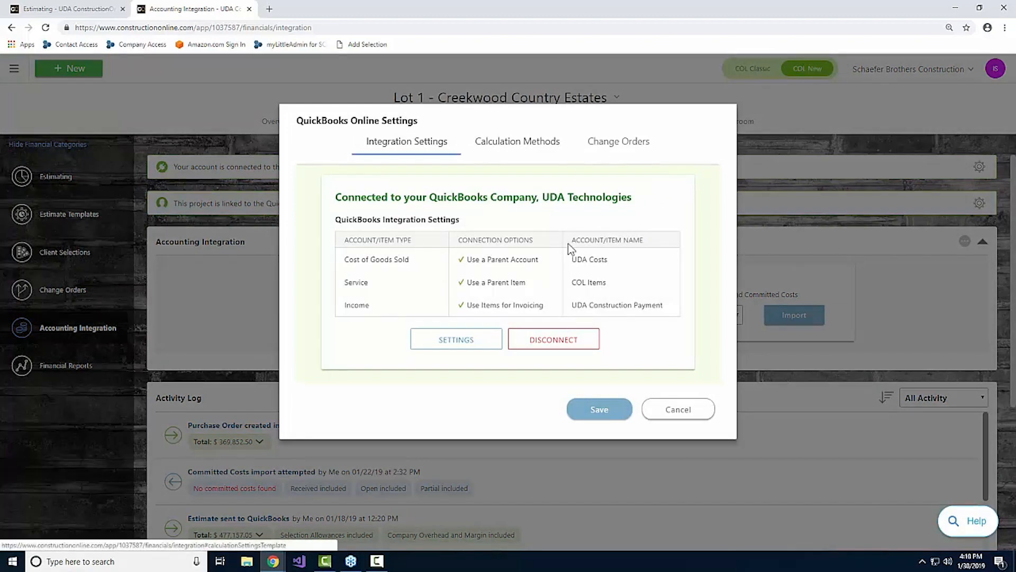
left_click(560, 335)
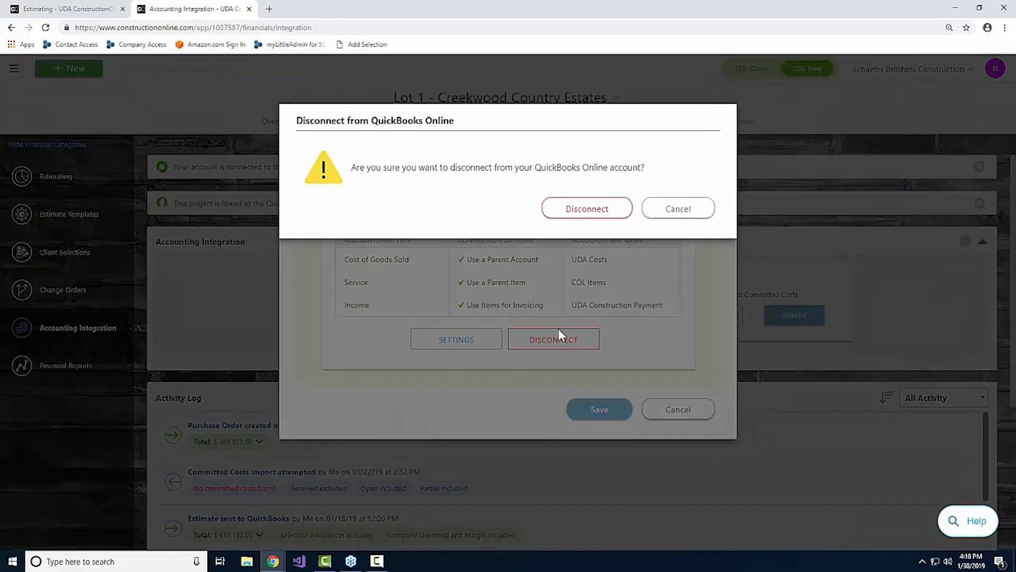
left_click(578, 212)
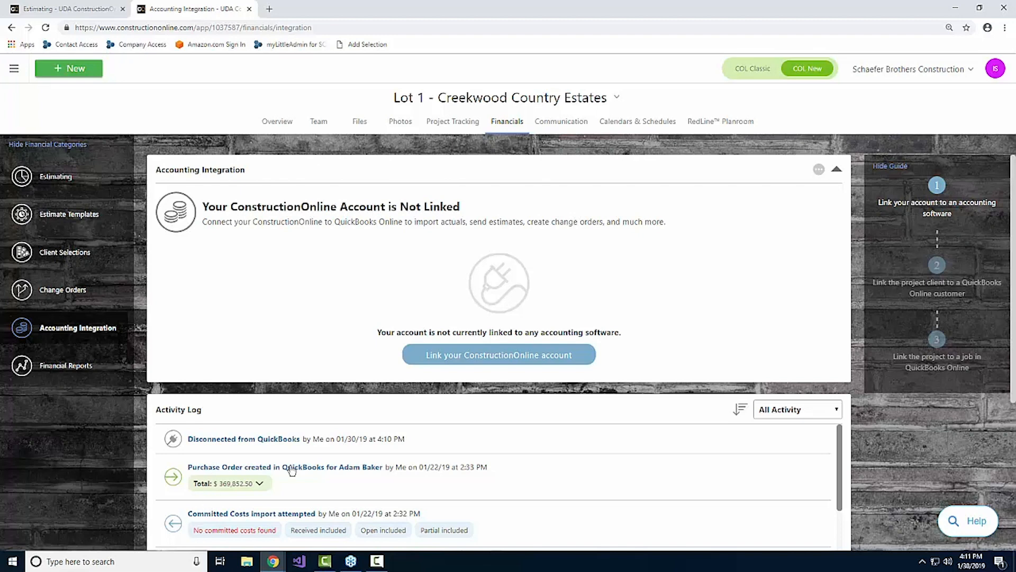
scroll(311, 472, "down", 5)
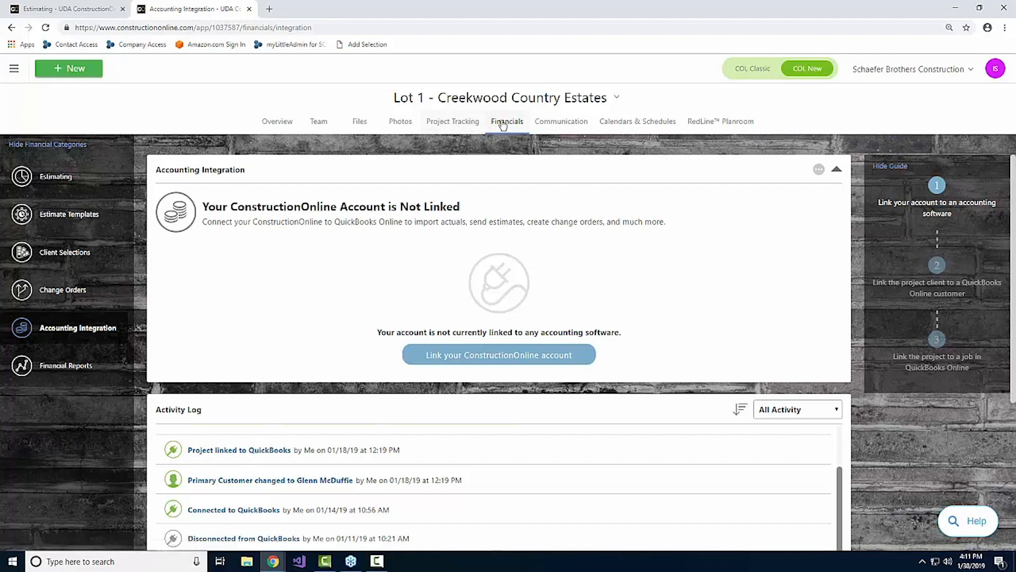
Return to the Lot 1 estimate and switch its column view to Budget.
left_click(79, 177)
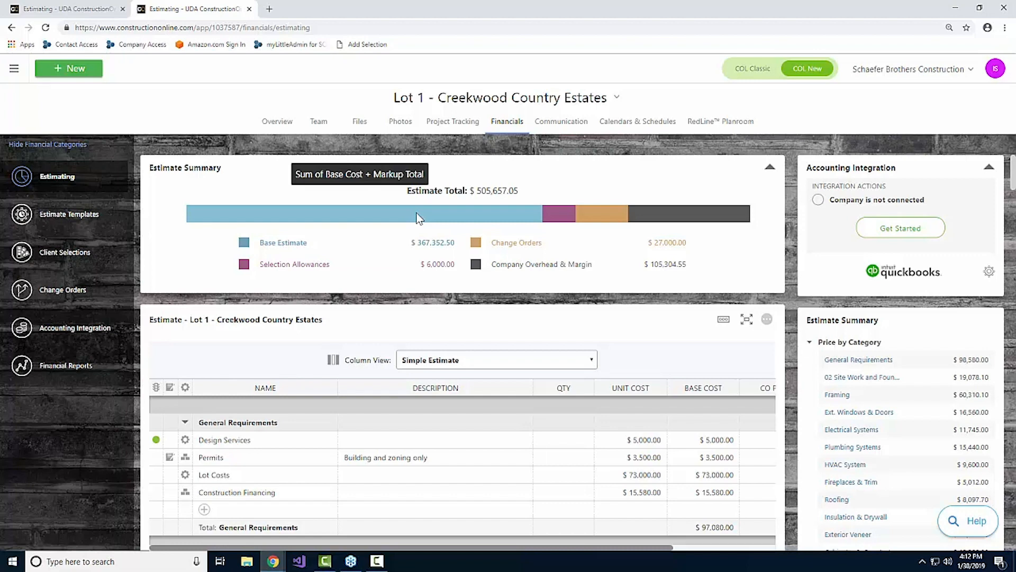
left_click(518, 365)
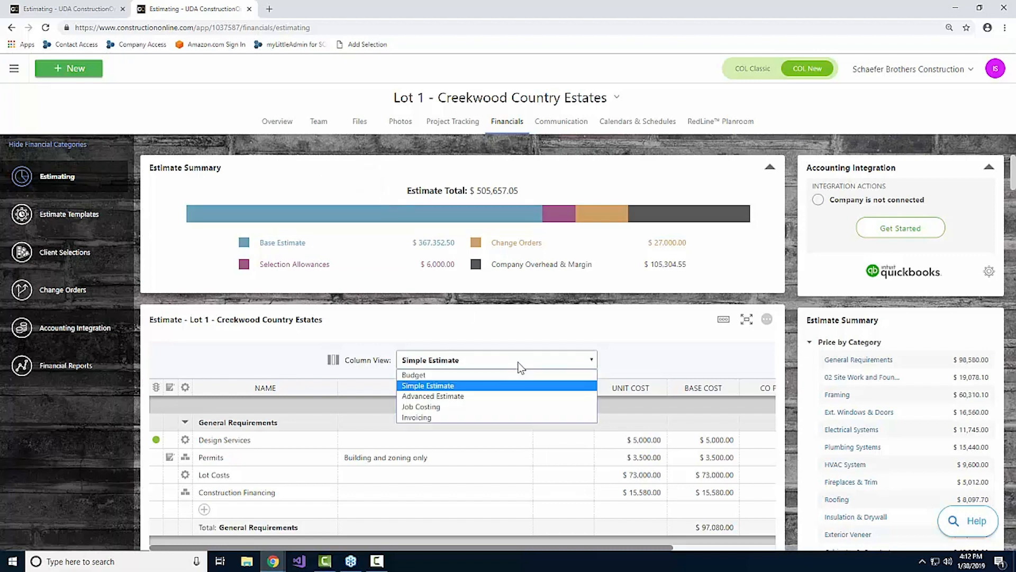
left_click(442, 375)
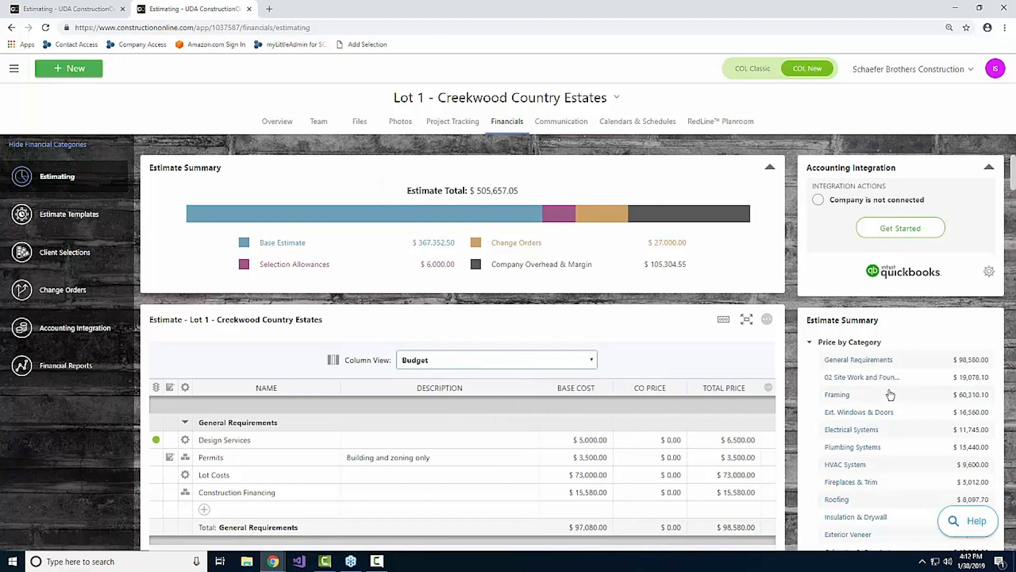
Switch the estimate's column view to Job Costing and examine its cost, committed, remaining and profit columns.
left_click(587, 359)
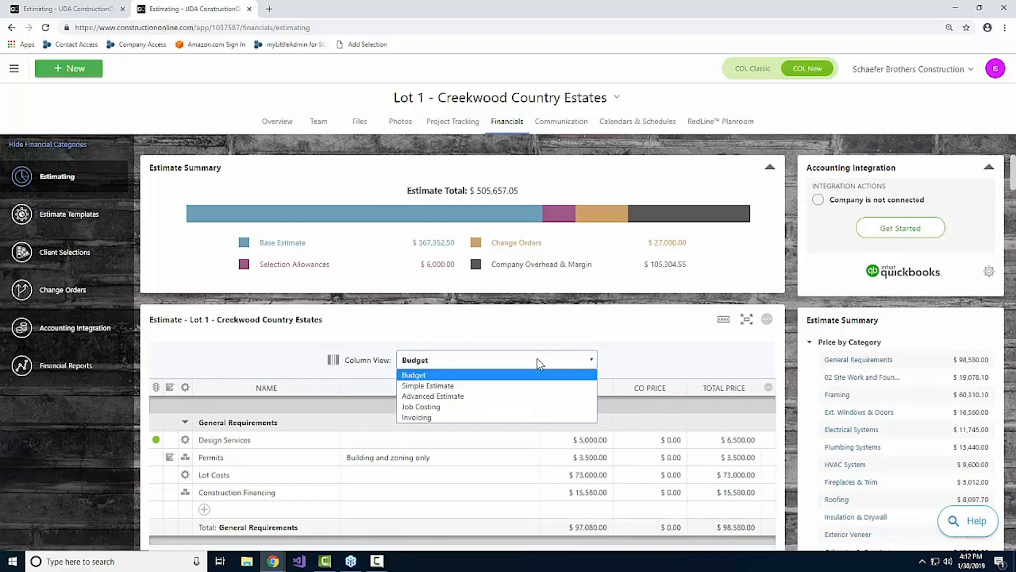
left_click(449, 411)
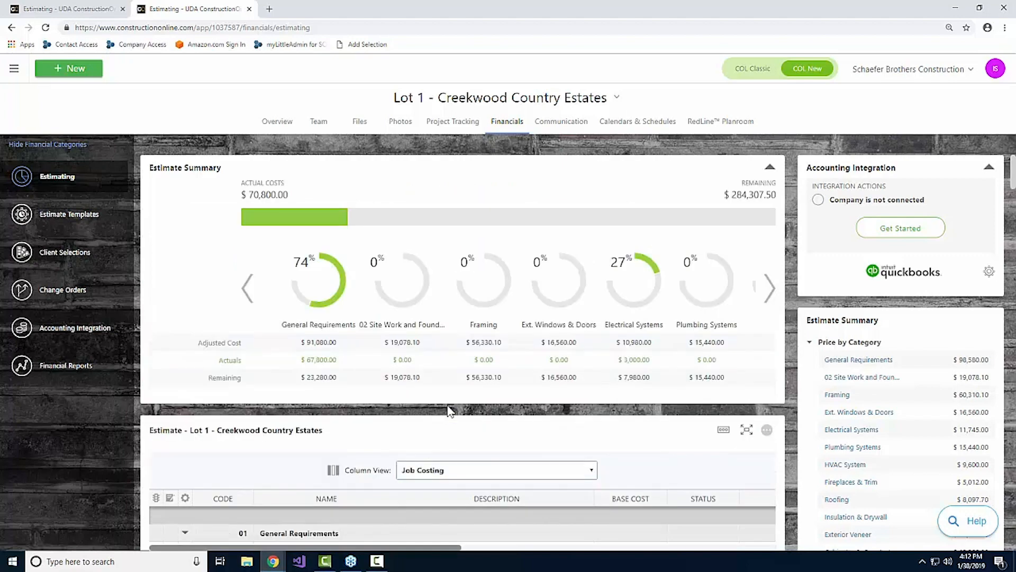
scroll(652, 345, "down", 3)
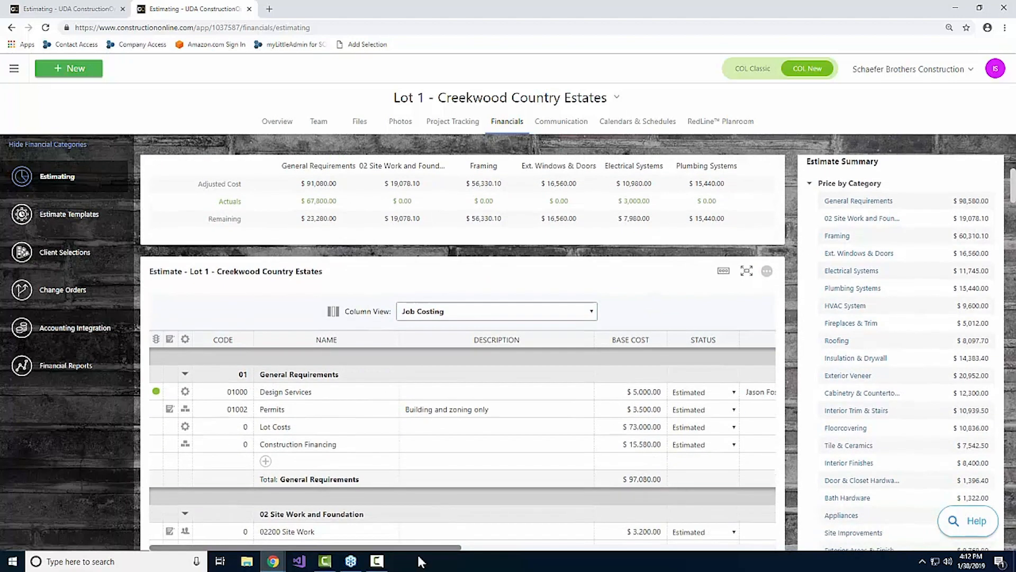
left_click_drag(440, 545, 715, 565)
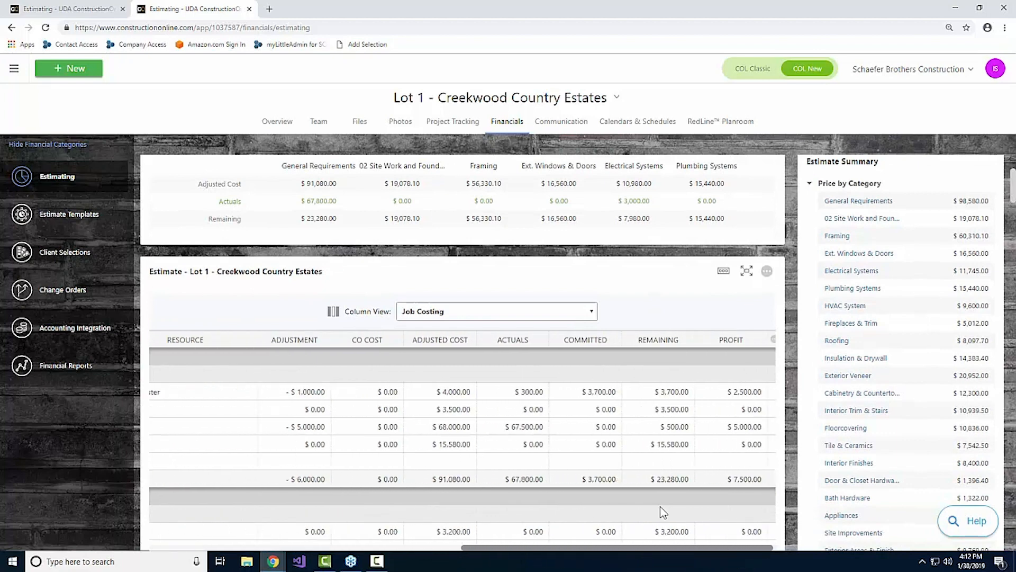
Add the QuickBooks Actuals column to the estimate's Job Costing view.
right_click(567, 347)
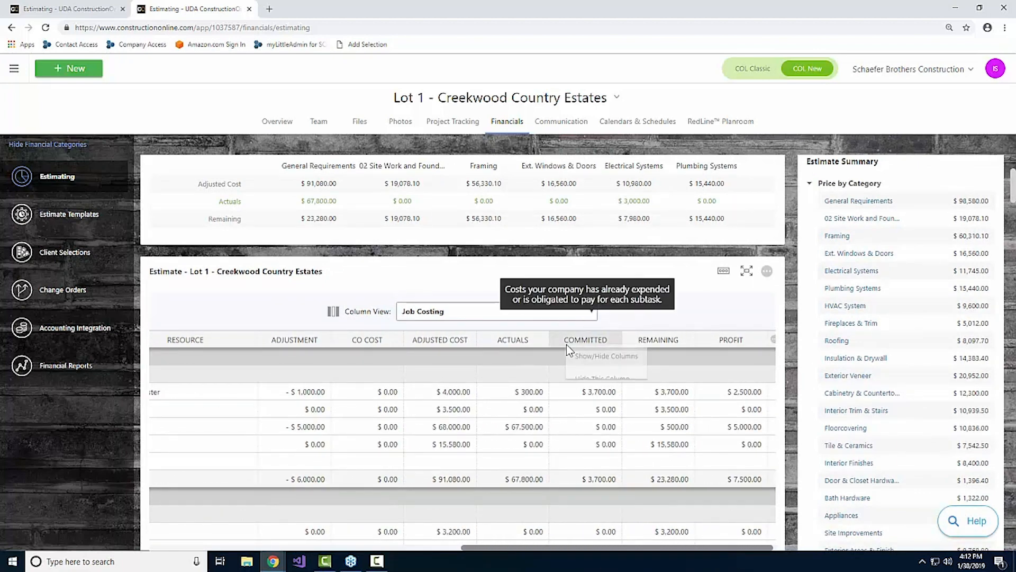
left_click(616, 377)
scroll(633, 352, "down", 6)
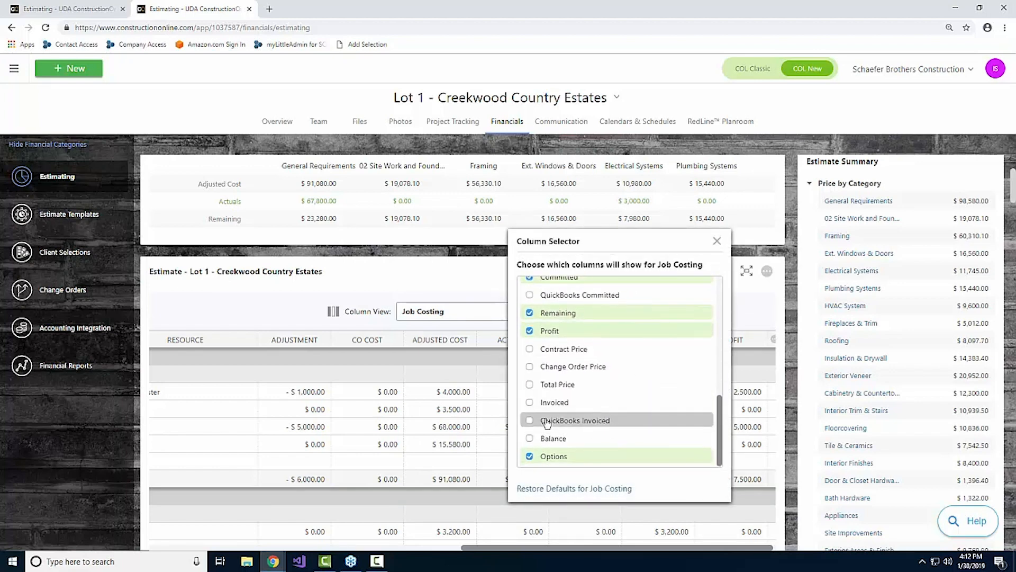
scroll(547, 426, "up", 2)
left_click(532, 363)
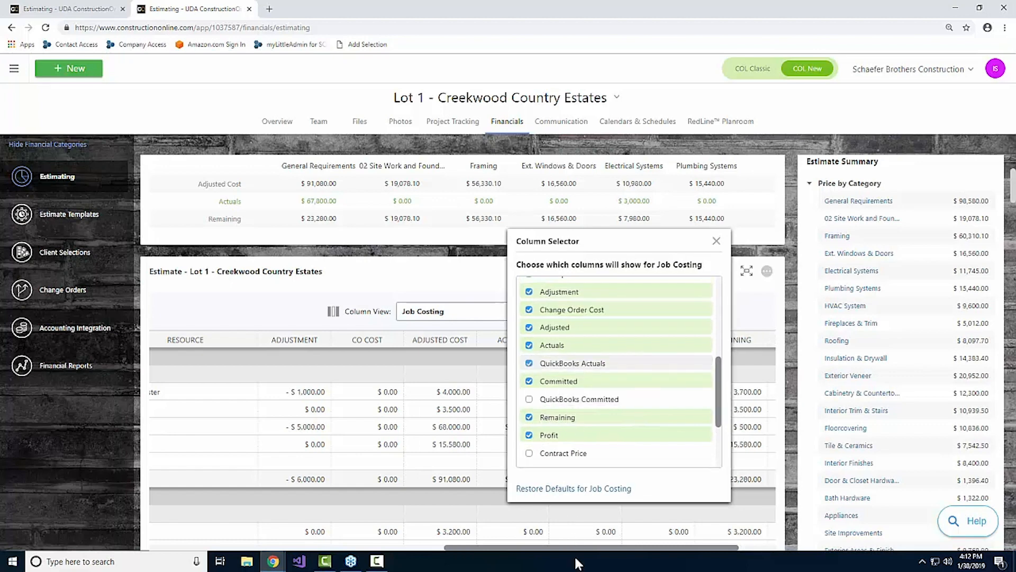
left_click(715, 245)
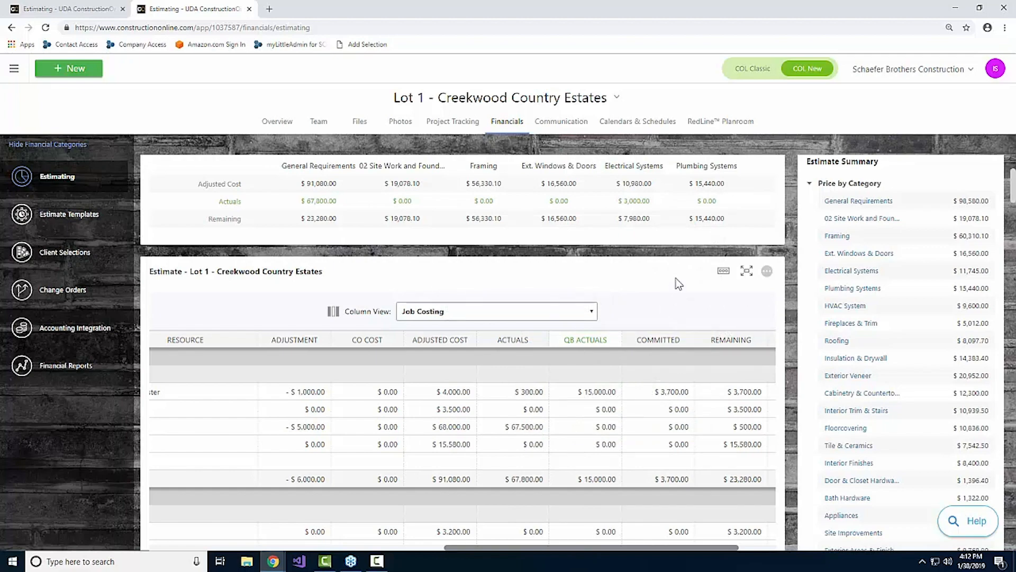
Start connecting the account to QuickBooks Online, keeping UDA Costs as parent account, COL Items as parent item and UDA Construction Payment as revenue account.
scroll(679, 284, "up", 3)
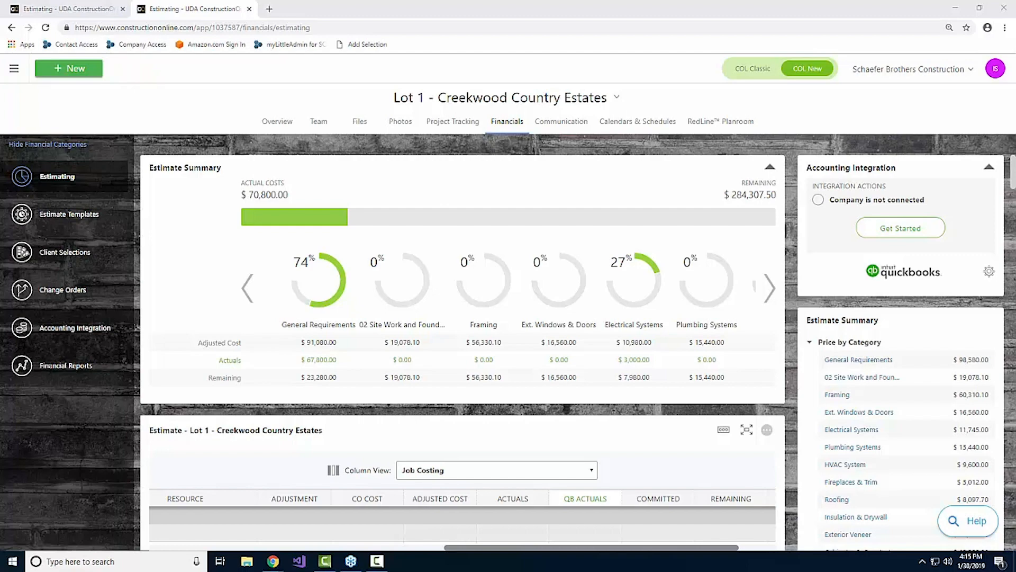
left_click(888, 233)
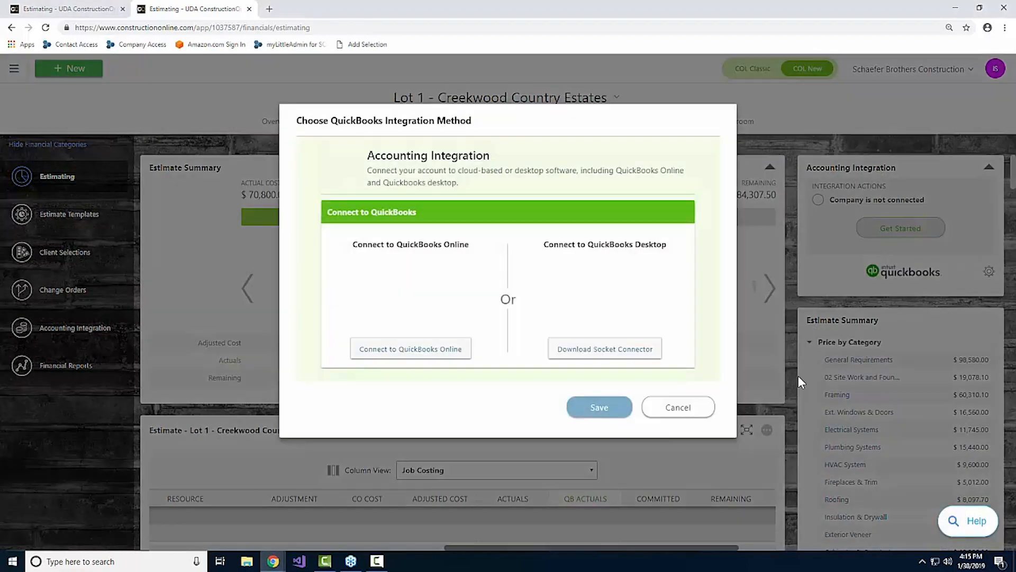
left_click(416, 351)
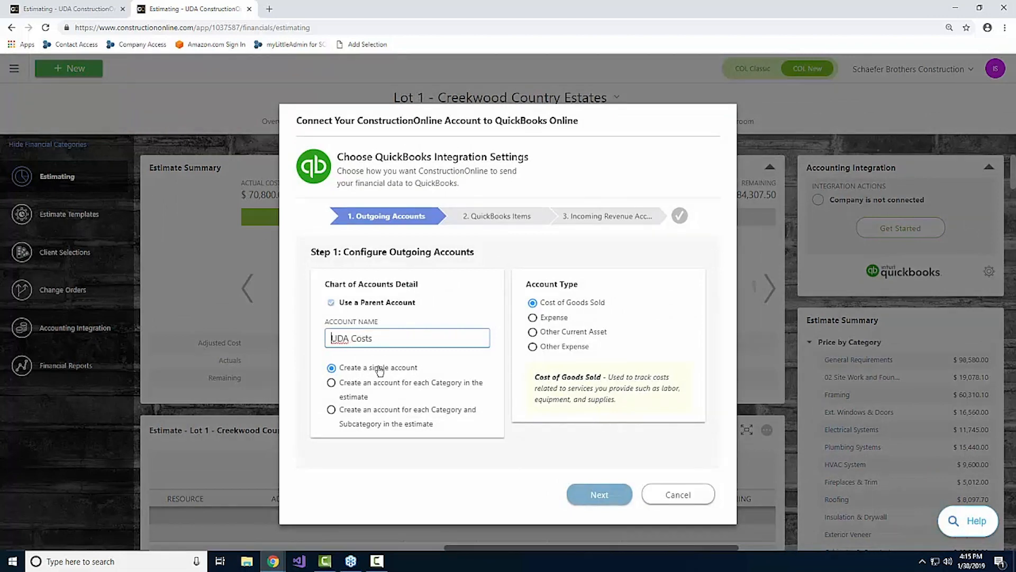
left_click(606, 496)
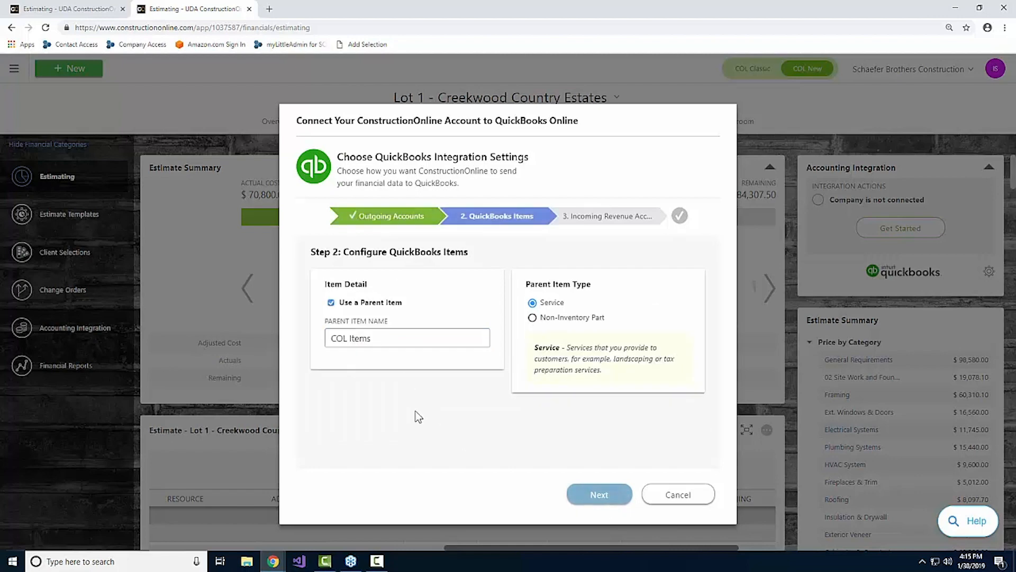
left_click(586, 504)
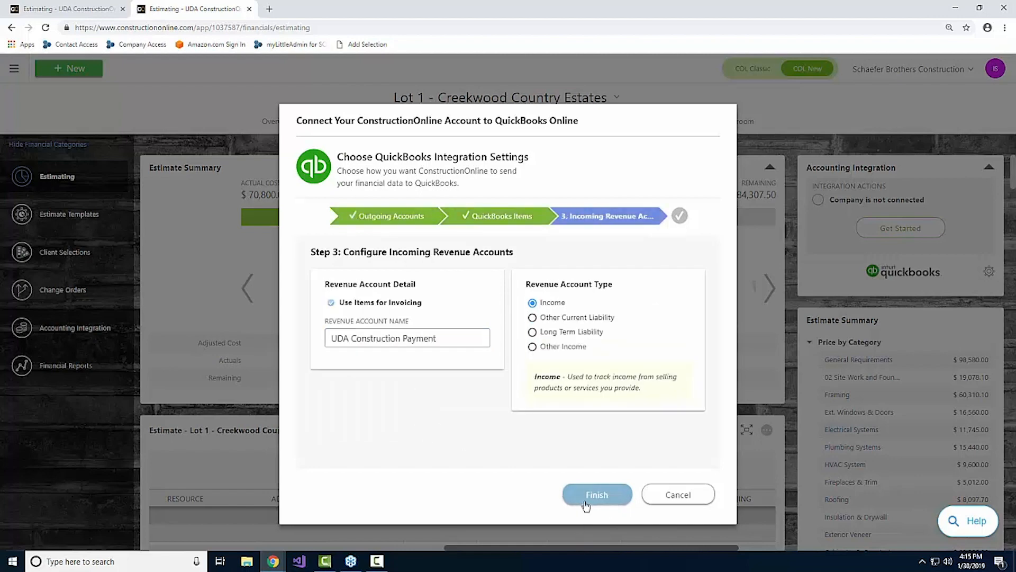
left_click(586, 496)
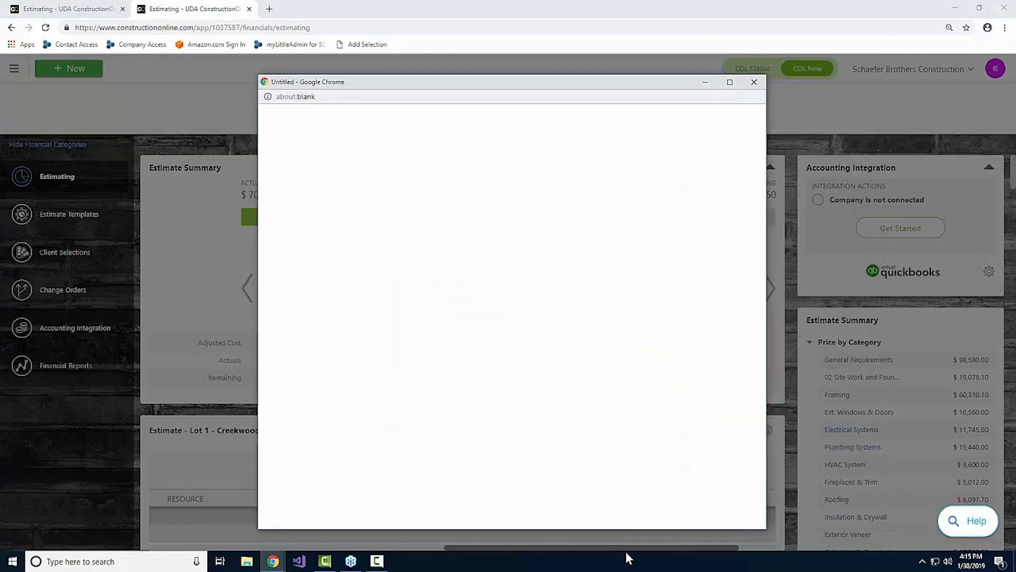
Set the Intuit connection window aside and launch Socket for ConstructionOnline from the desktop.
left_click_drag(436, 83, 583, 109)
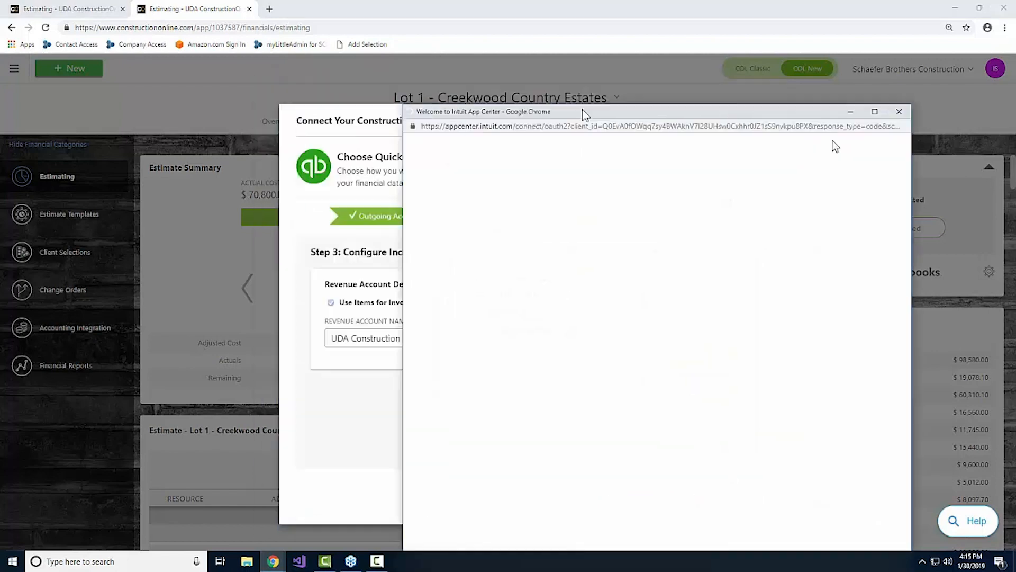
left_click(955, 9)
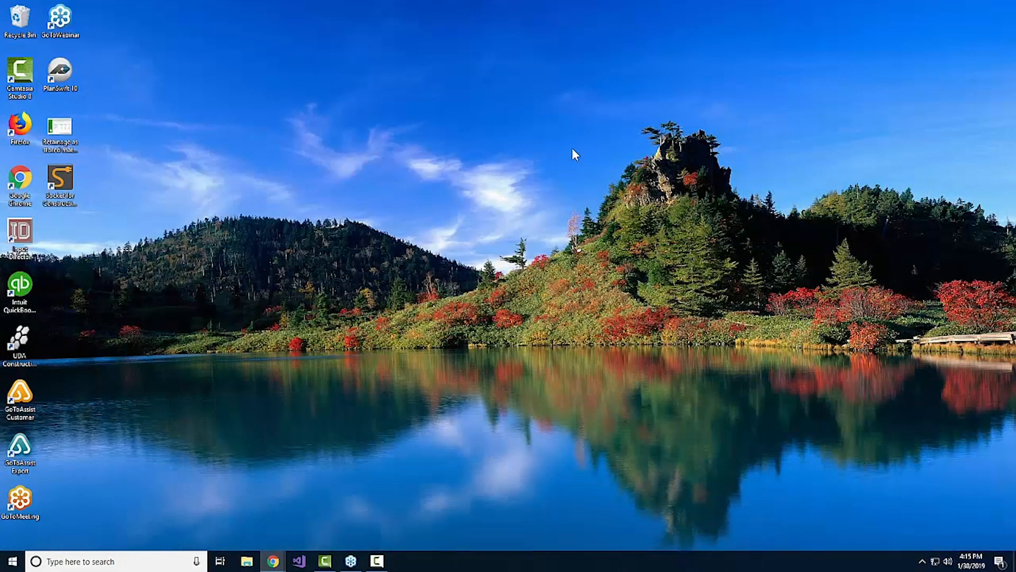
double_click(63, 179)
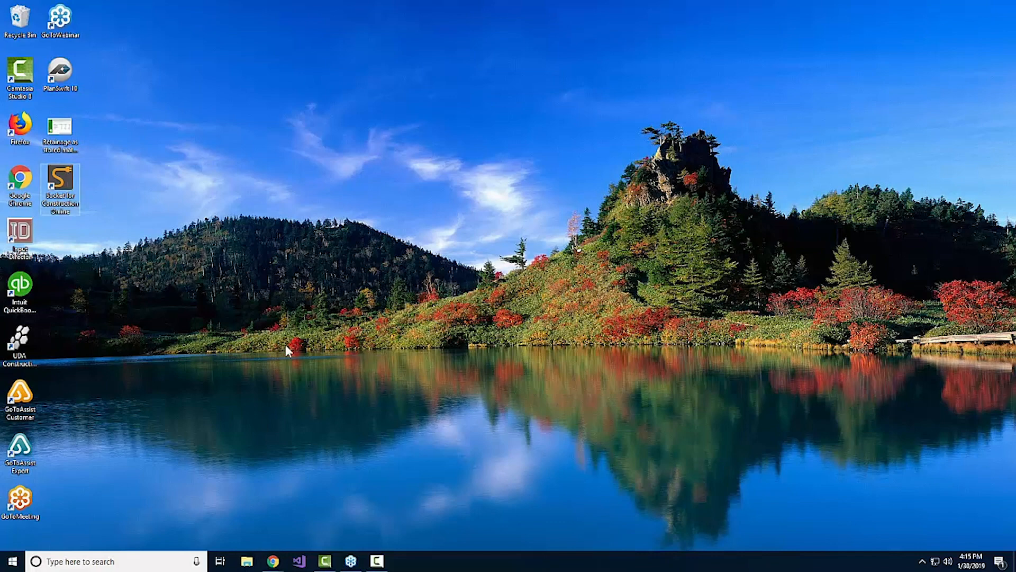